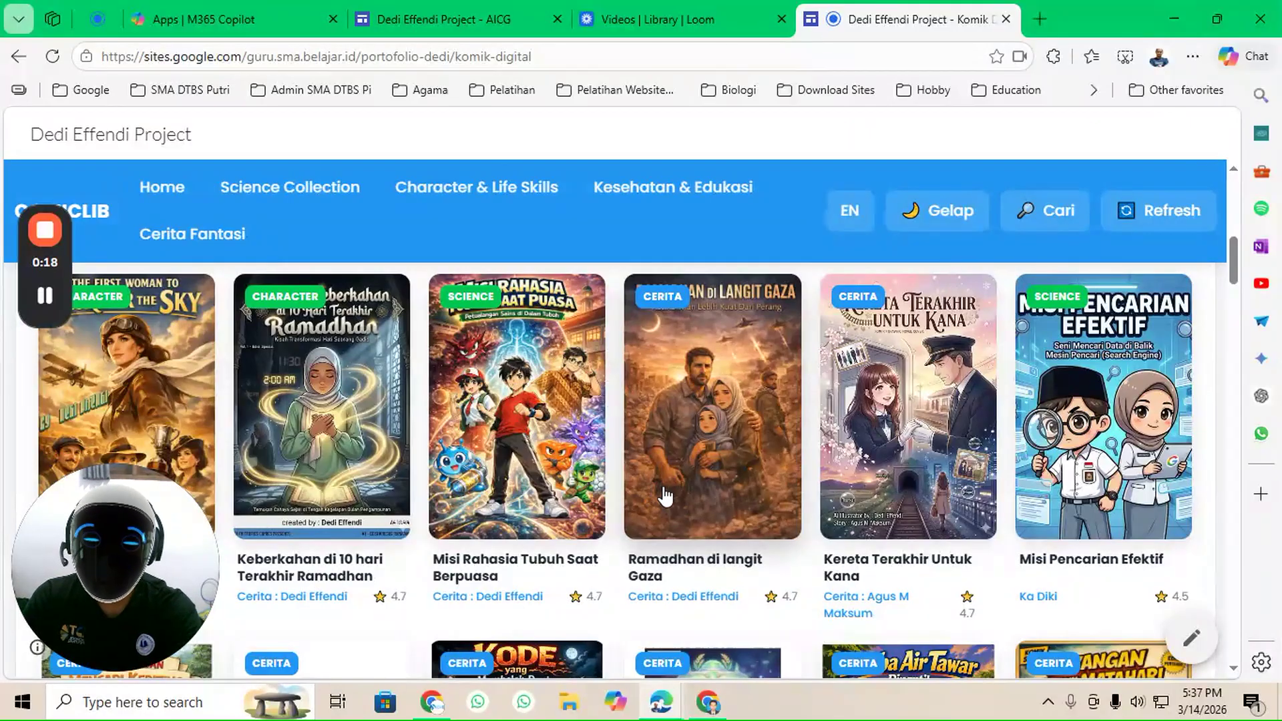
Browse the comic covers in the digital comic library
scroll(665, 496, down, 4)
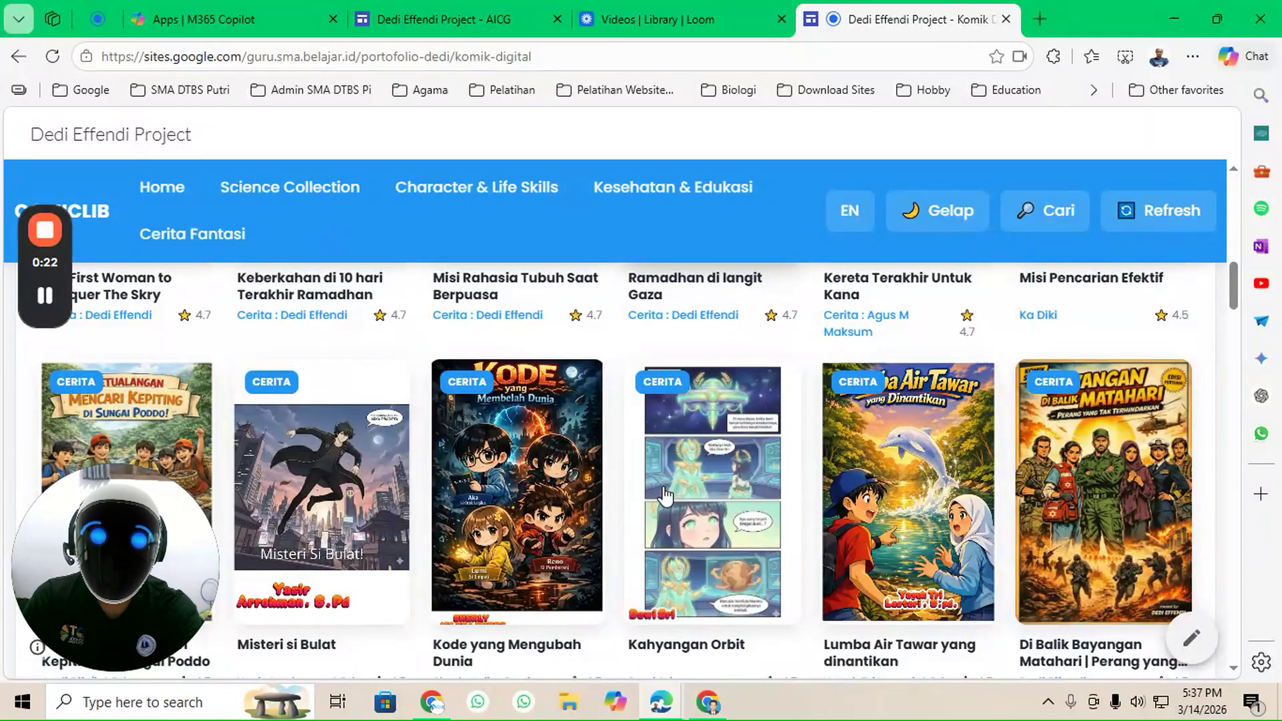
scroll(665, 497, down, 10)
scroll(665, 497, up, 3)
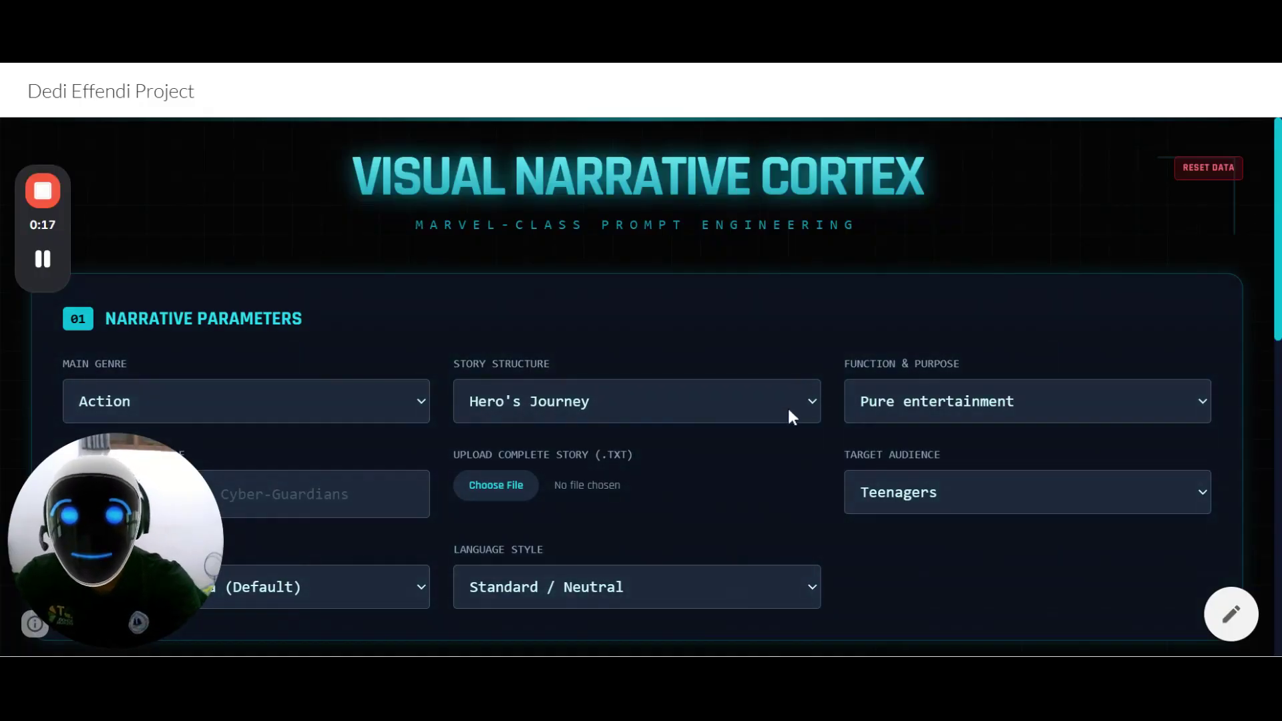
Look over the narrative parameters and the art direction styles of Visual Narrative Cortex
scroll(595, 506, down, 2)
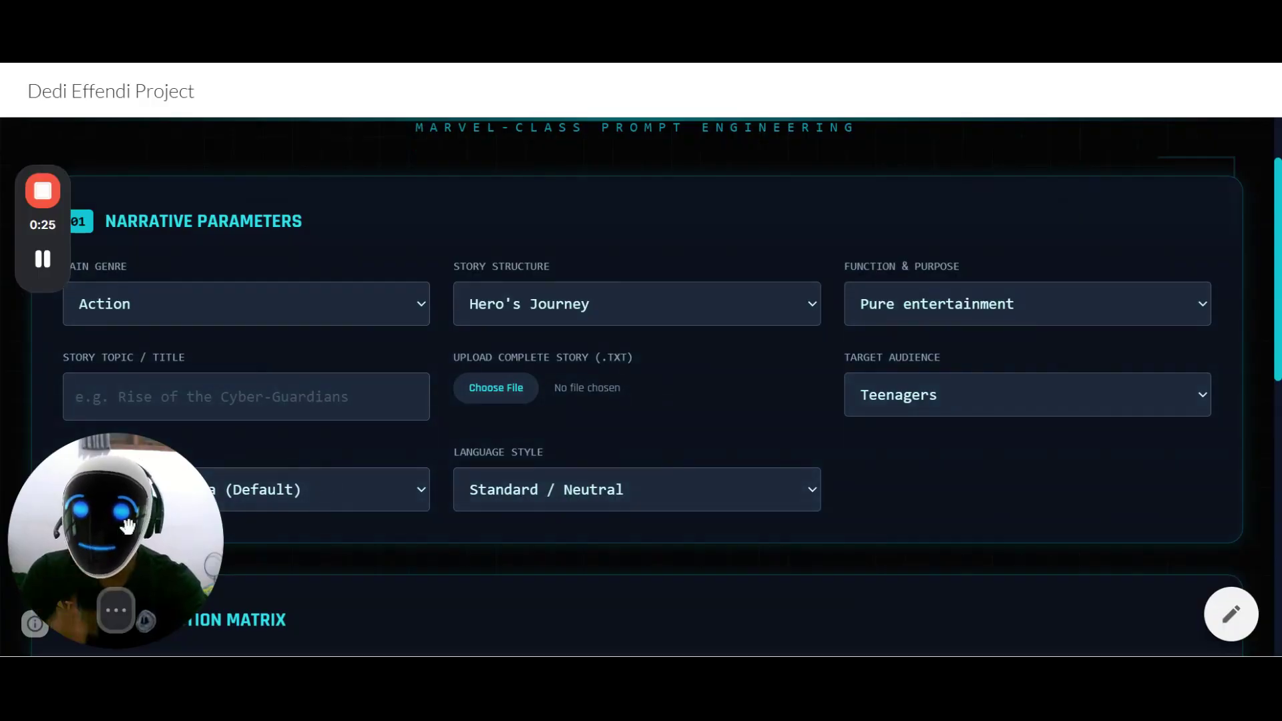
drag(167, 531, 1221, 532)
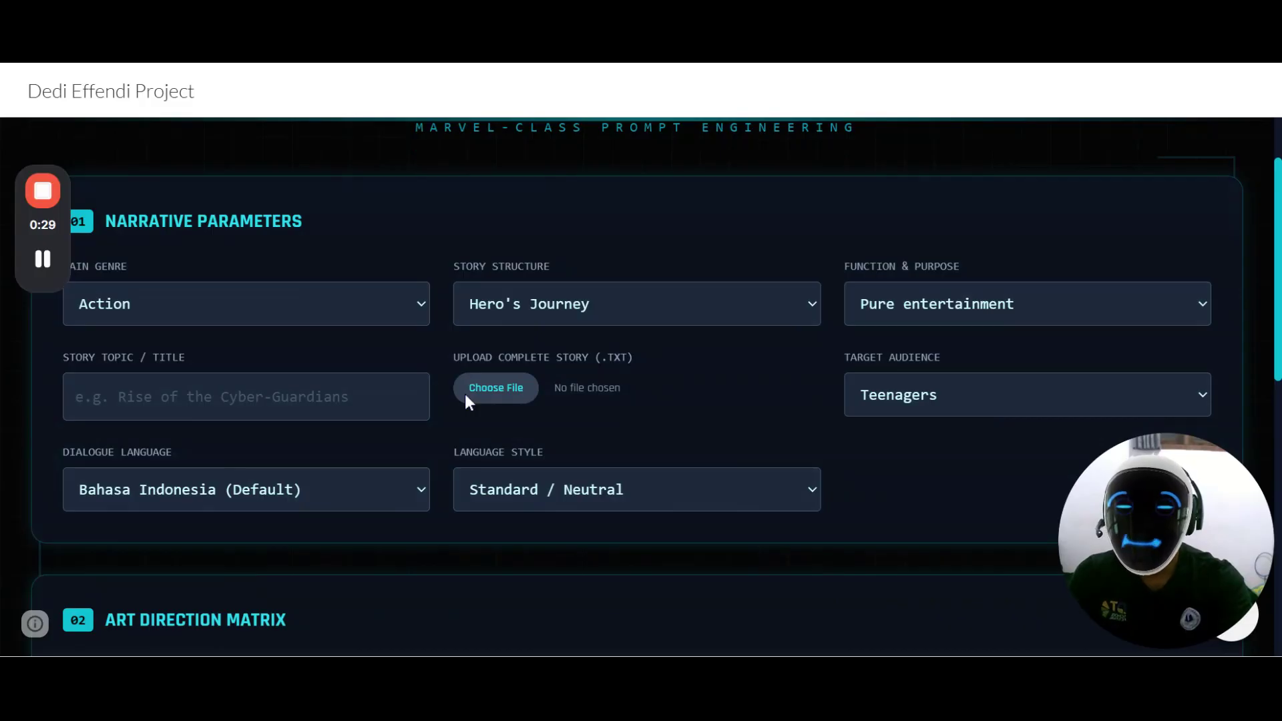
scroll(466, 394, up, 2)
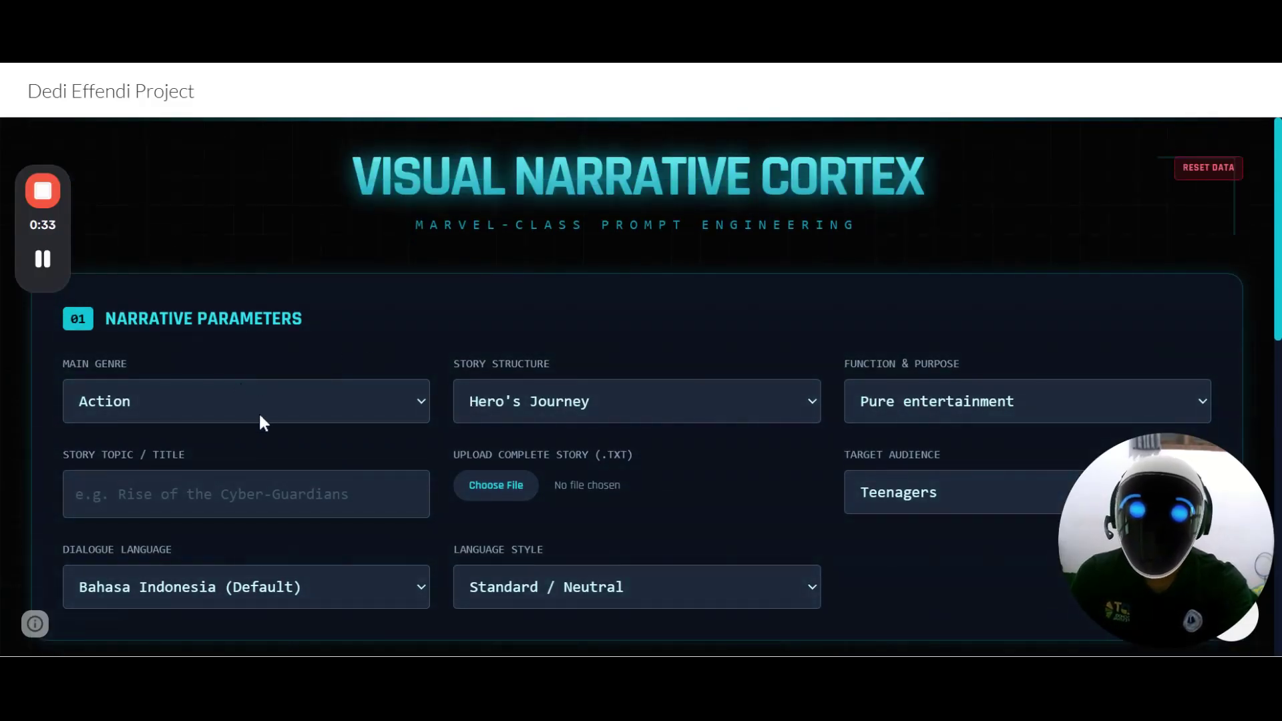
scroll(461, 402, down, 2)
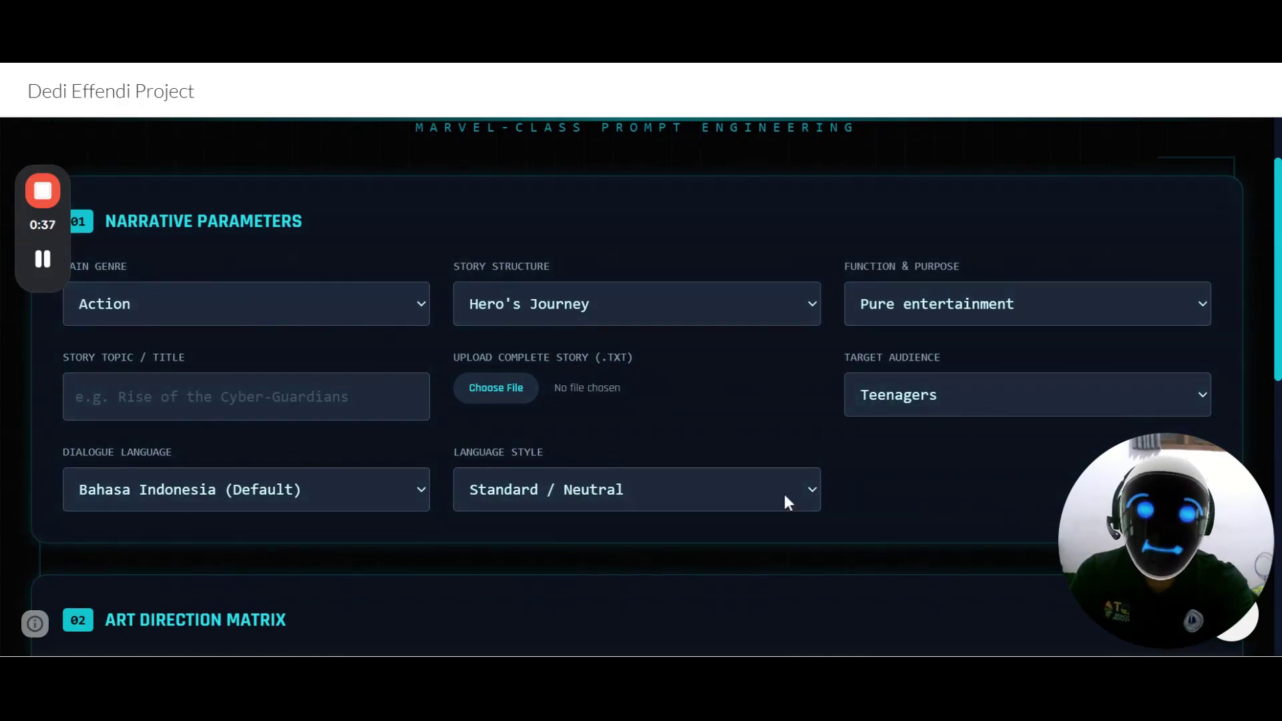
scroll(784, 497, down, 6)
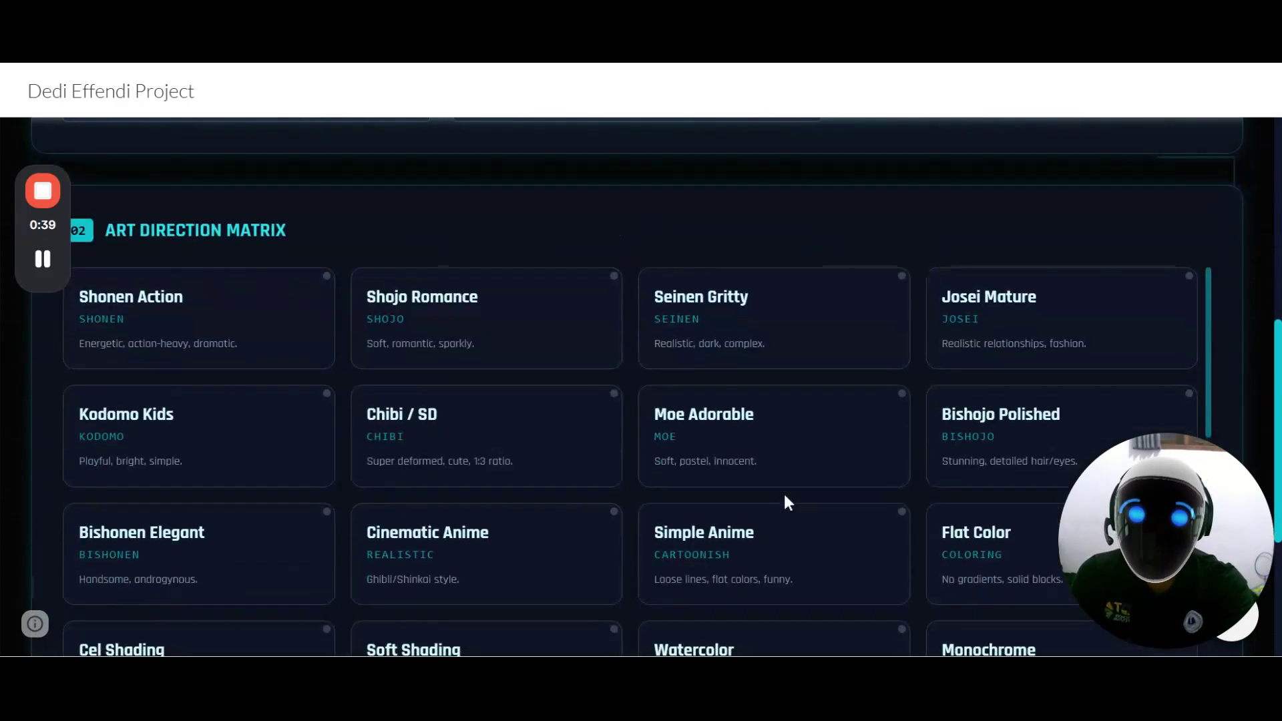
scroll(729, 504, up, 7)
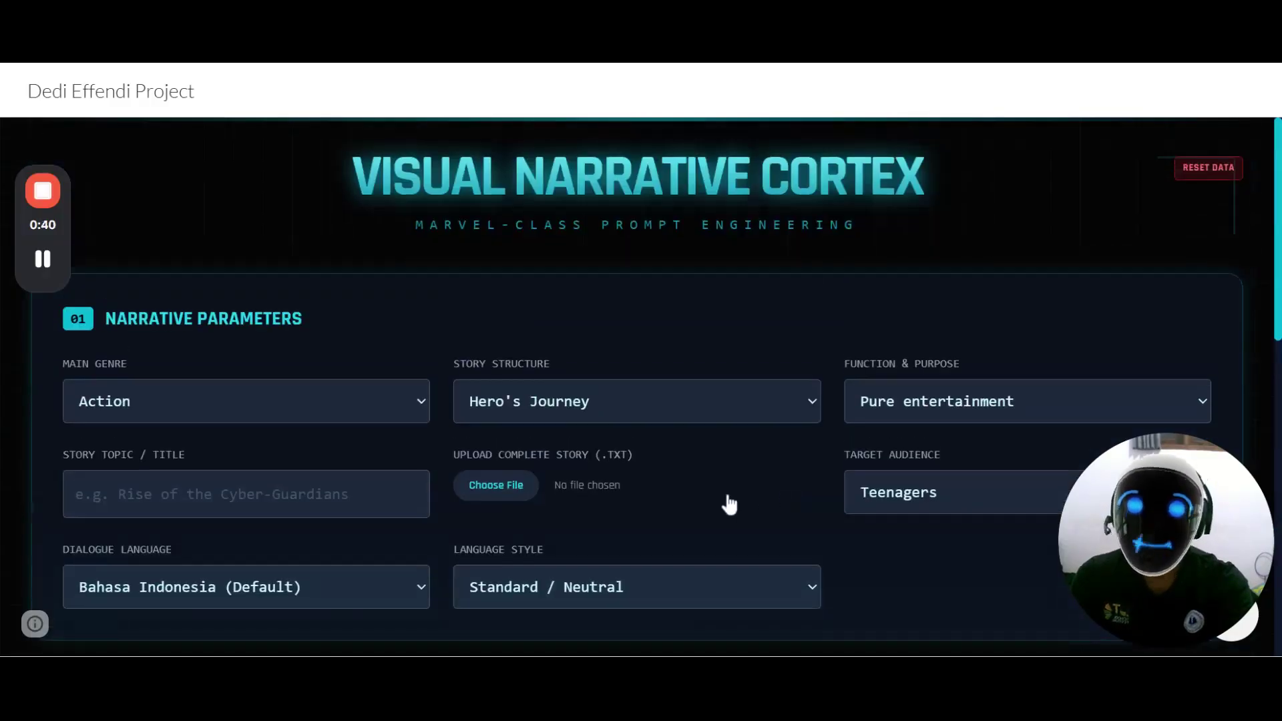
Set the main genre to Fantasy and the function and purpose to Education (science, history, religion), keeping the Hero's Journey story structure
click(222, 408)
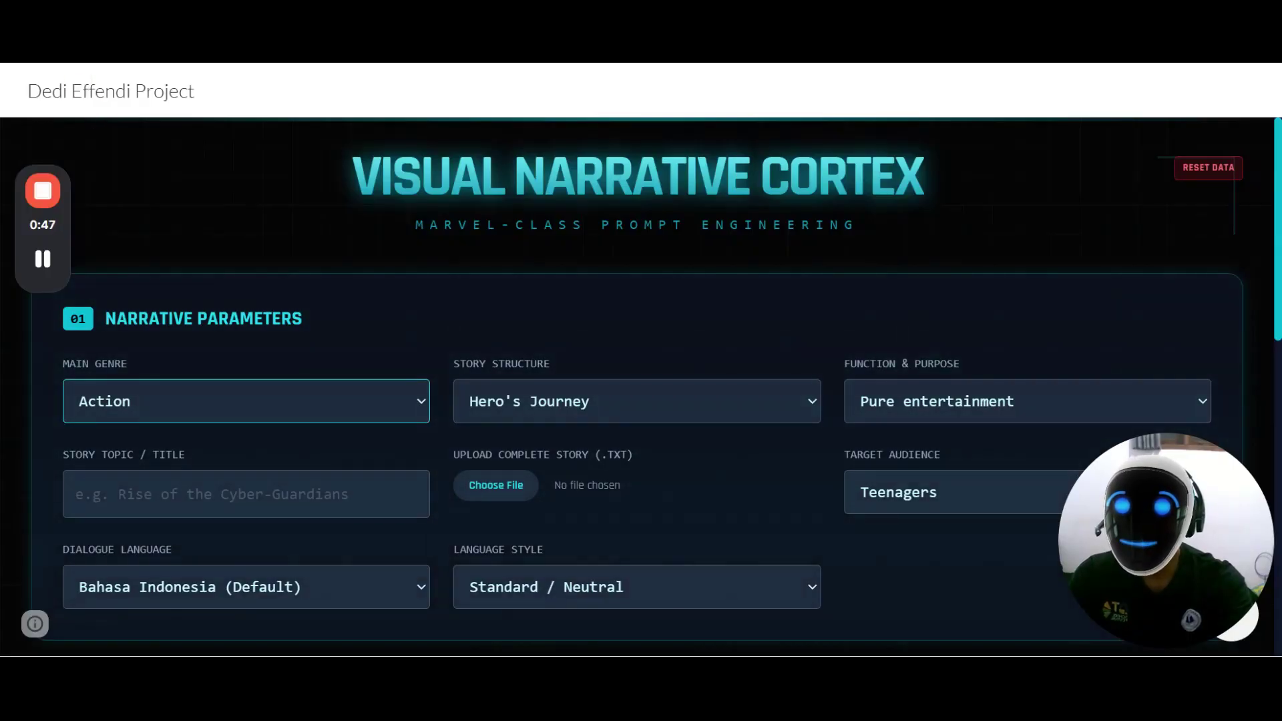
click(160, 201)
click(549, 408)
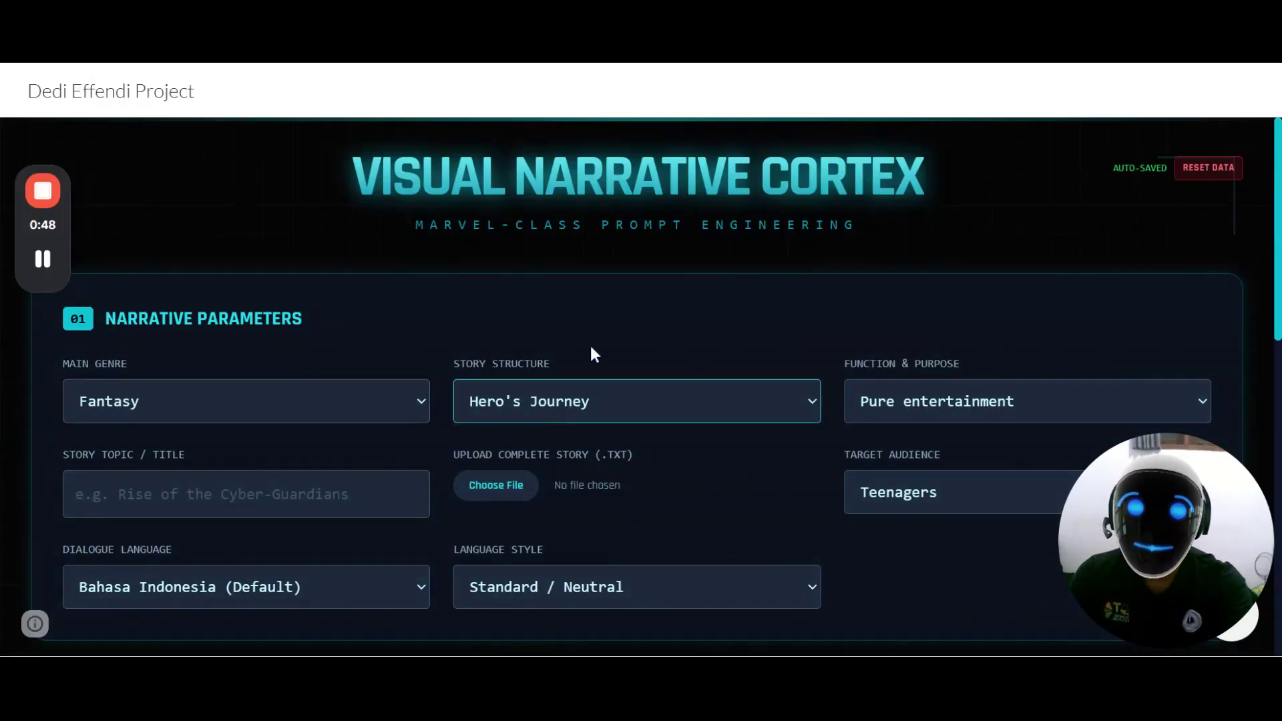
click(899, 413)
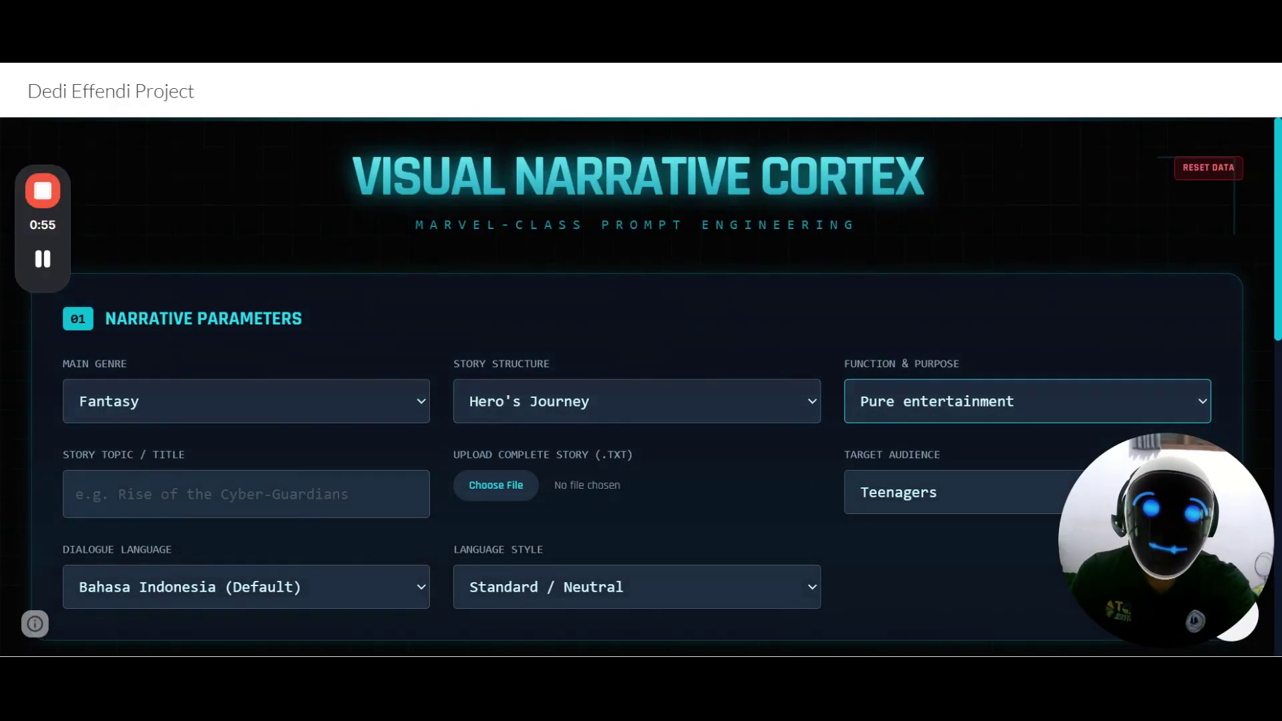
click(1109, 468)
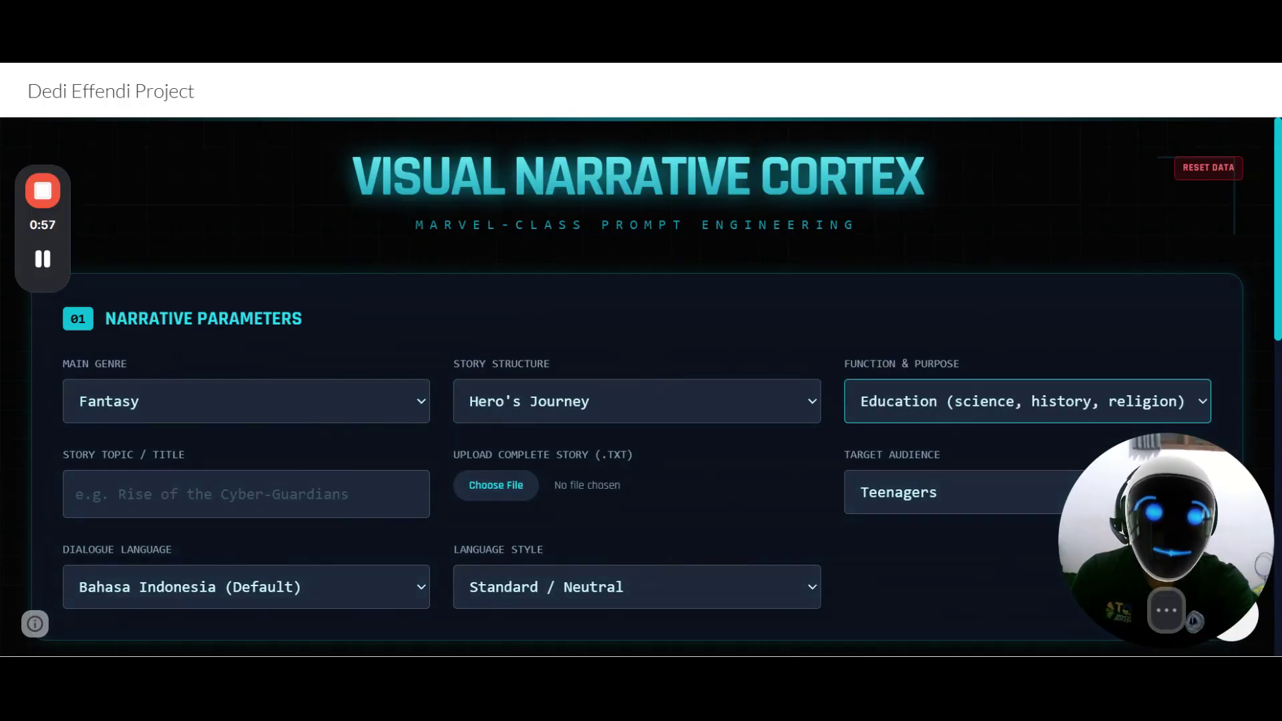
Enter "The secret of atoms in our body" as the story topic
scroll(123, 458, down, 1)
click(131, 401)
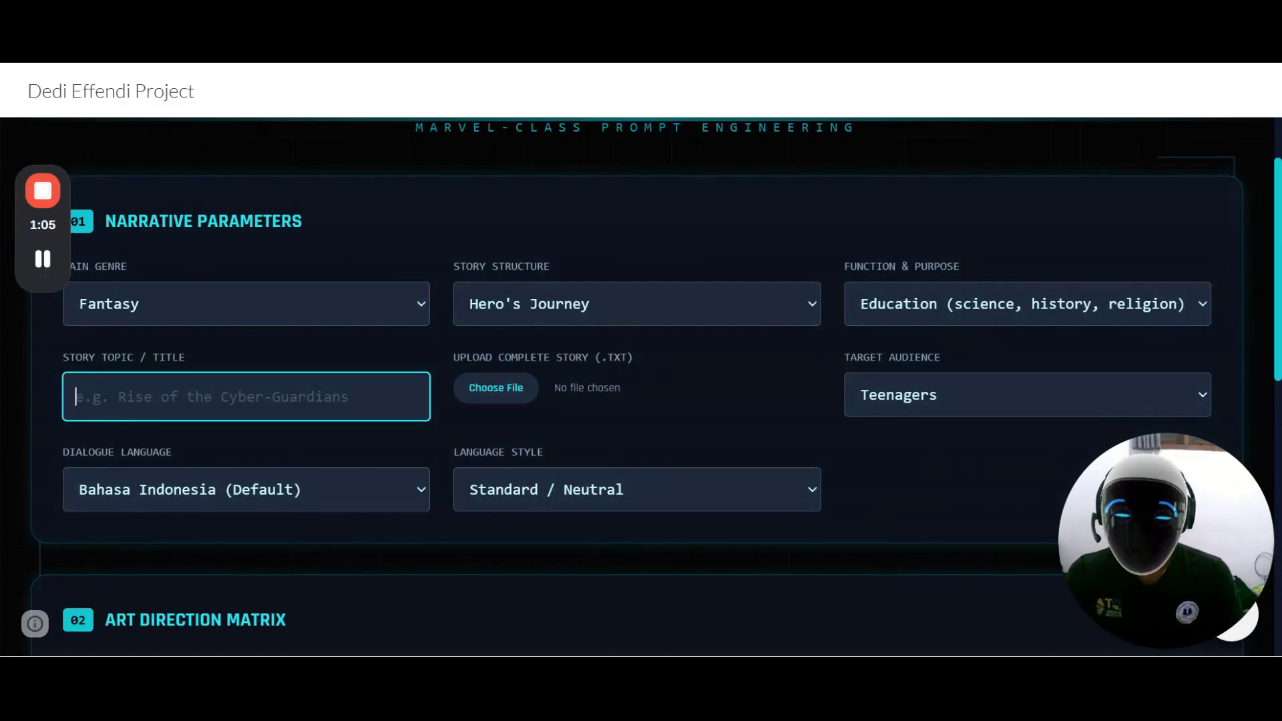
text(The secre)
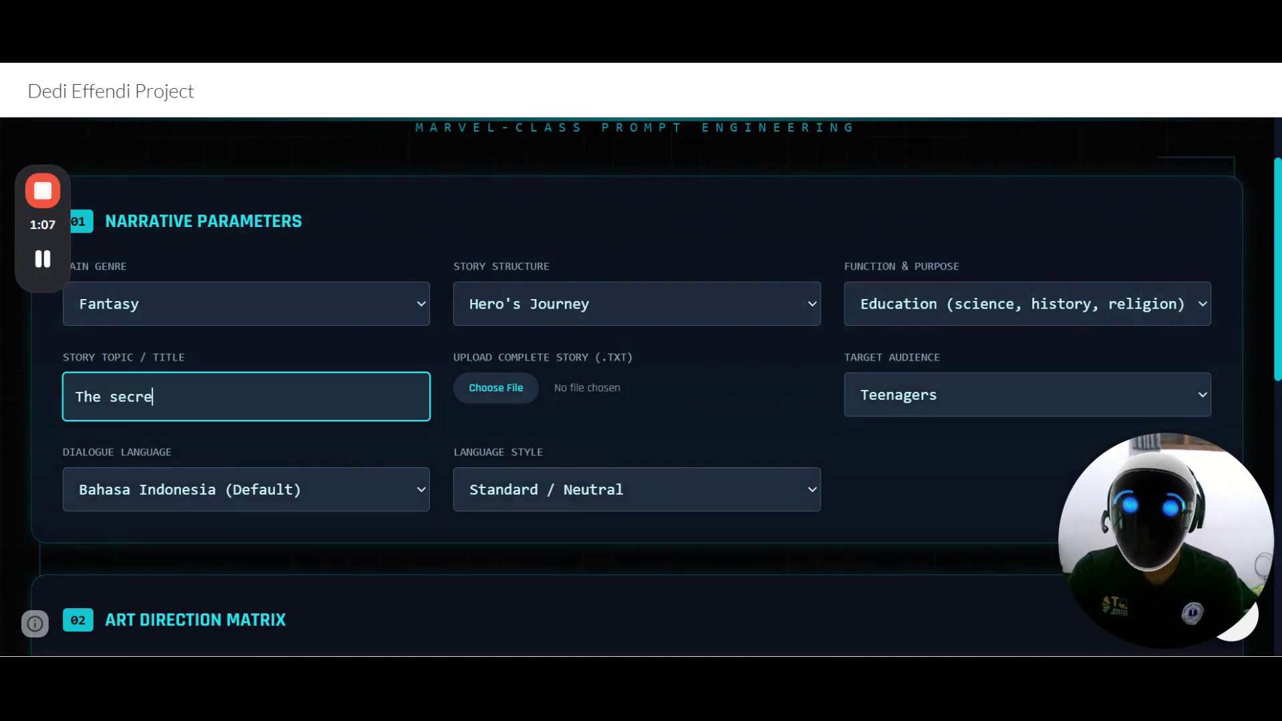
text(t of atoms )
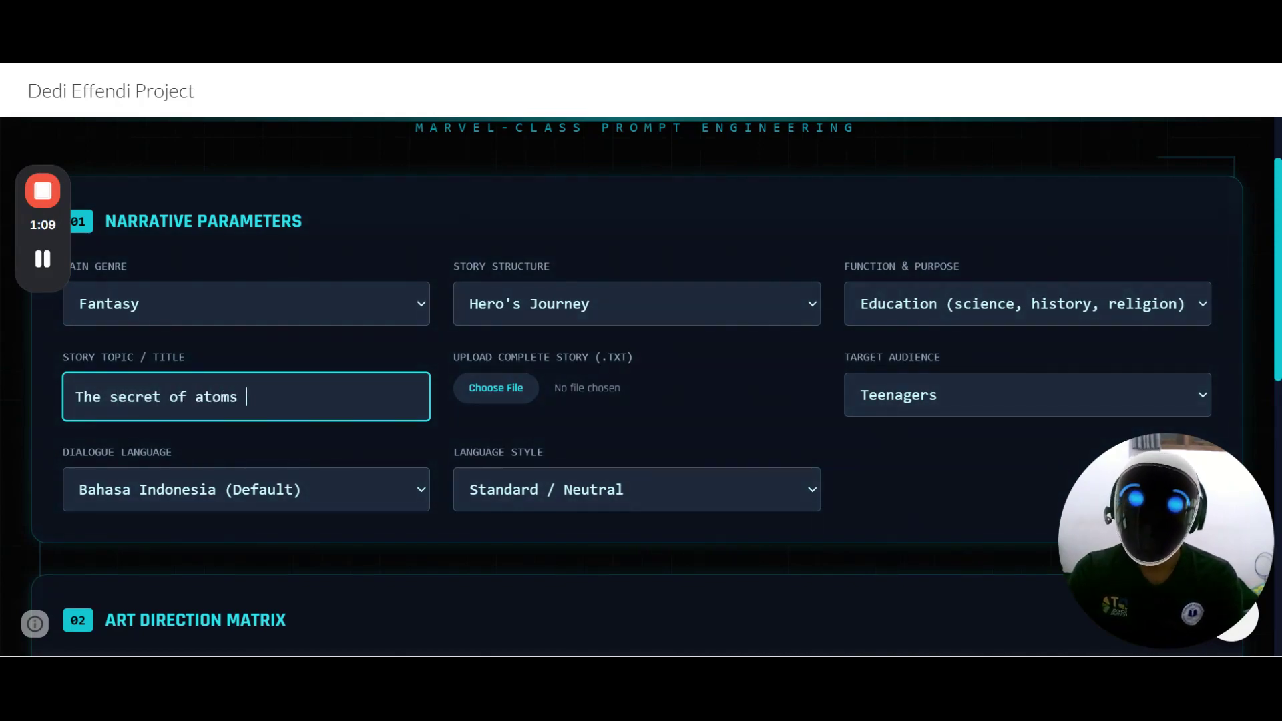
text(in our body)
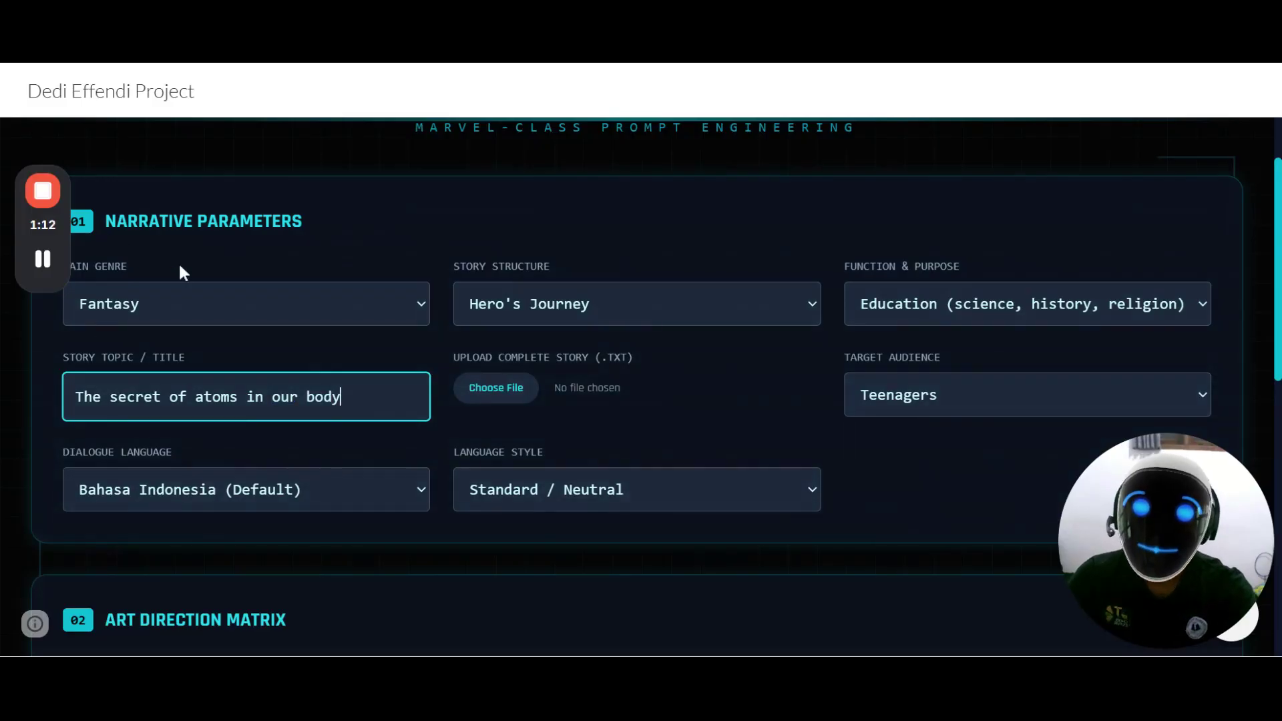
Set the dialogue language to English, keeping Teenagers as target audience and Standard / Neutral as language style
scroll(514, 388, down, 3)
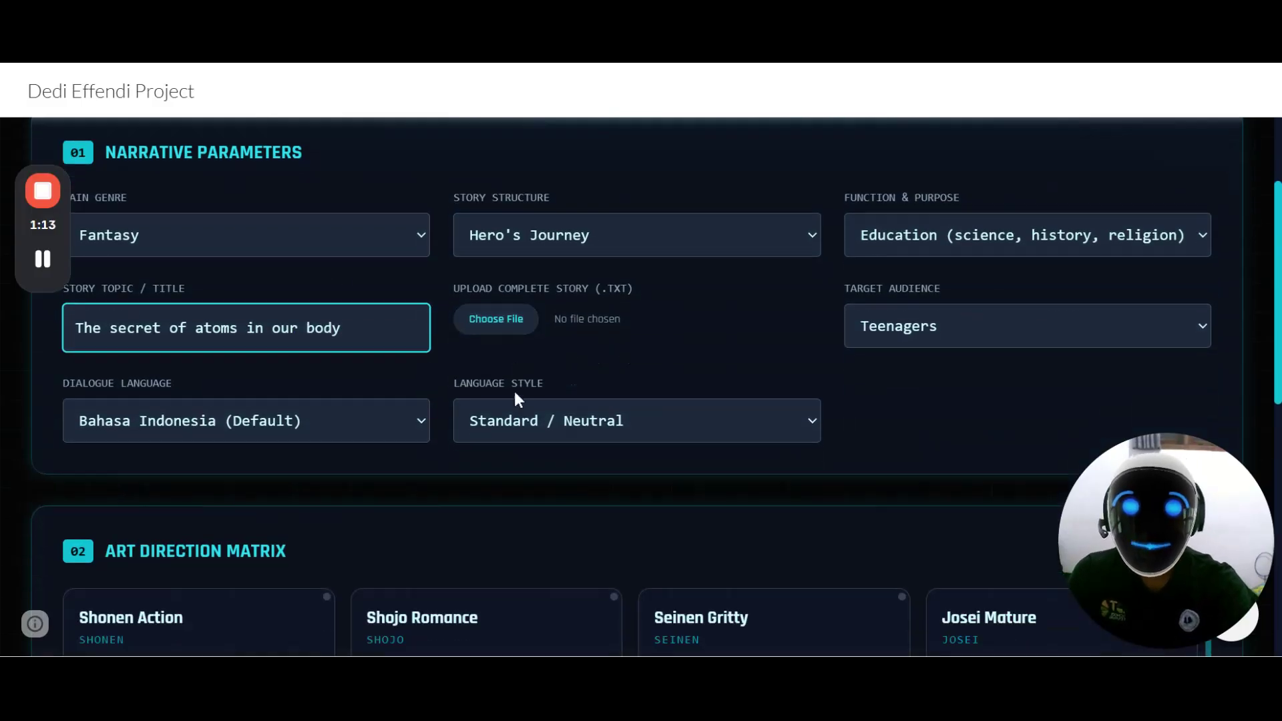
click(936, 303)
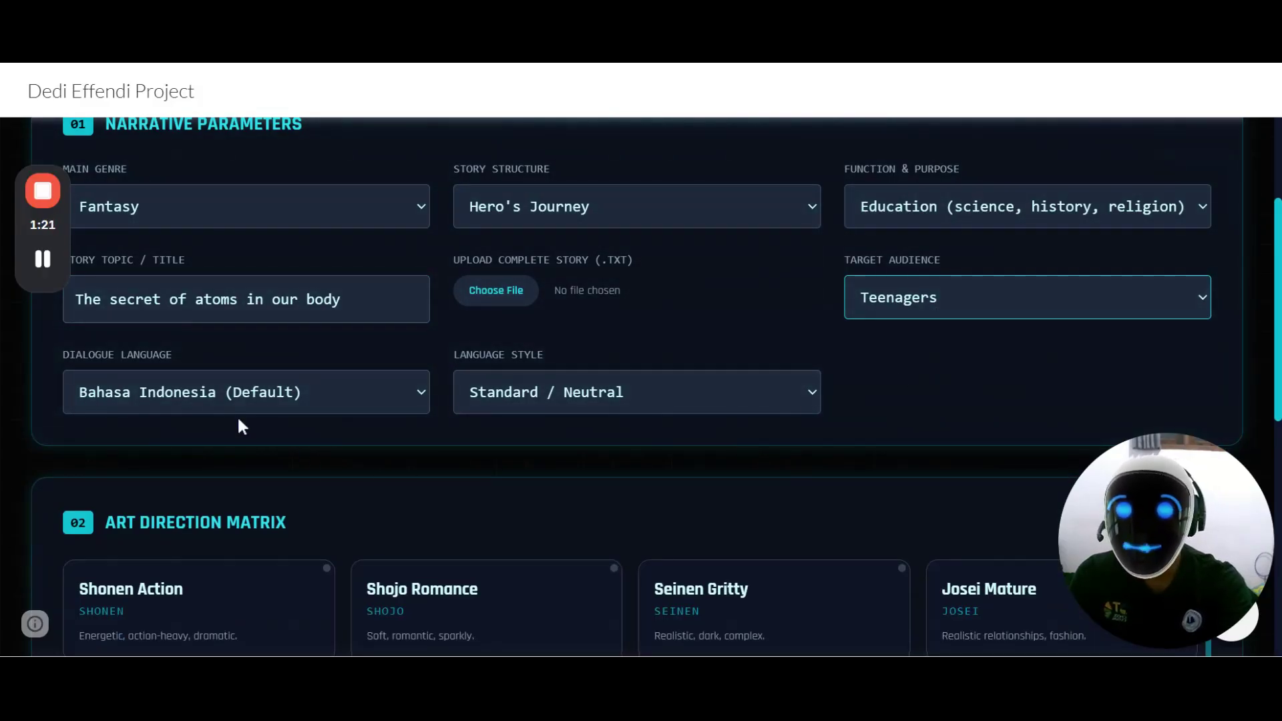
click(201, 391)
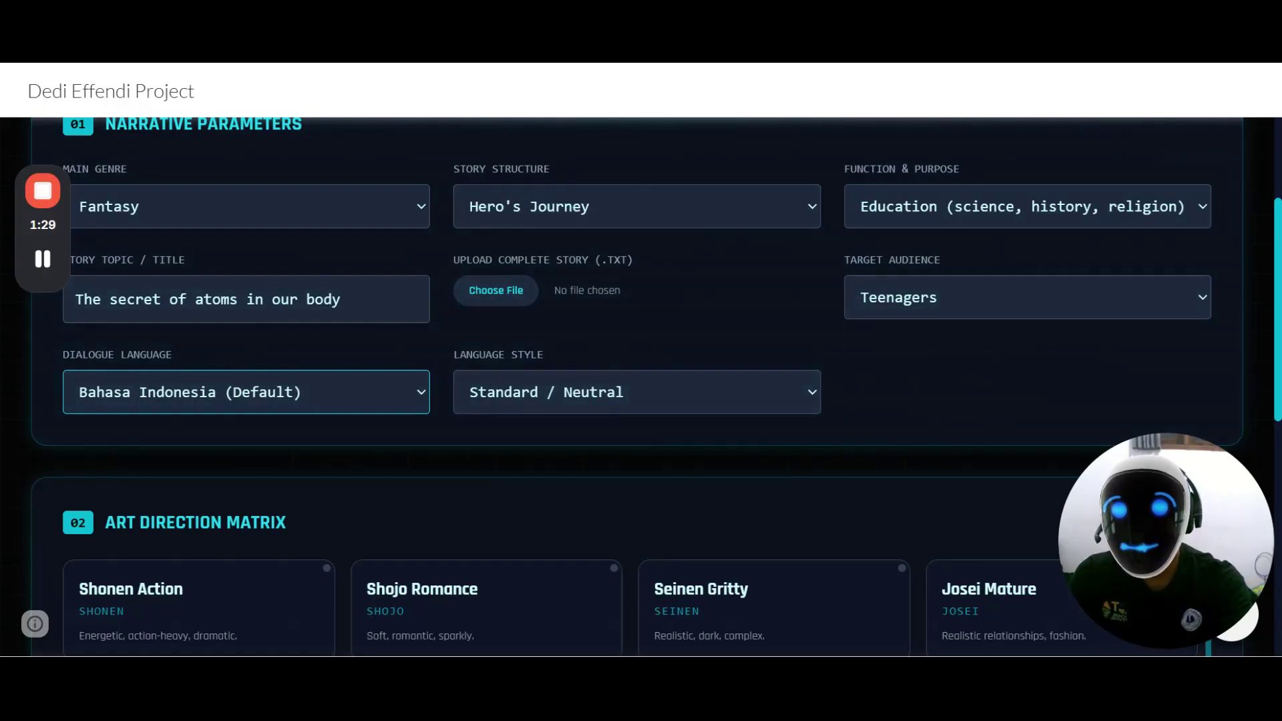
click(318, 269)
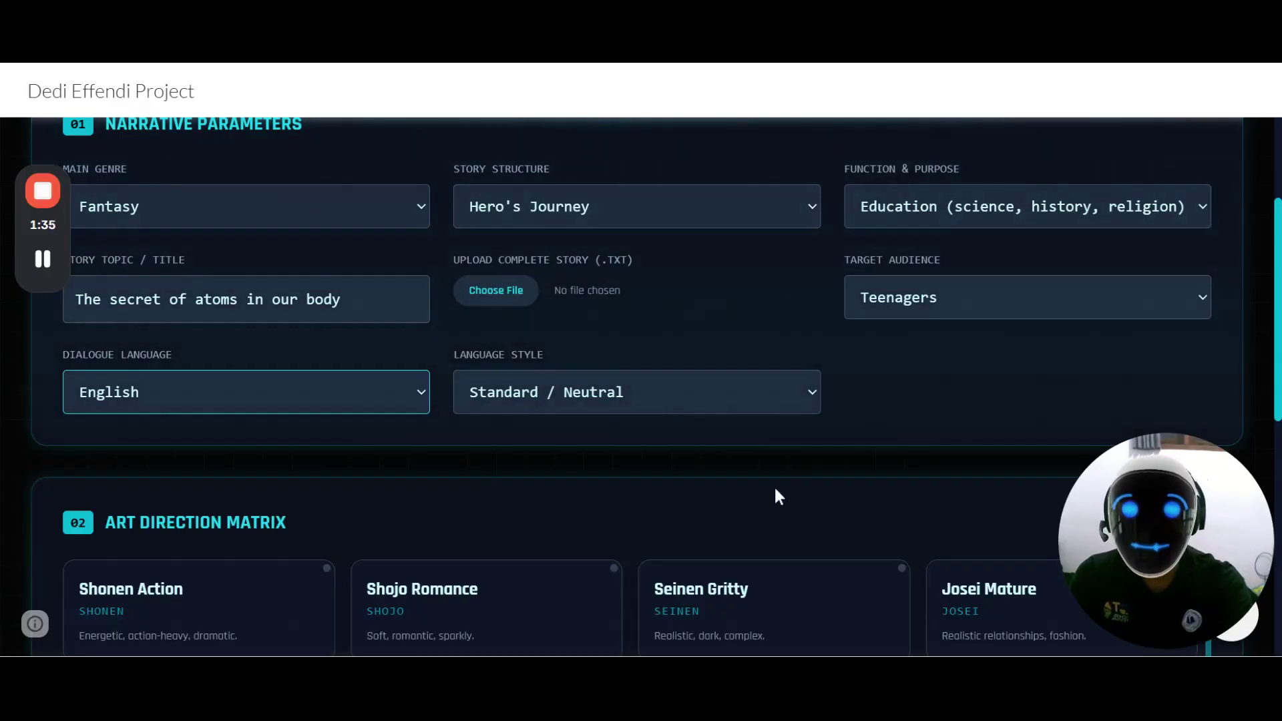
click(588, 398)
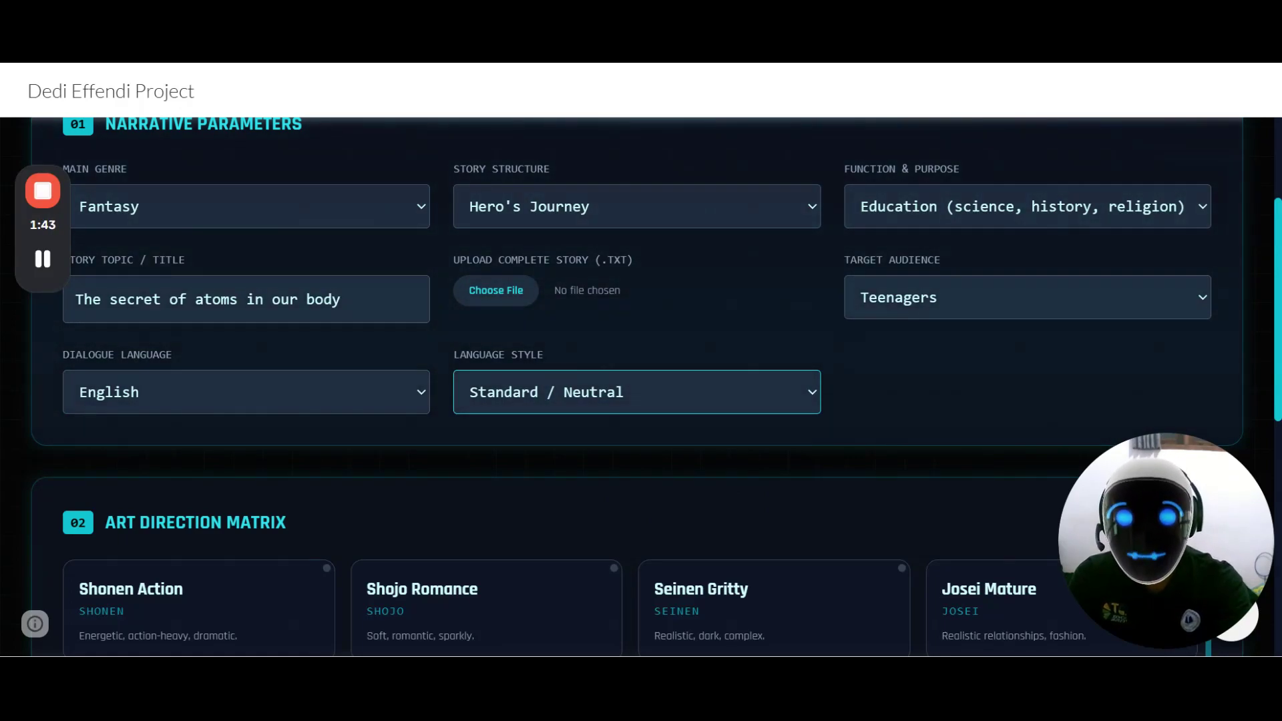
Review the available art direction styles and select Post-2010 Digital
scroll(803, 466, down, 5)
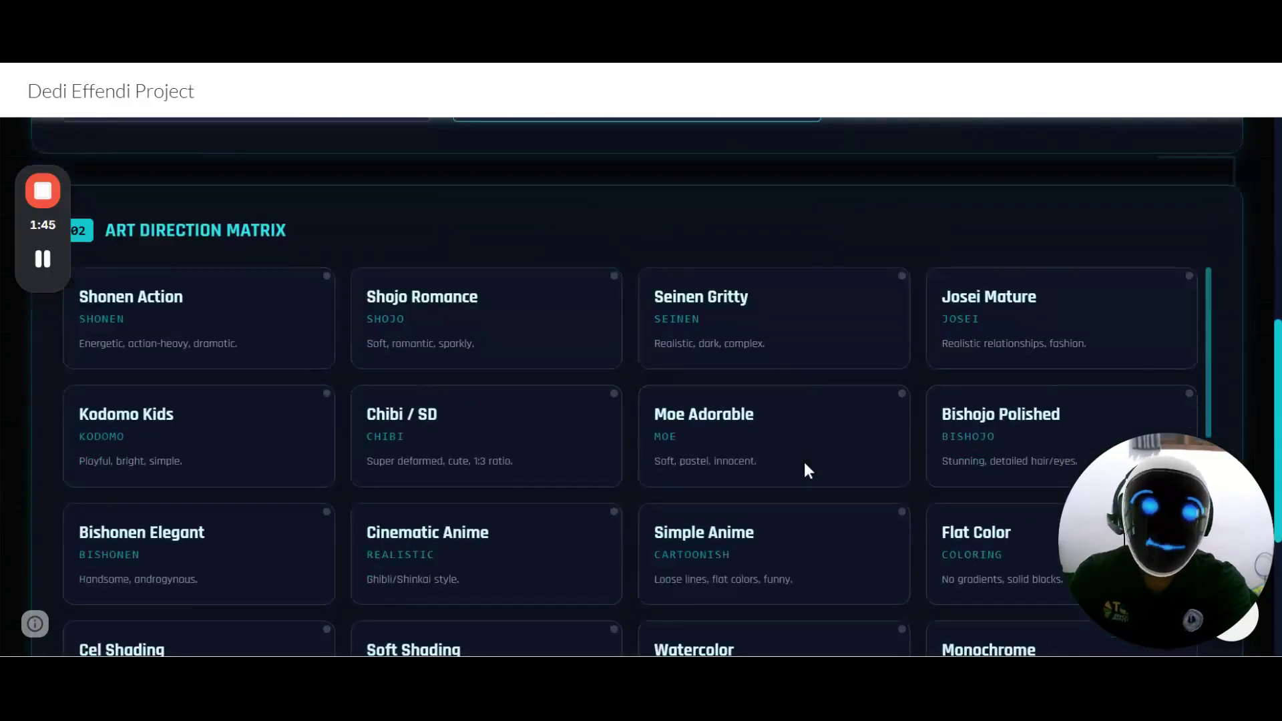
scroll(1260, 373, down, 3)
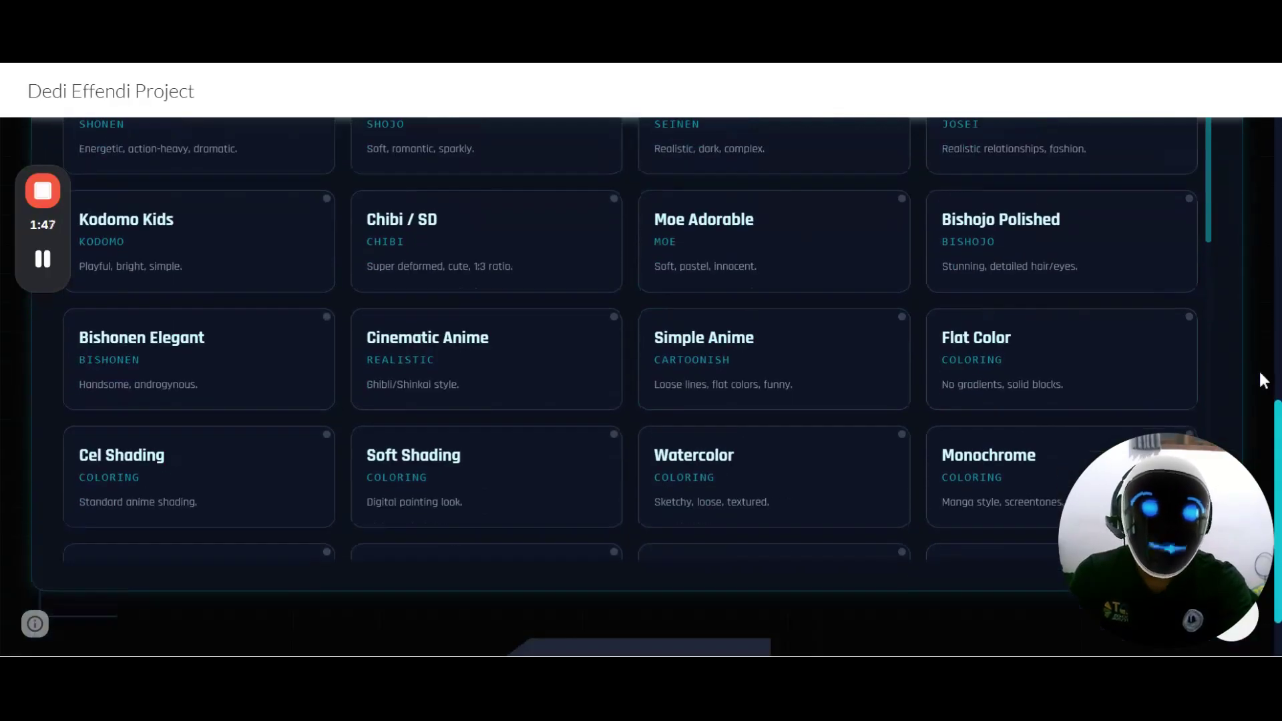
scroll(1259, 368, up, 2)
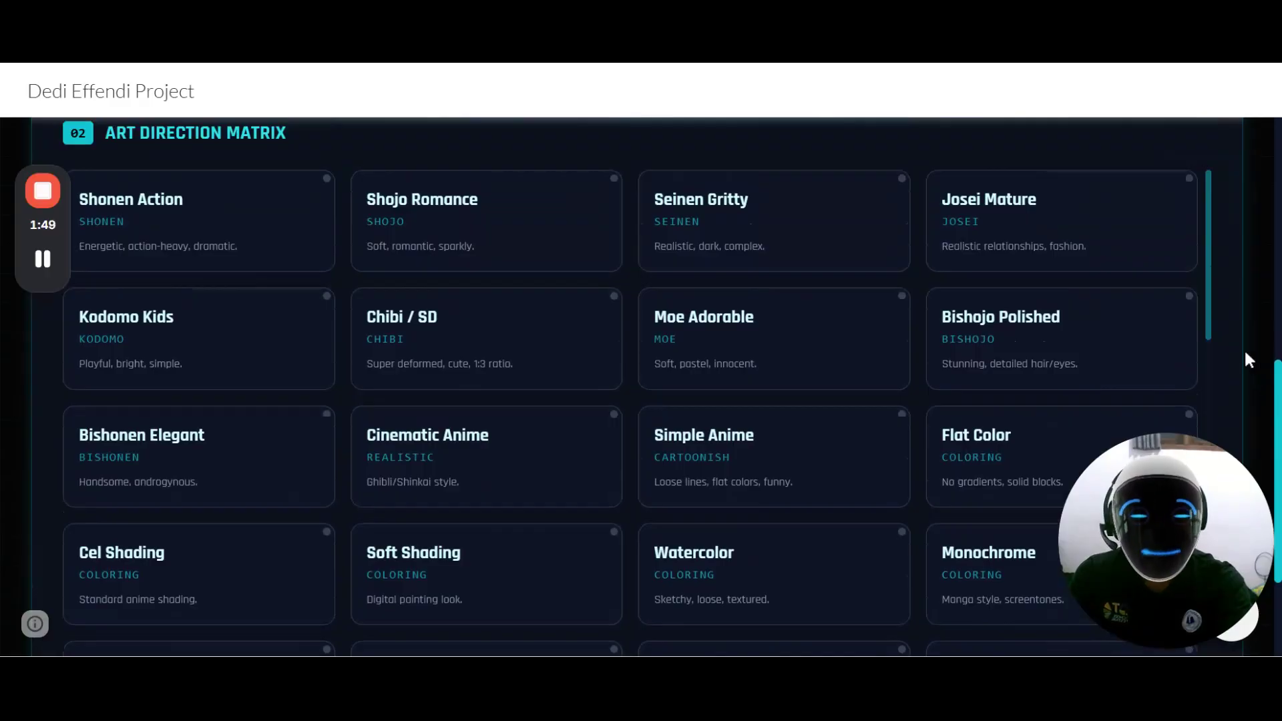
scroll(644, 424, down, 3)
scroll(644, 424, up, 3)
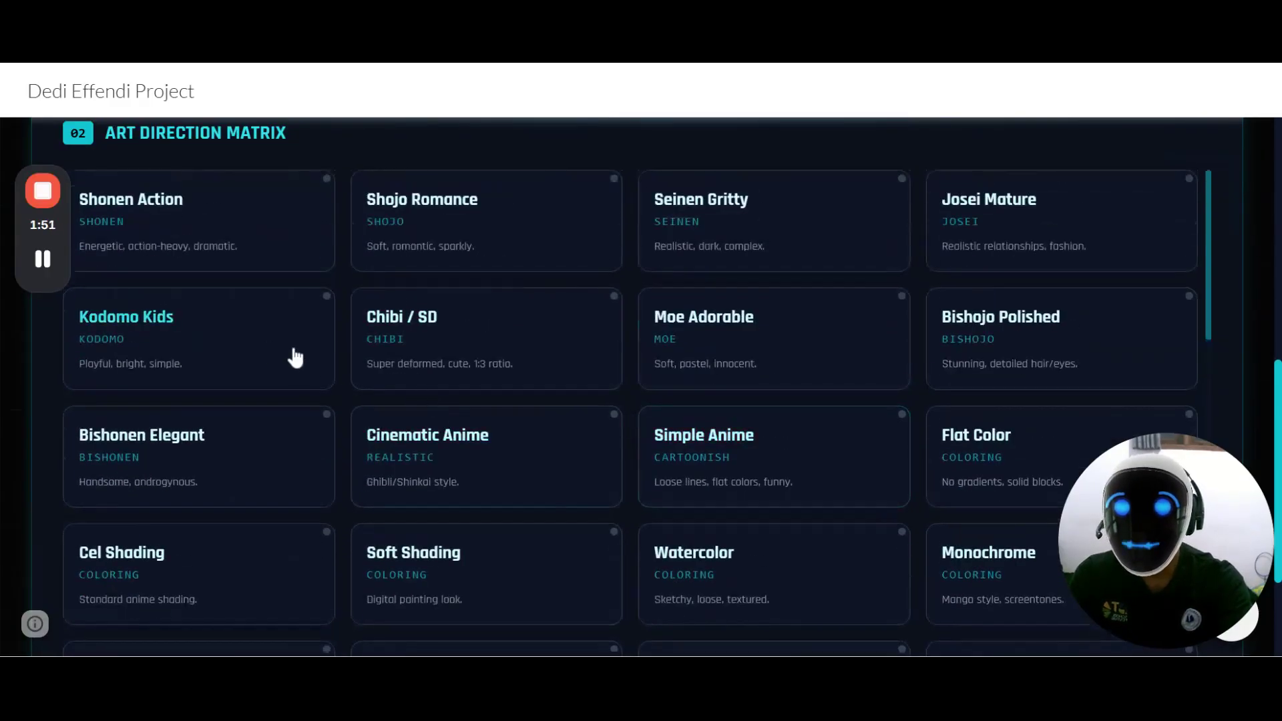
scroll(198, 351, up, 5)
scroll(1246, 380, down, 4)
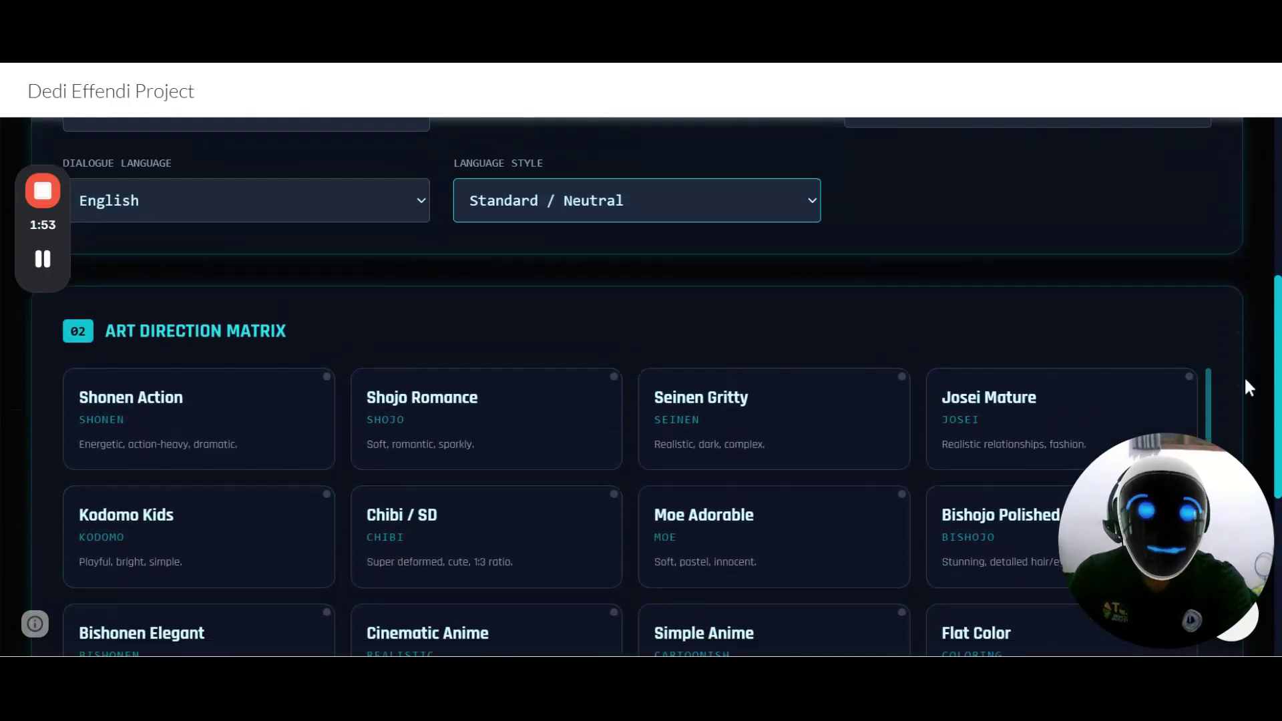
scroll(967, 392, down, 5)
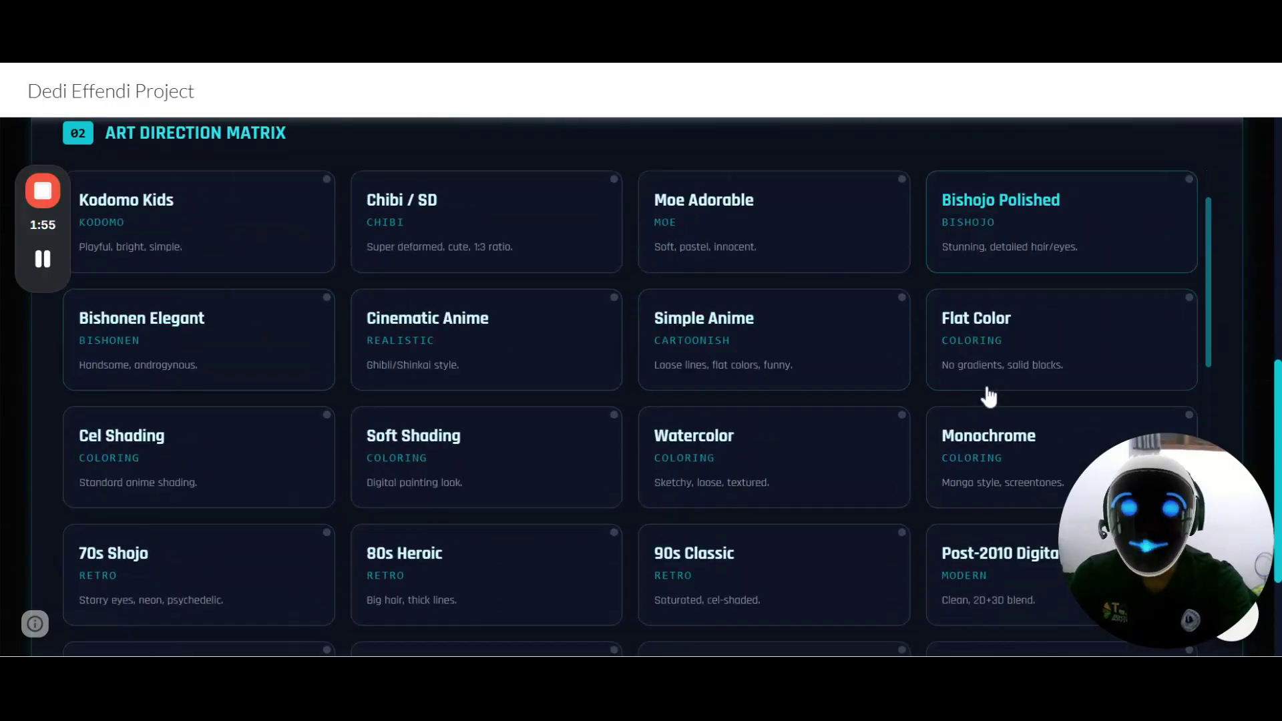
scroll(423, 438, up, 5)
scroll(887, 442, down, 3)
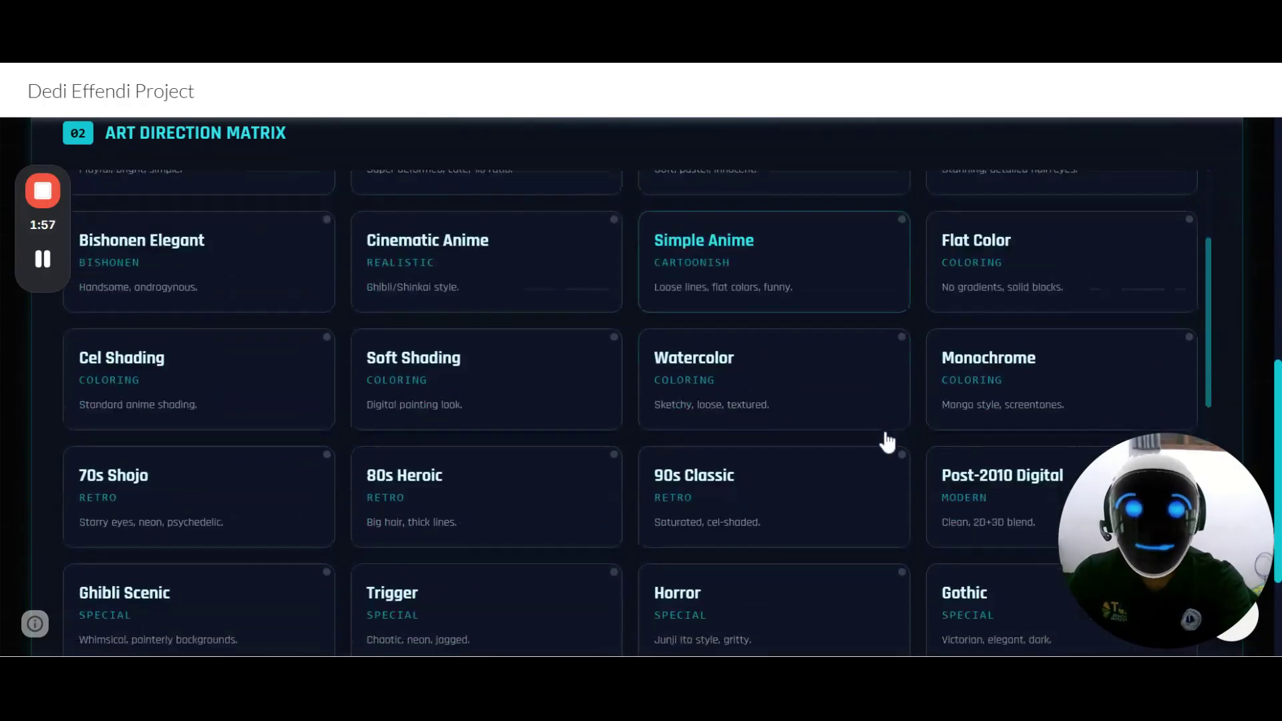
scroll(887, 441, down, 3)
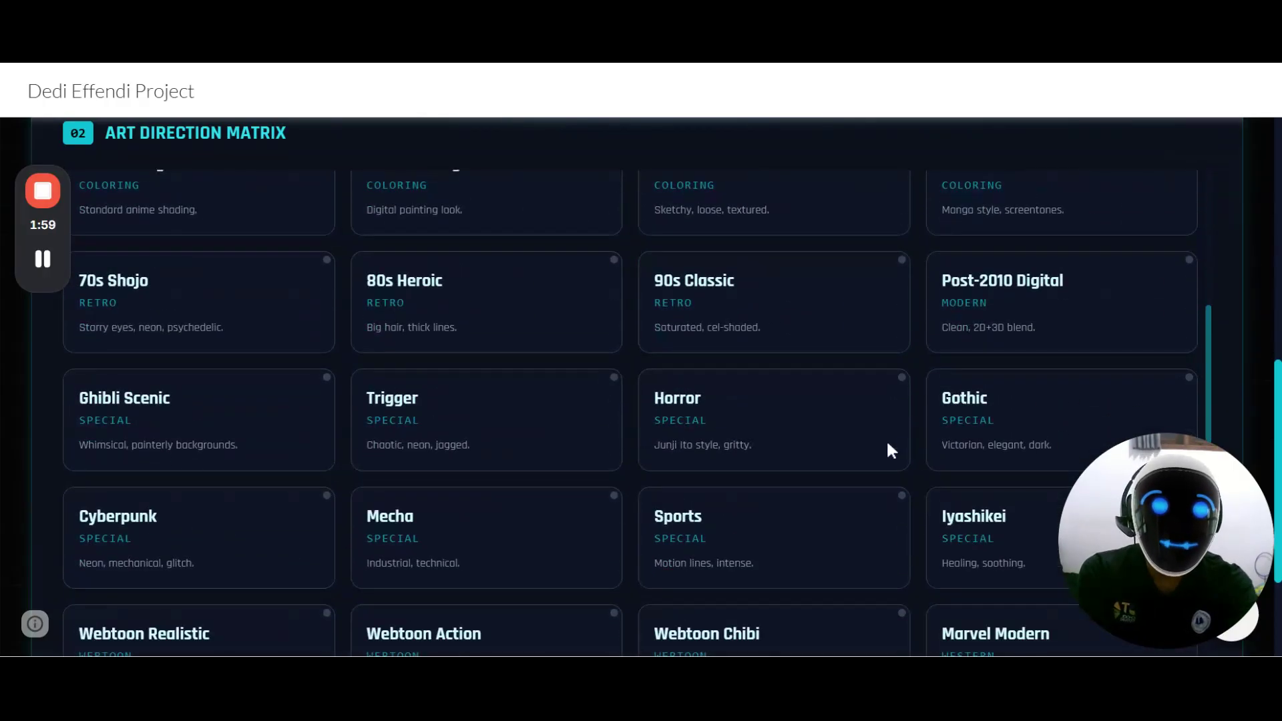
click(1060, 316)
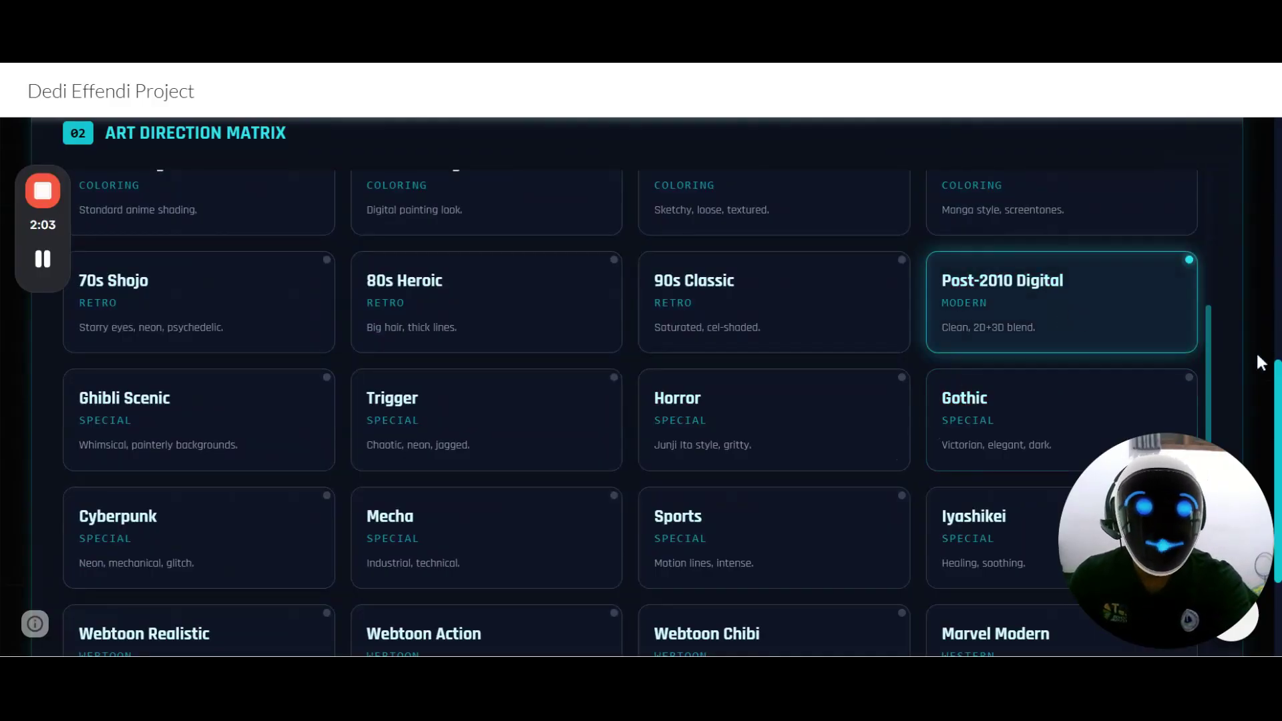
Initialize the generation sequence and view the resulting single panel prompt
scroll(955, 467, down, 3)
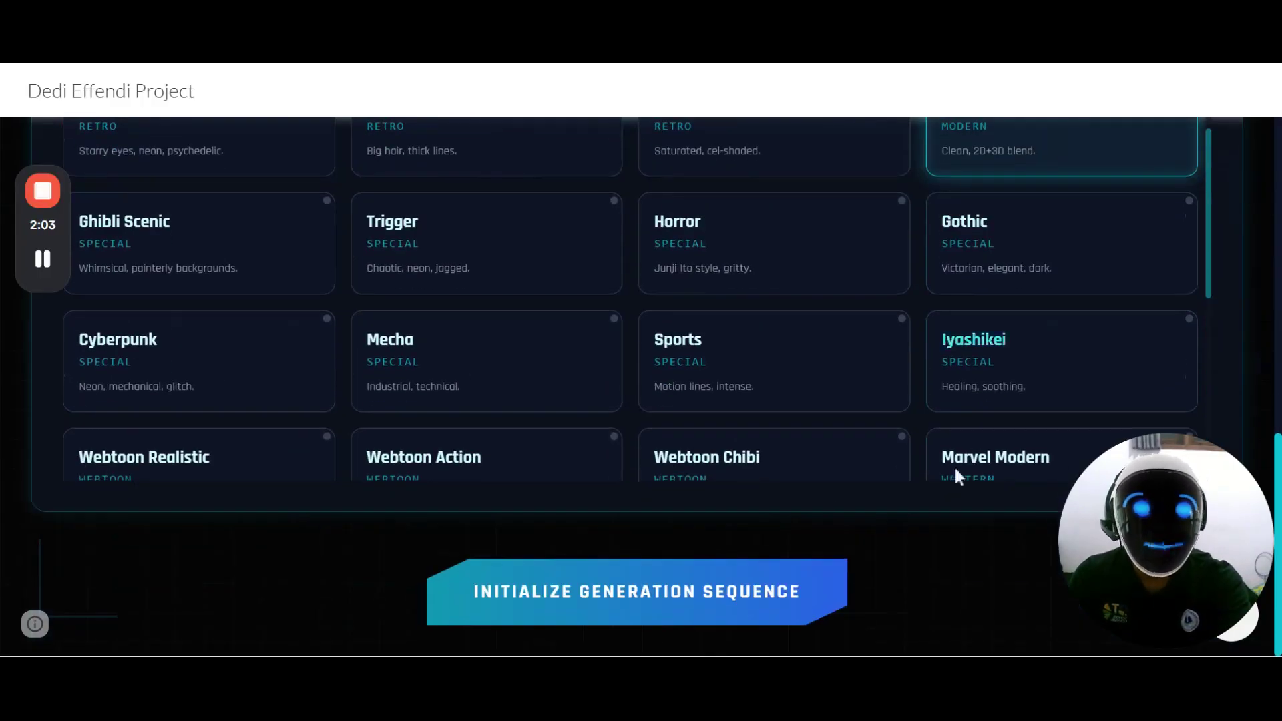
click(596, 607)
scroll(692, 532, down, 3)
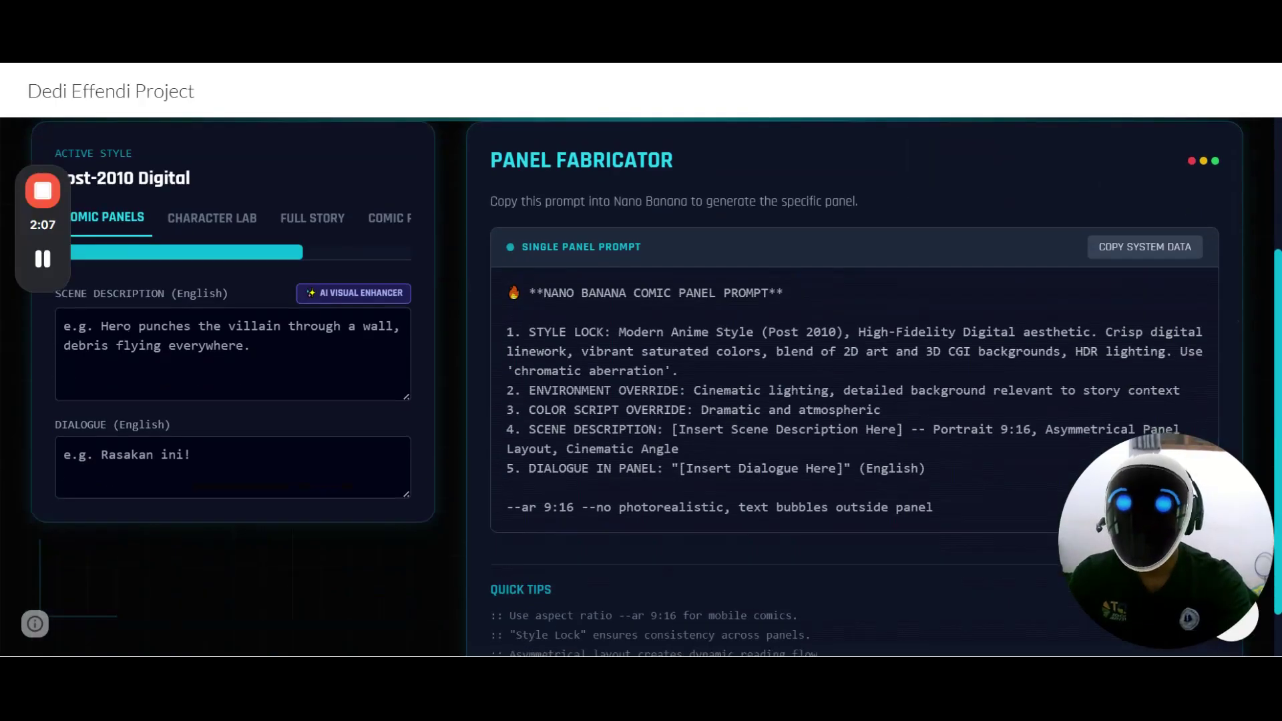
Review the Panel Fabricator workspace and open the Character Lab
scroll(691, 532, up, 3)
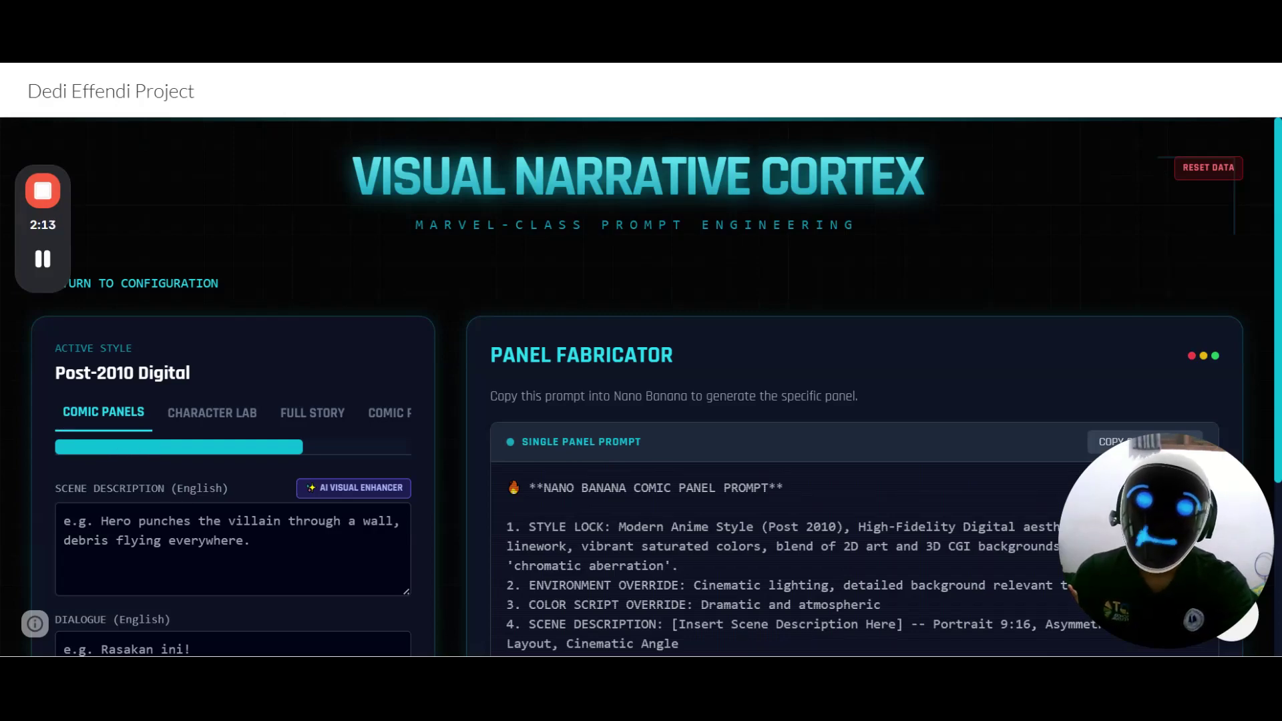
scroll(641, 387, down, 2)
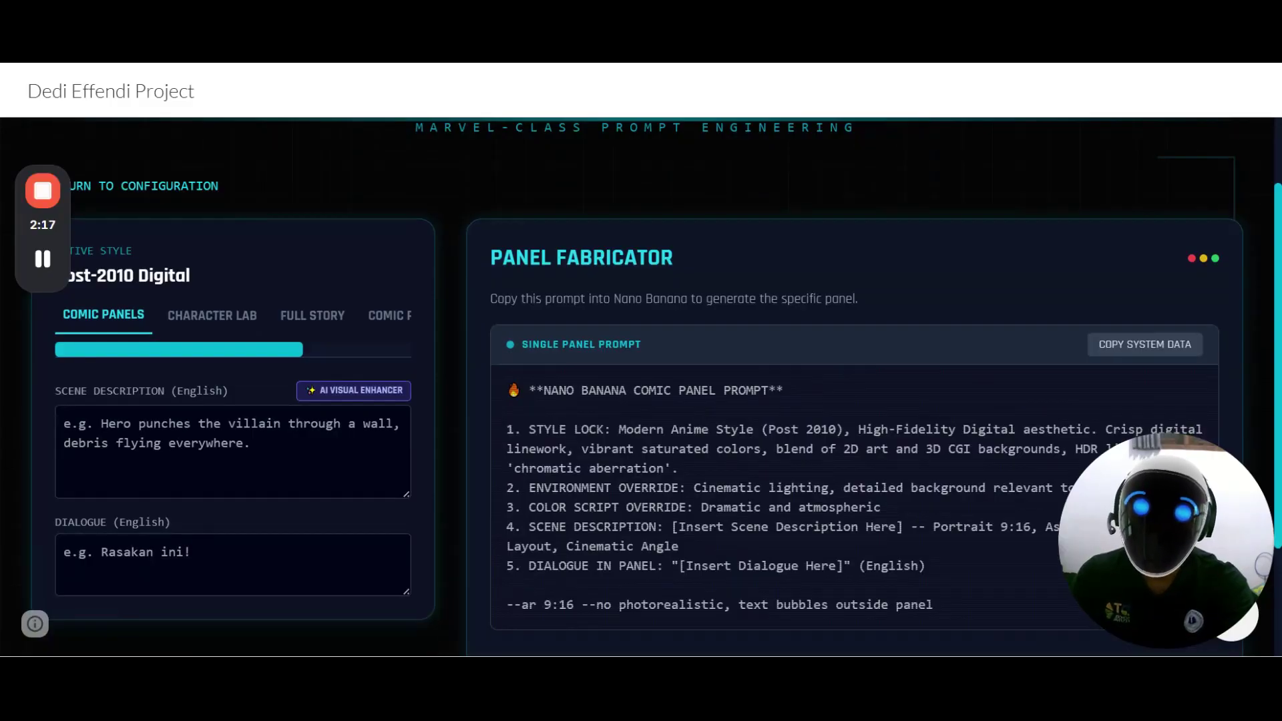
click(211, 316)
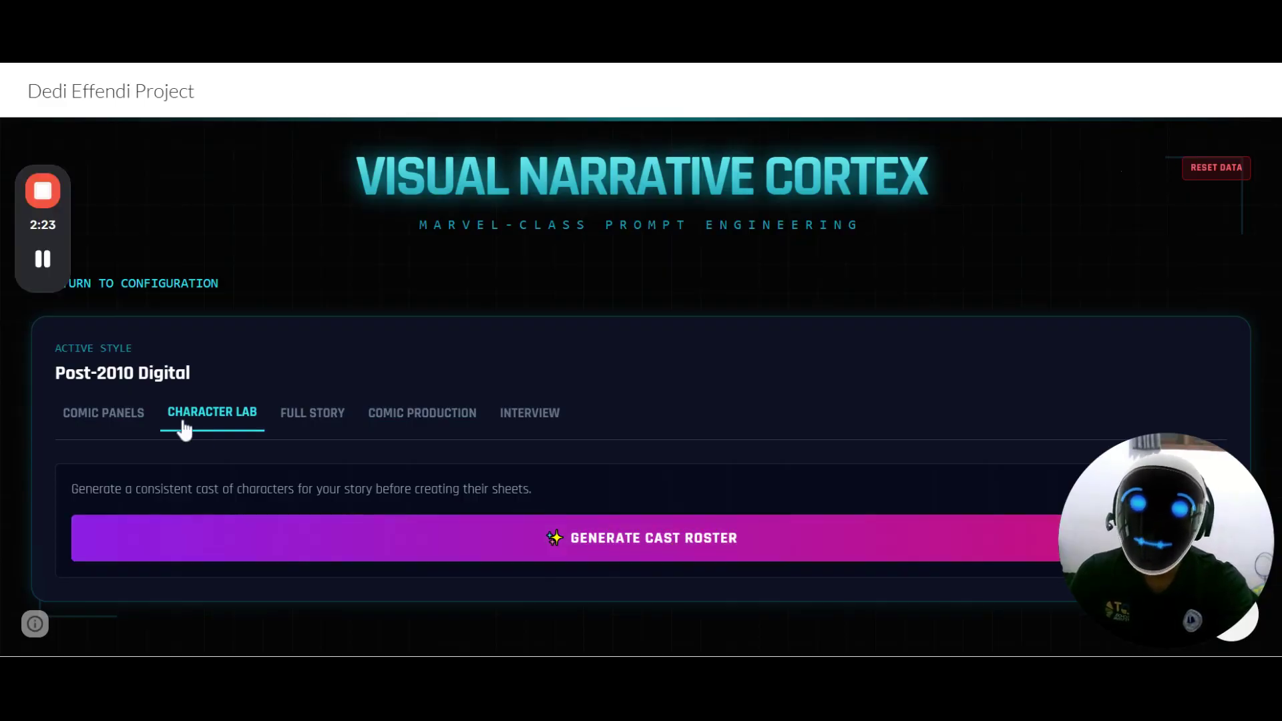
Generate the cast roster for the story in the Character Lab
click(665, 549)
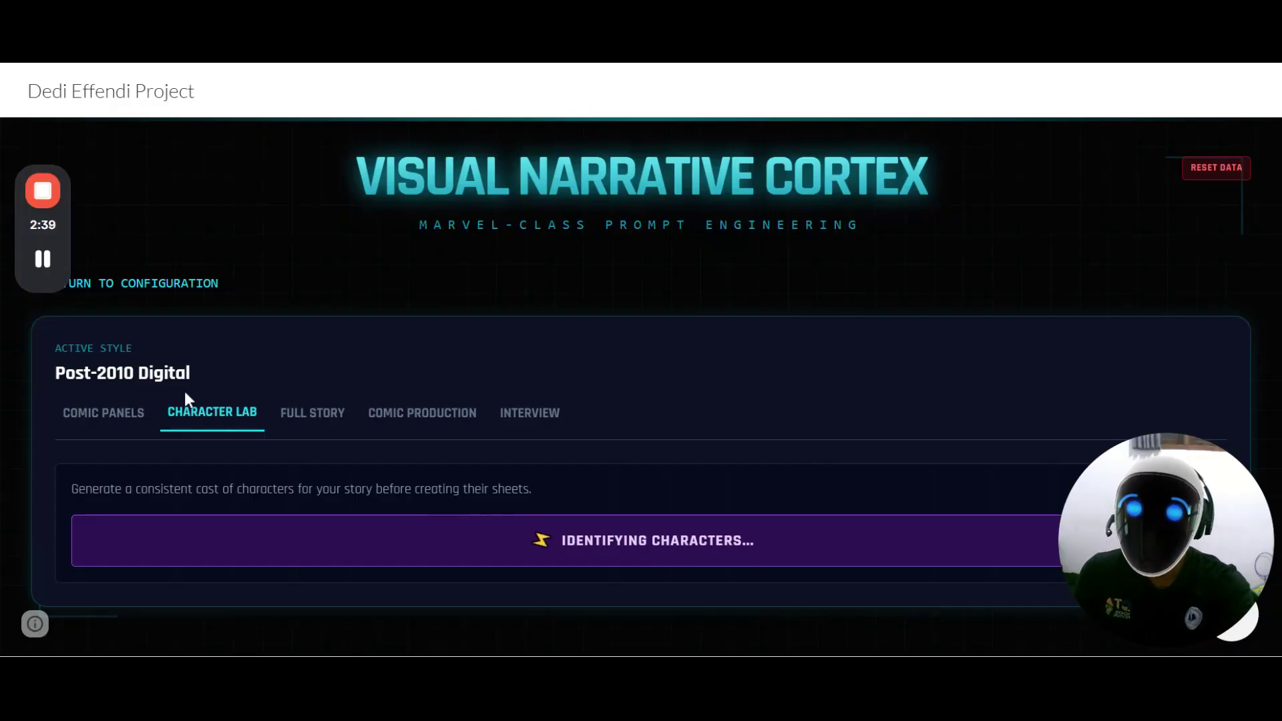
mouse_move(51, 278)
scroll(534, 454, down, 3)
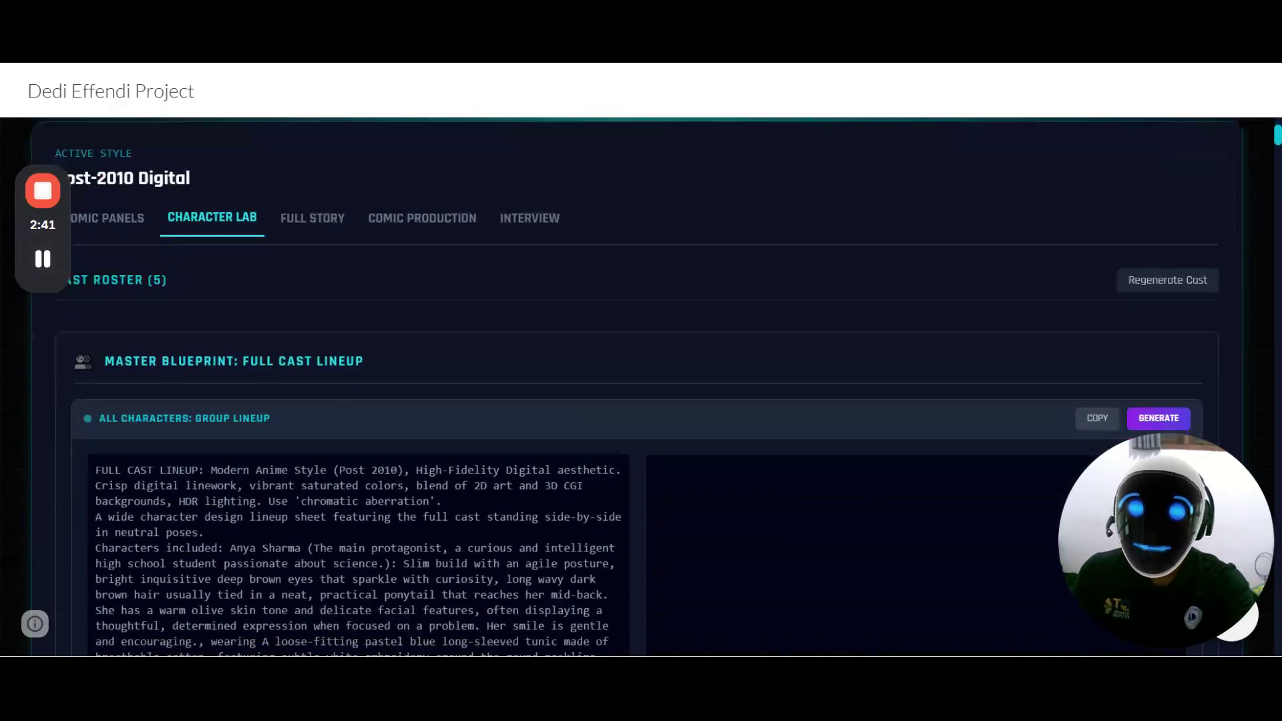
Review the full cast lineup prompt and the protagonist's height and proportions prompt in the generated roster
scroll(638, 479, down, 1)
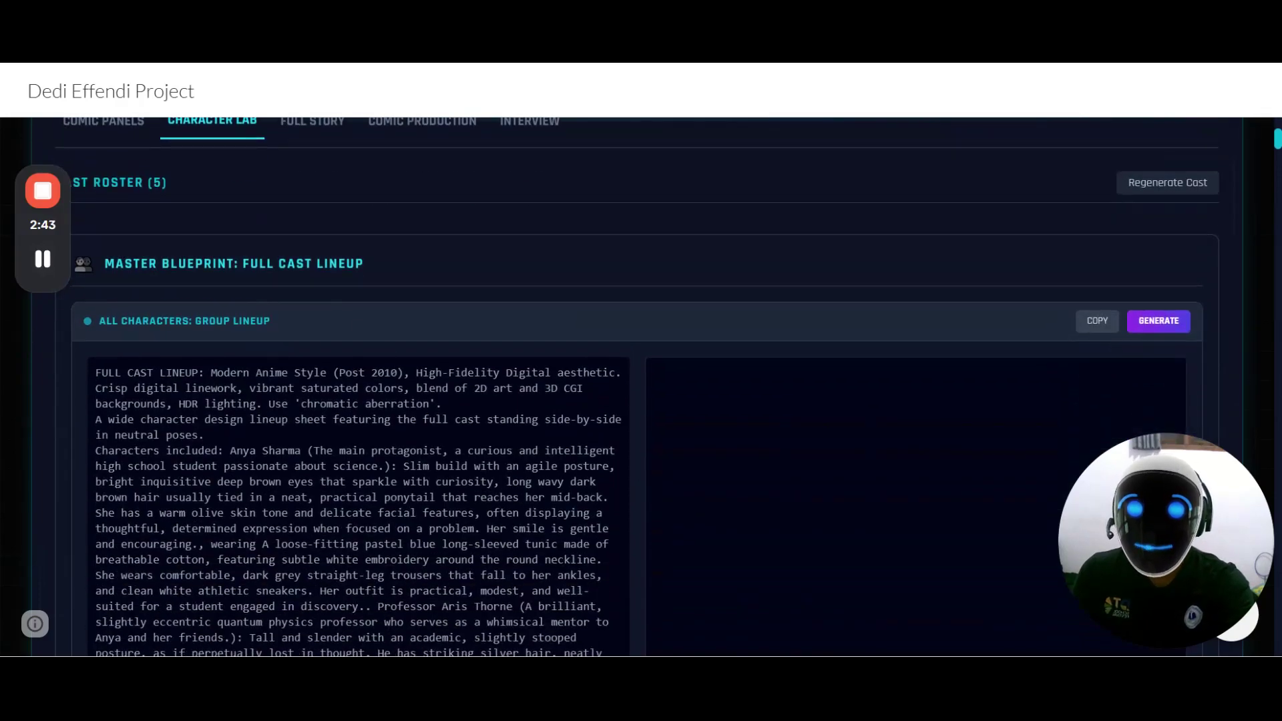
scroll(386, 381, up, 4)
scroll(335, 443, down, 3)
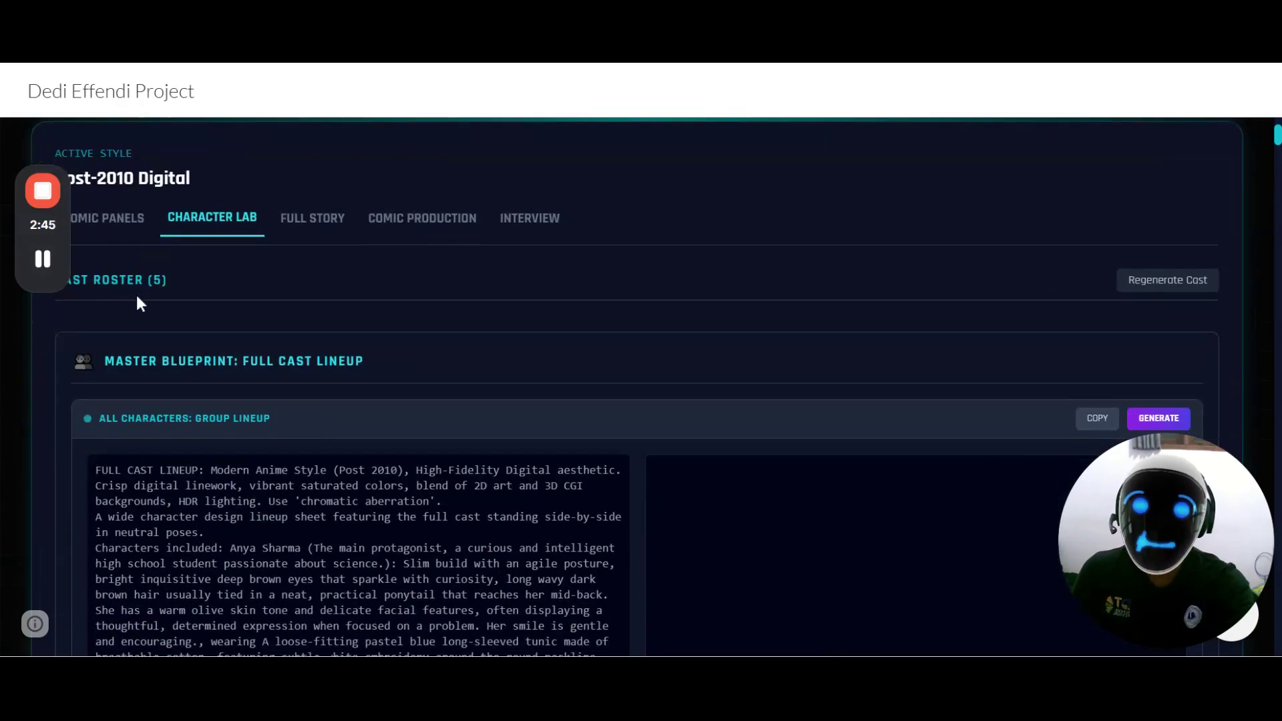
scroll(530, 450, down, 15)
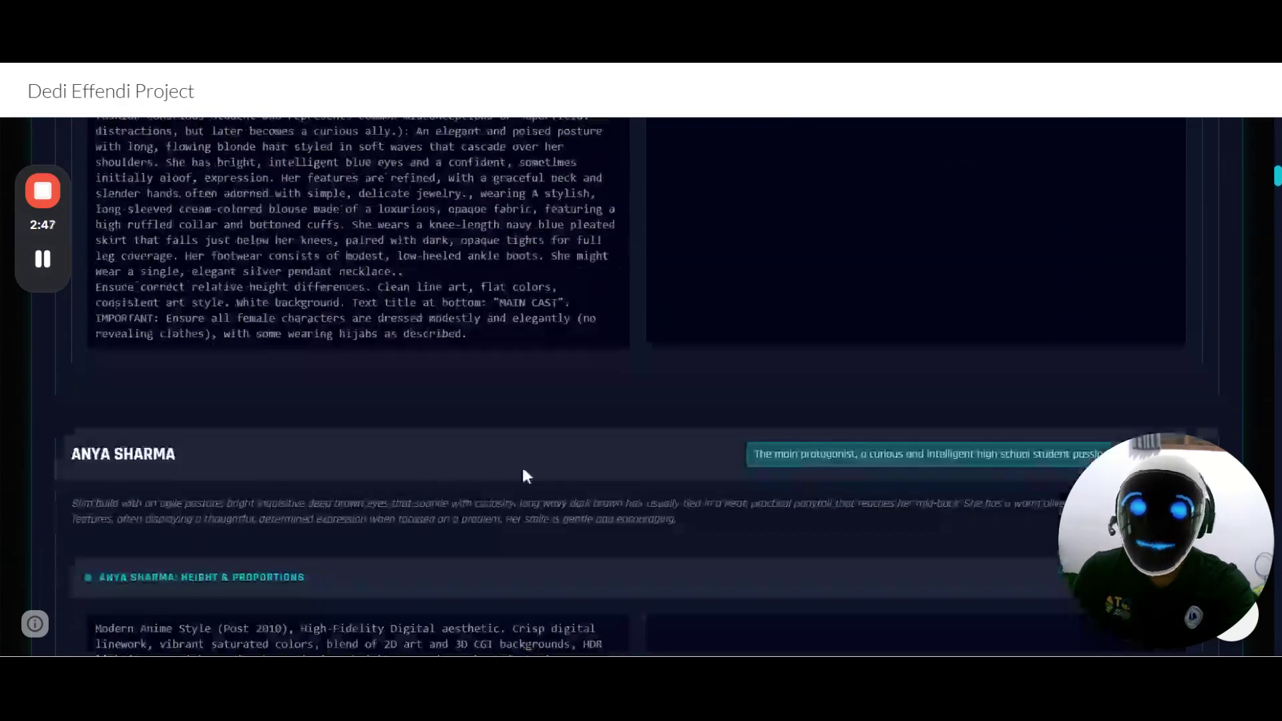
scroll(474, 472, up, 4)
scroll(757, 475, down, 5)
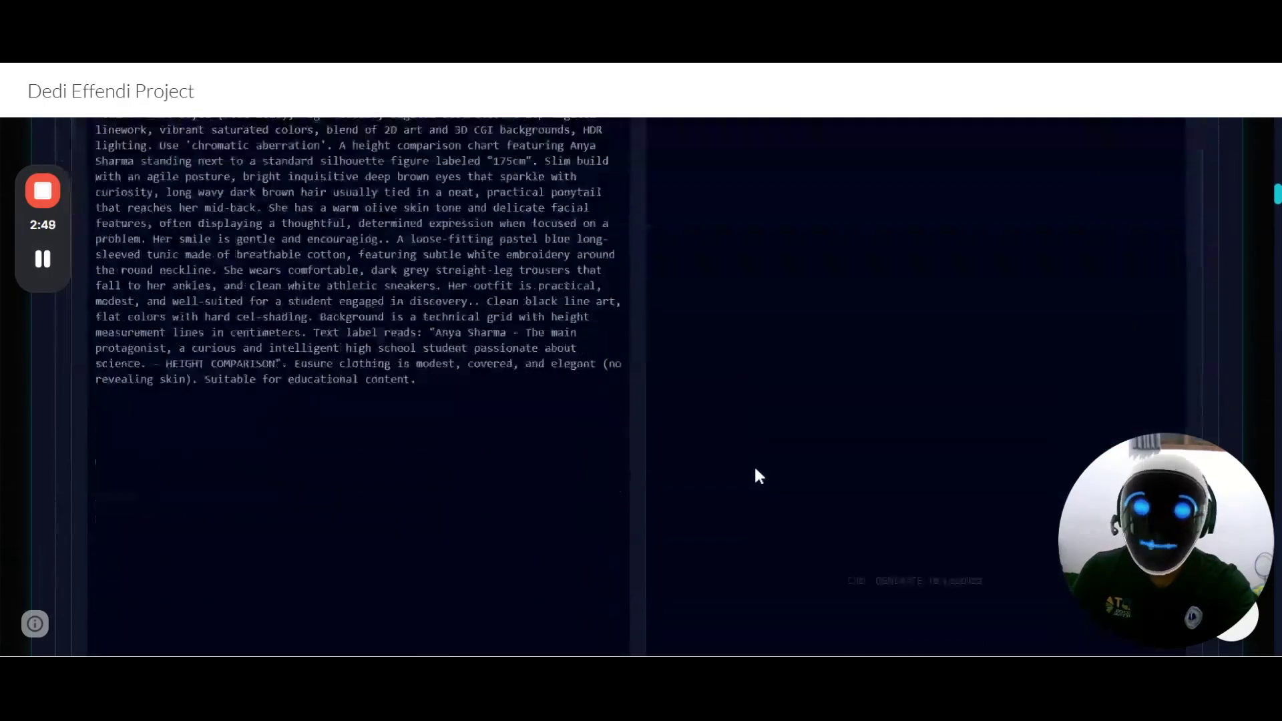
scroll(756, 474, up, 2)
scroll(758, 475, up, 10)
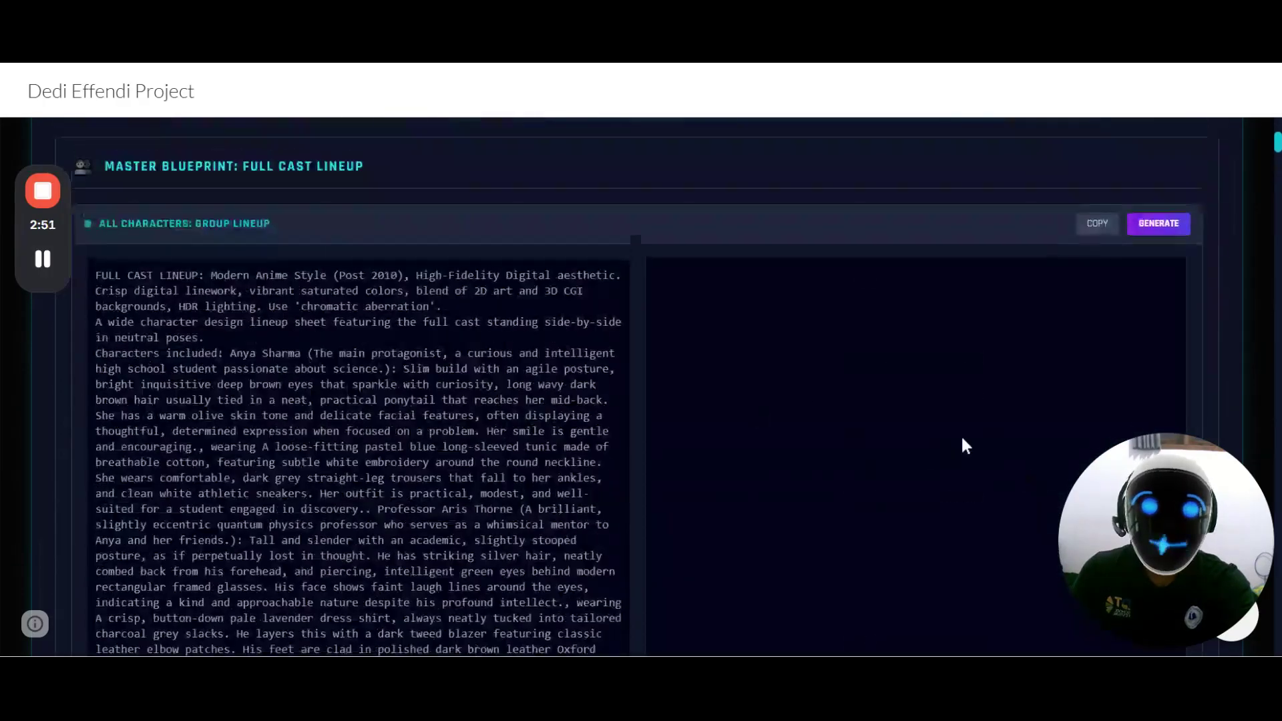
scroll(965, 444, down, 3)
scroll(886, 475, up, 4)
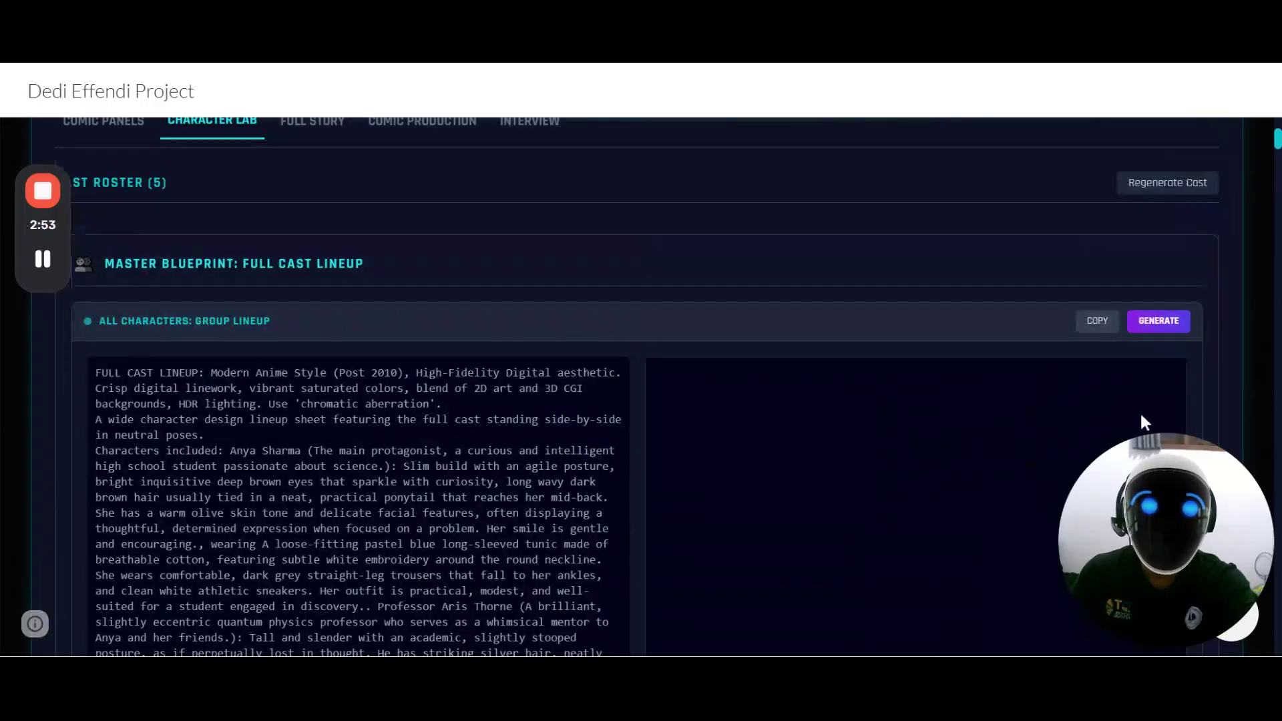
scroll(1007, 434, down, 2)
scroll(955, 437, down, 3)
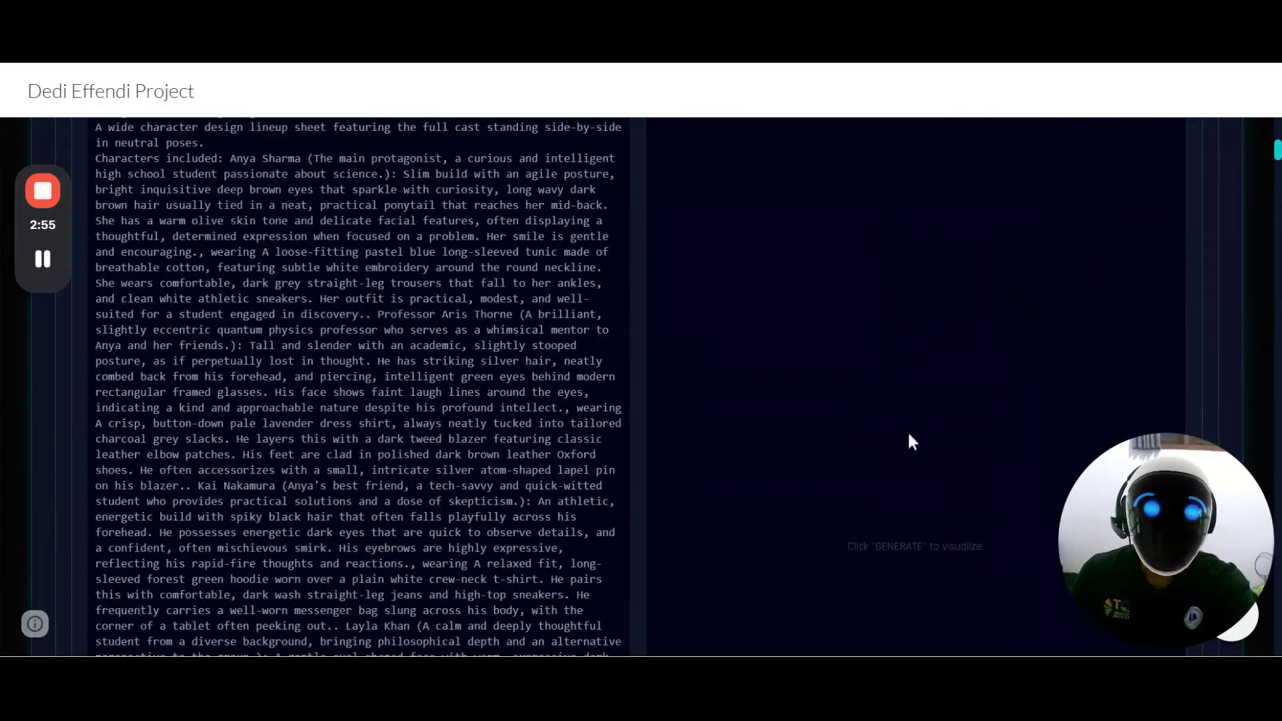
scroll(919, 446, up, 5)
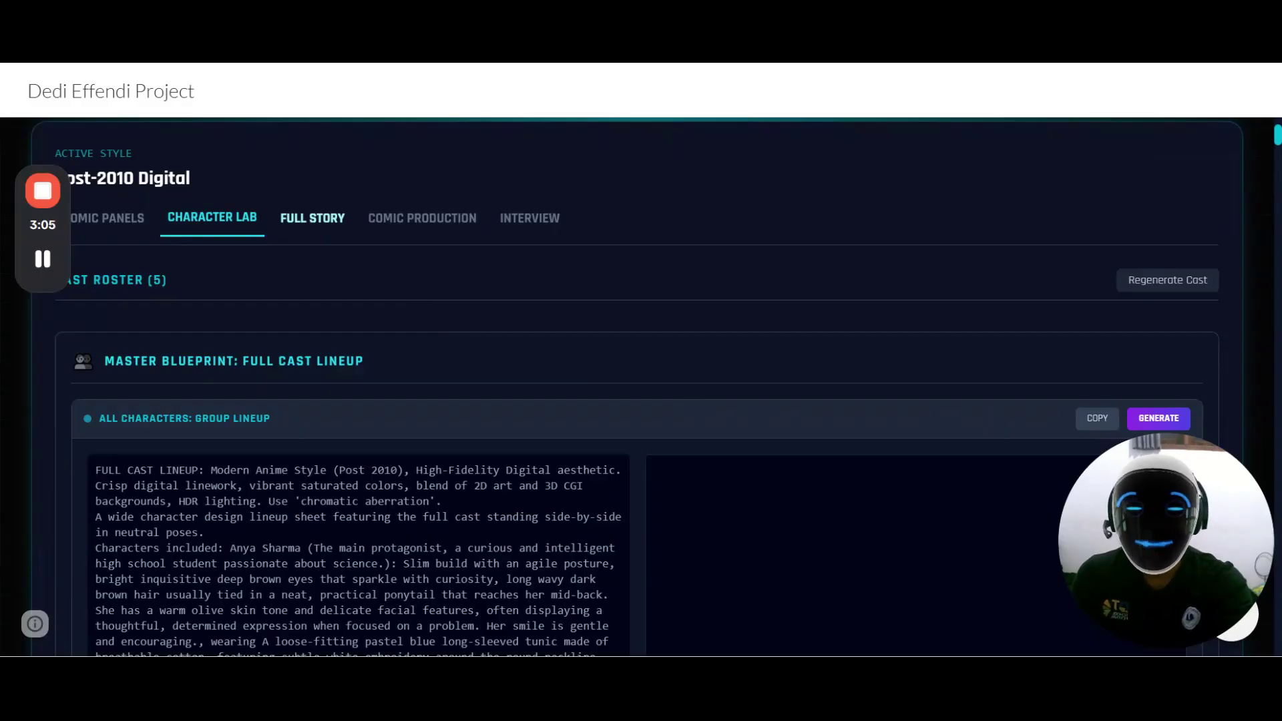
Open the Full Story workspace and generate the comic's story with Gemini
click(313, 225)
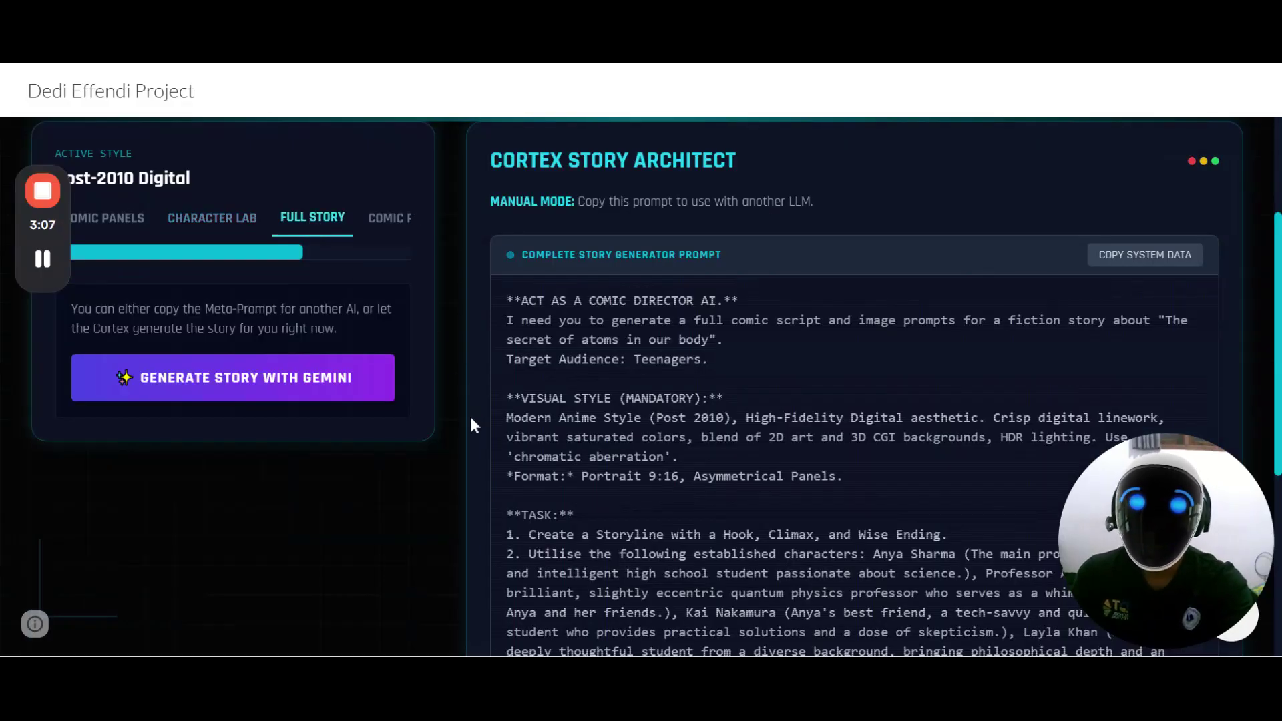
click(232, 396)
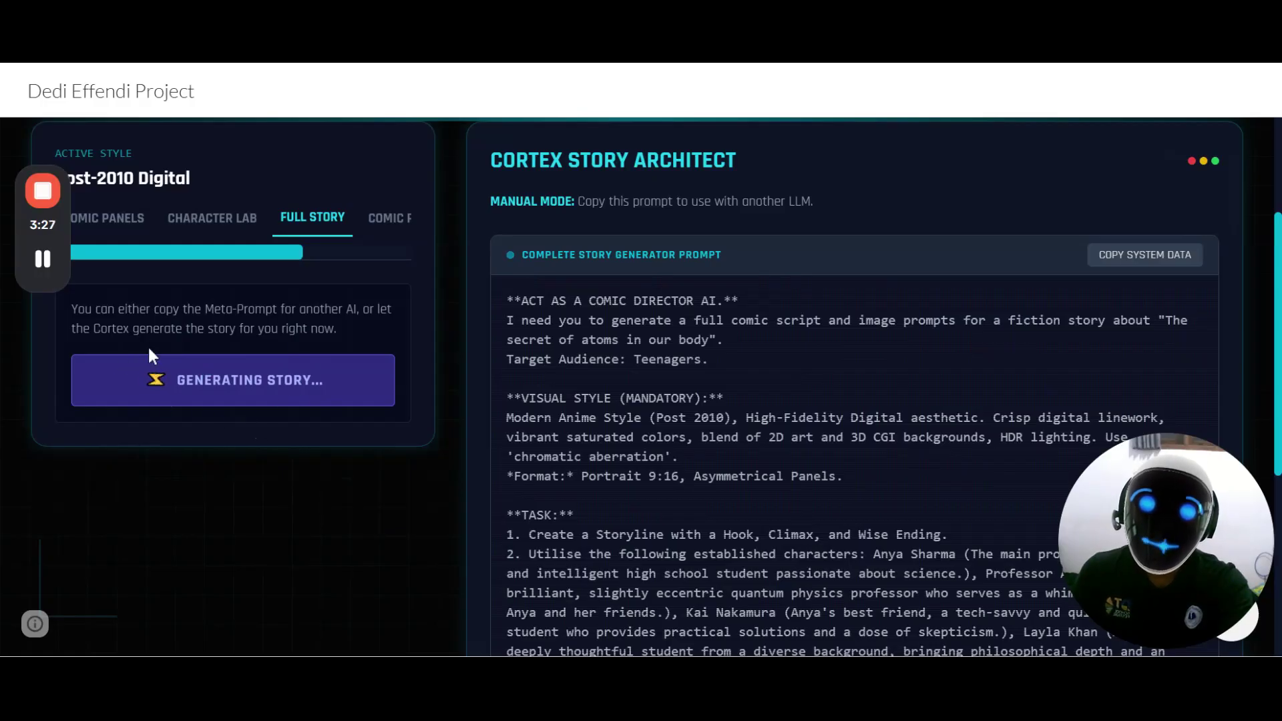
mouse_move(42, 268)
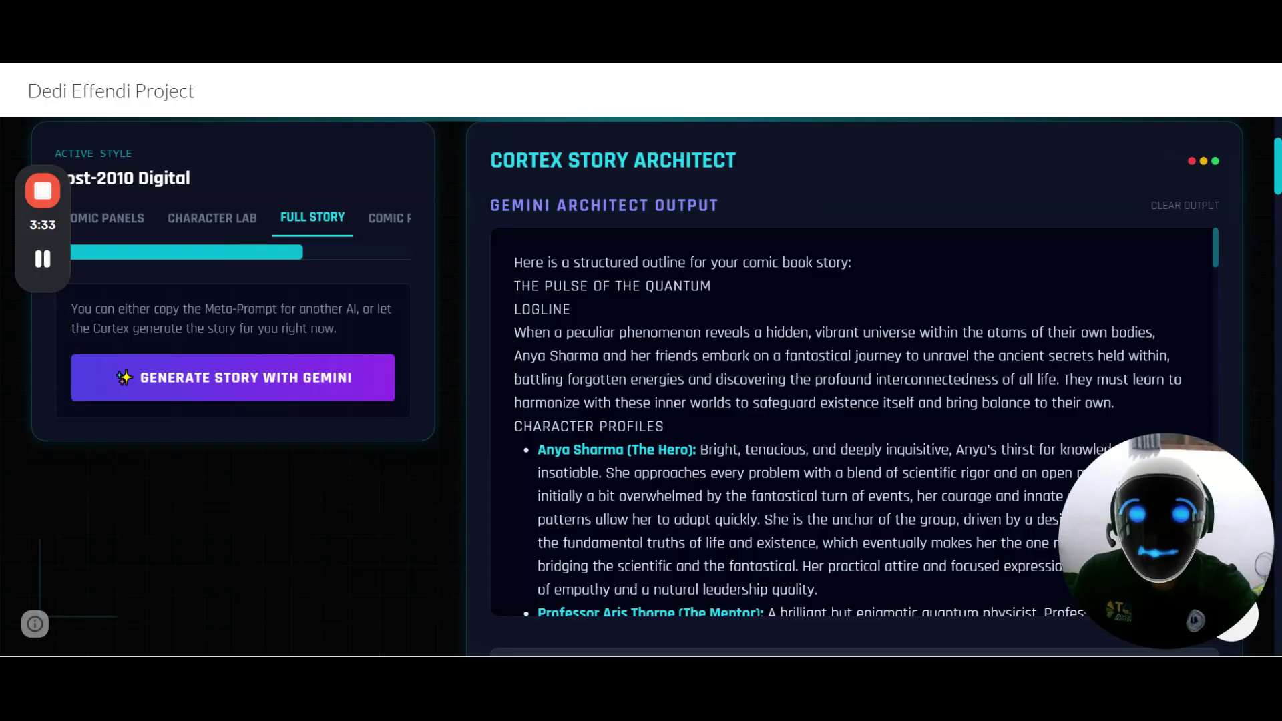
Read the title, logline and character profiles in the Gemini Architect output
drag(515, 285, 699, 286)
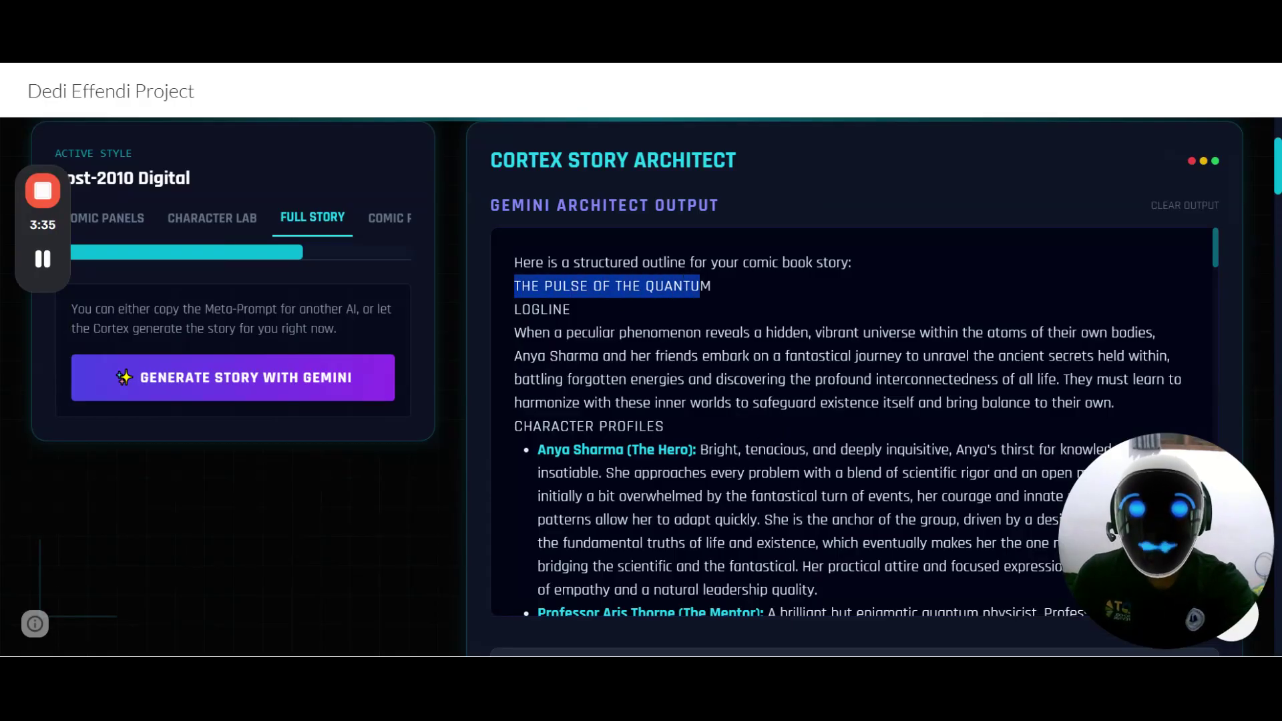
click(700, 287)
scroll(855, 421, down, 3)
scroll(855, 421, up, 3)
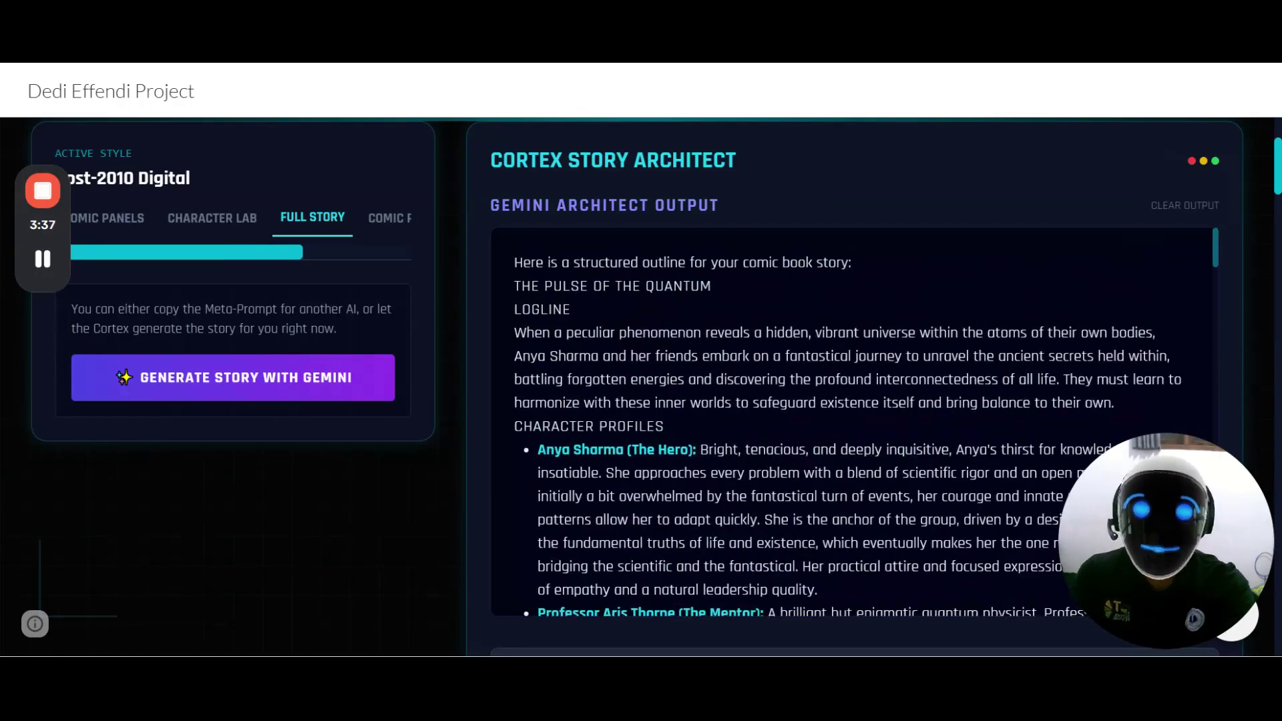
drag(522, 310, 769, 424)
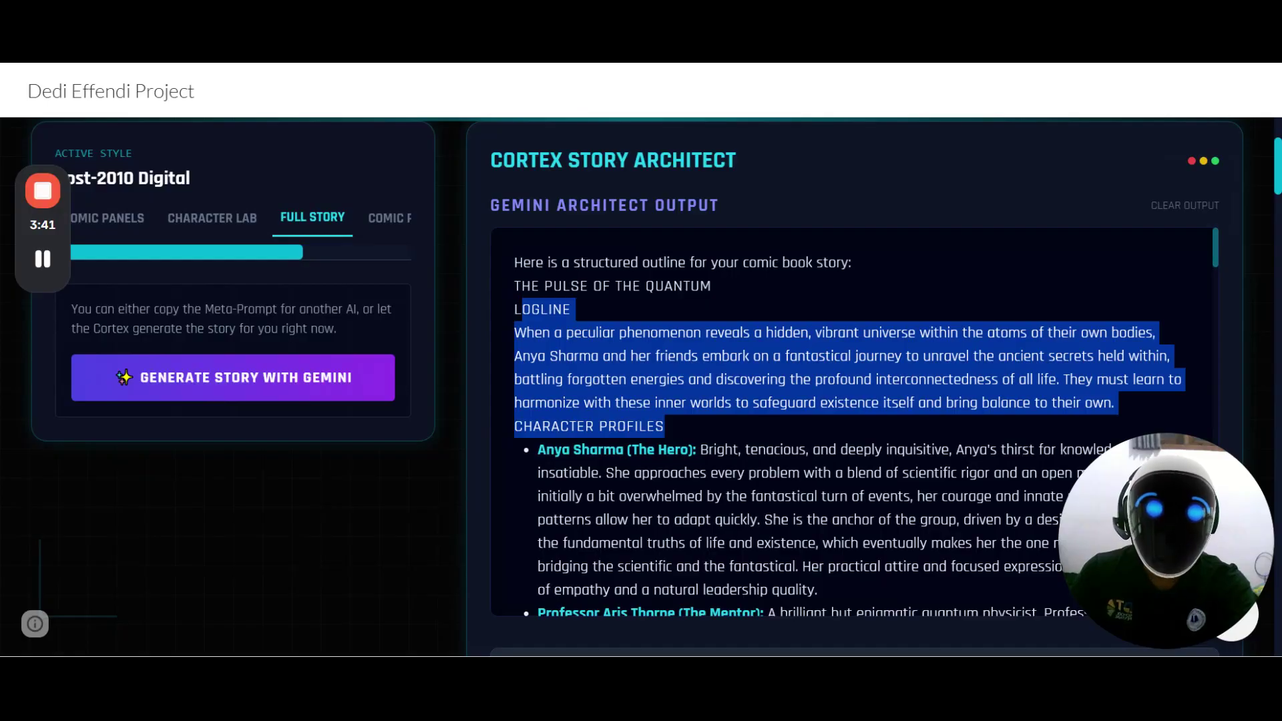
scroll(855, 421, down, 2)
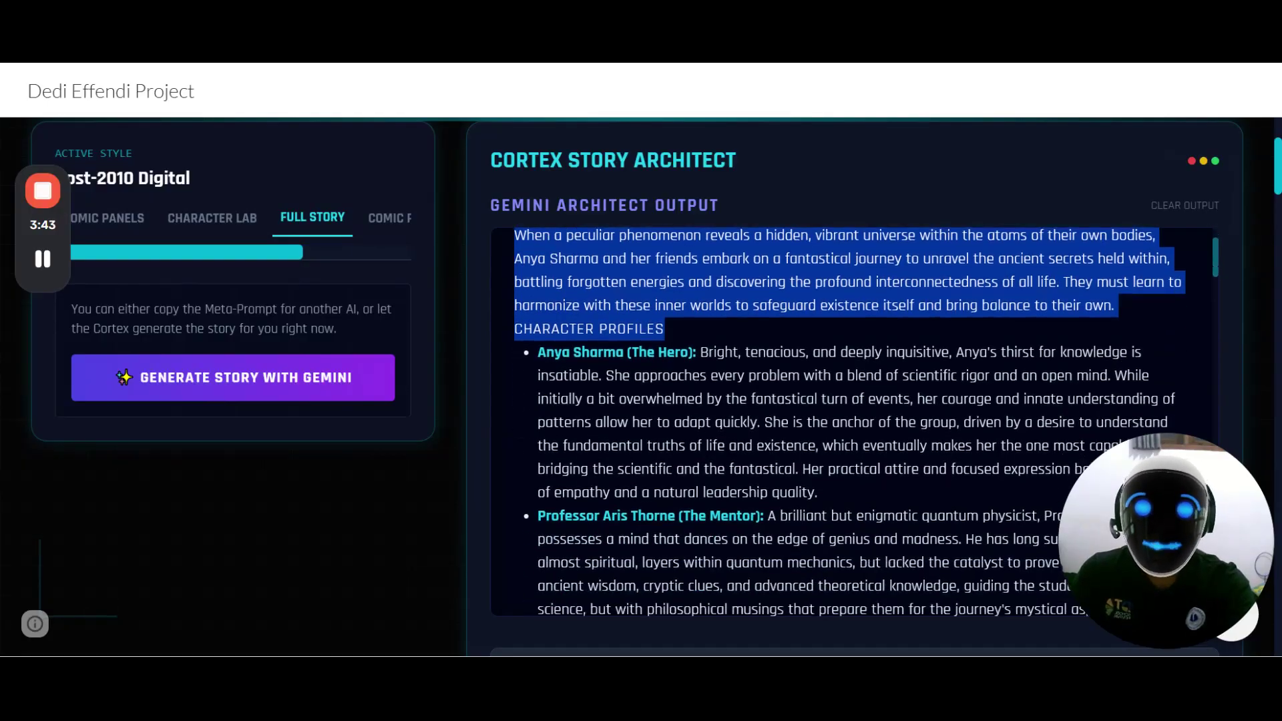
click(544, 331)
drag(544, 330, 653, 354)
scroll(653, 353, down, 4)
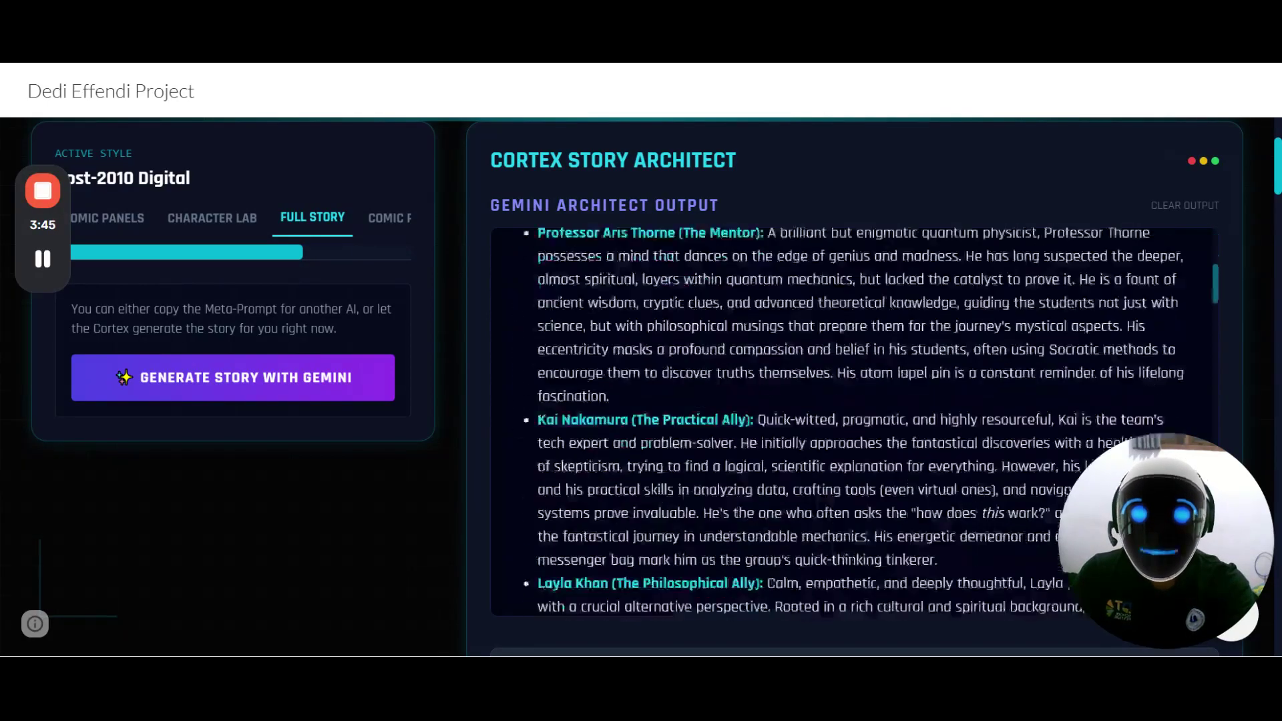
scroll(649, 441, down, 2)
scroll(649, 441, up, 3)
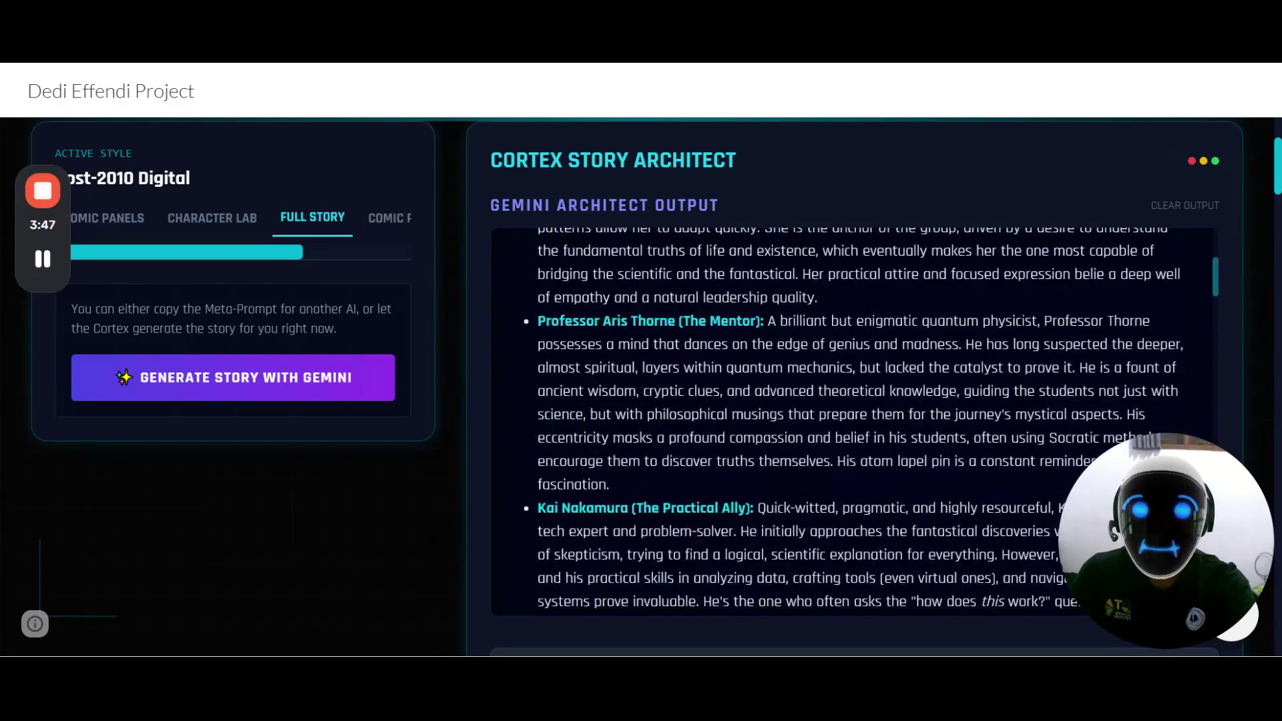
scroll(668, 463, down, 3)
scroll(771, 451, down, 7)
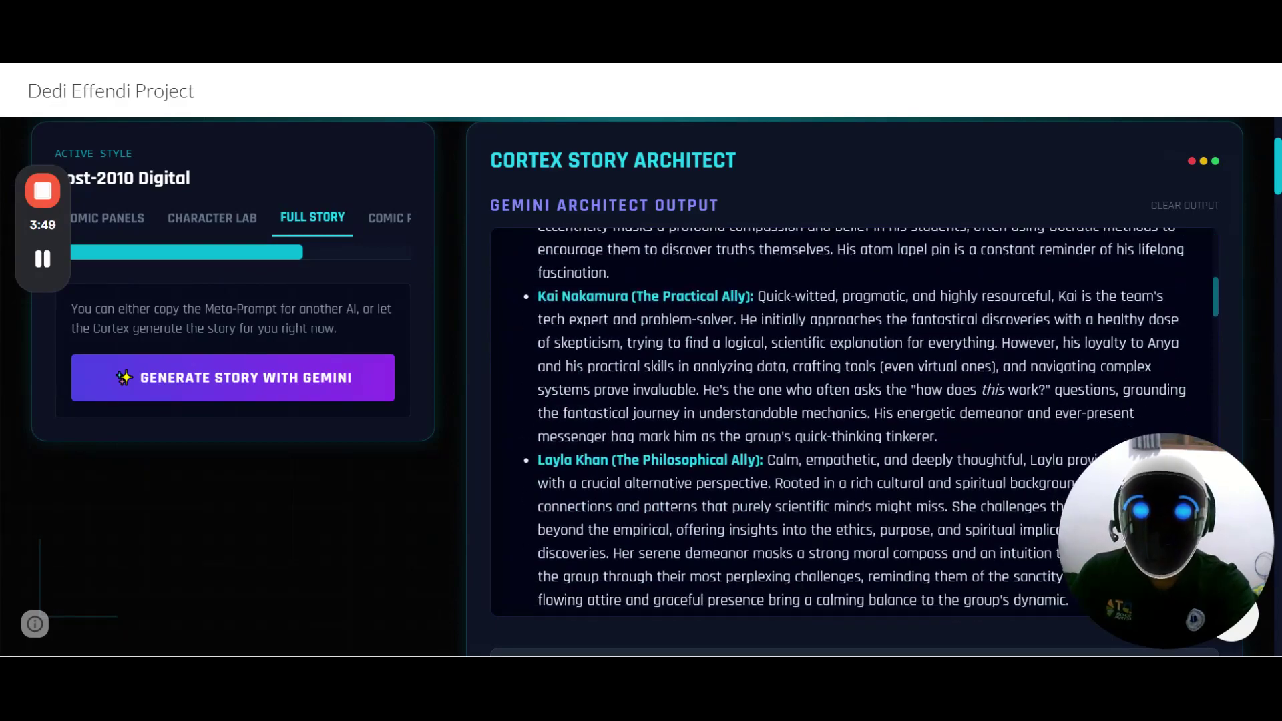
Read through the story's plot outline and the five key visual scenes
scroll(854, 421, down, 4)
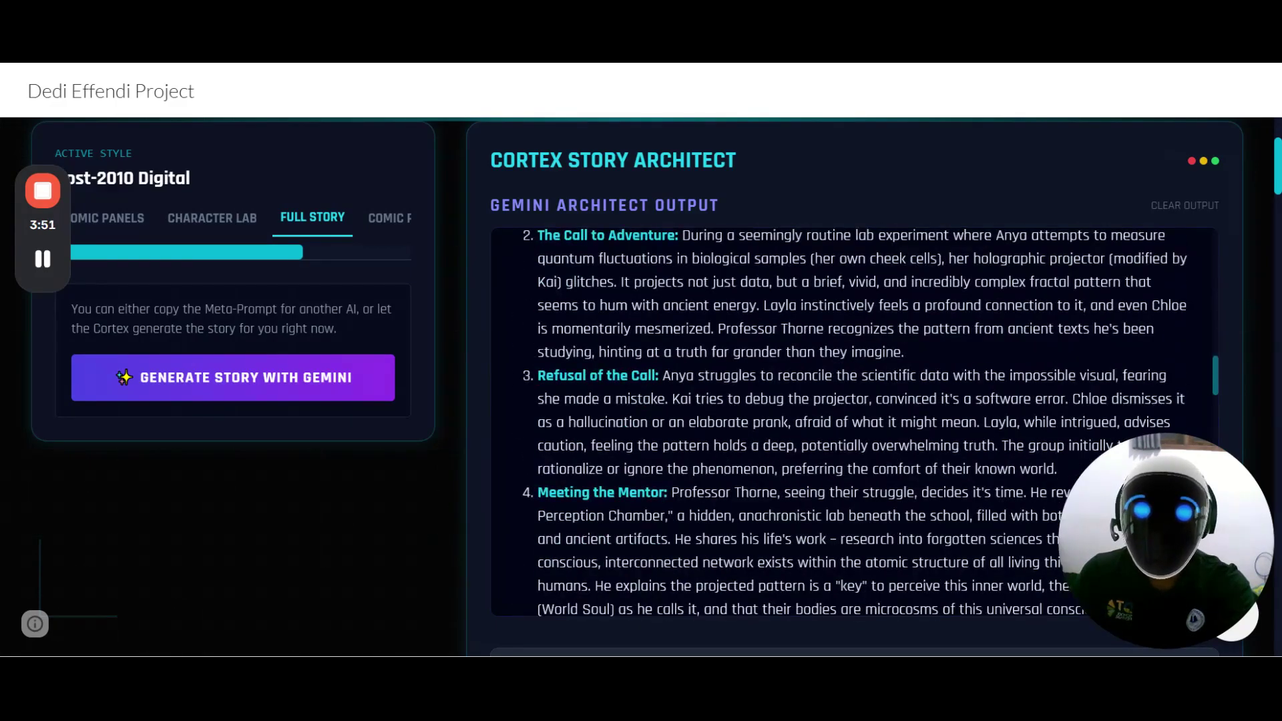
scroll(855, 420, down, 2)
scroll(876, 446, down, 3)
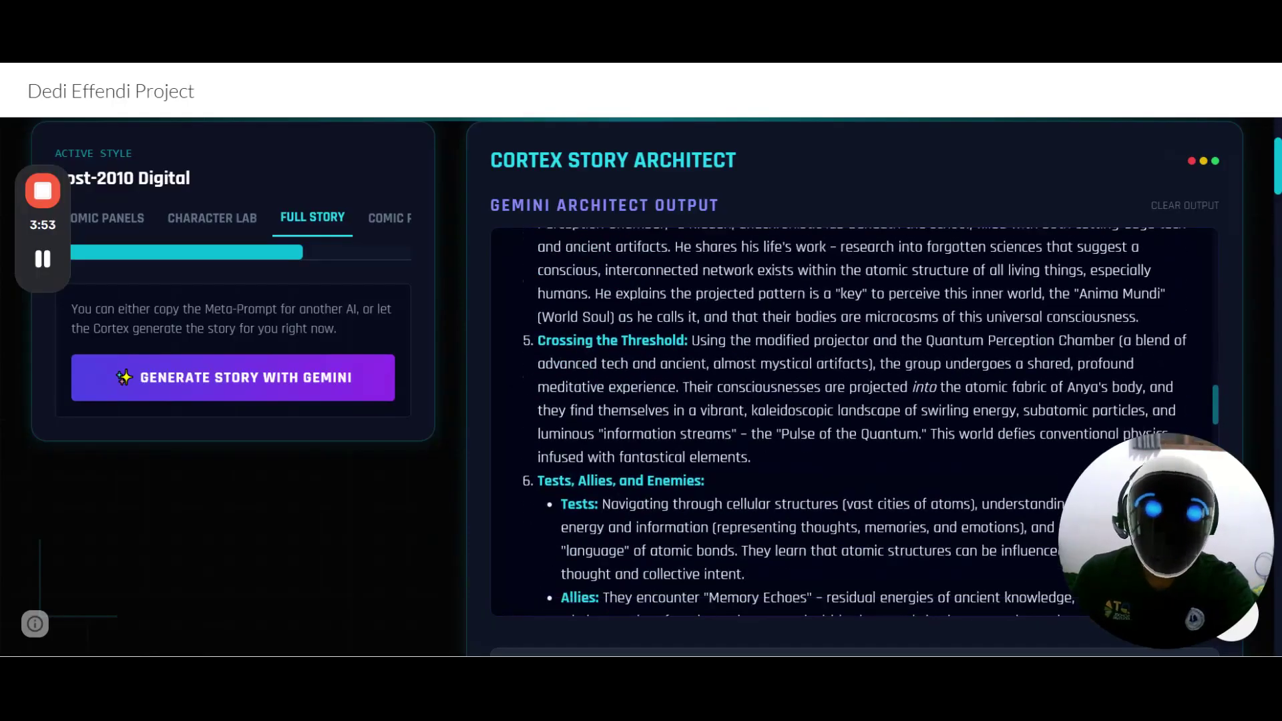
scroll(877, 449, down, 3)
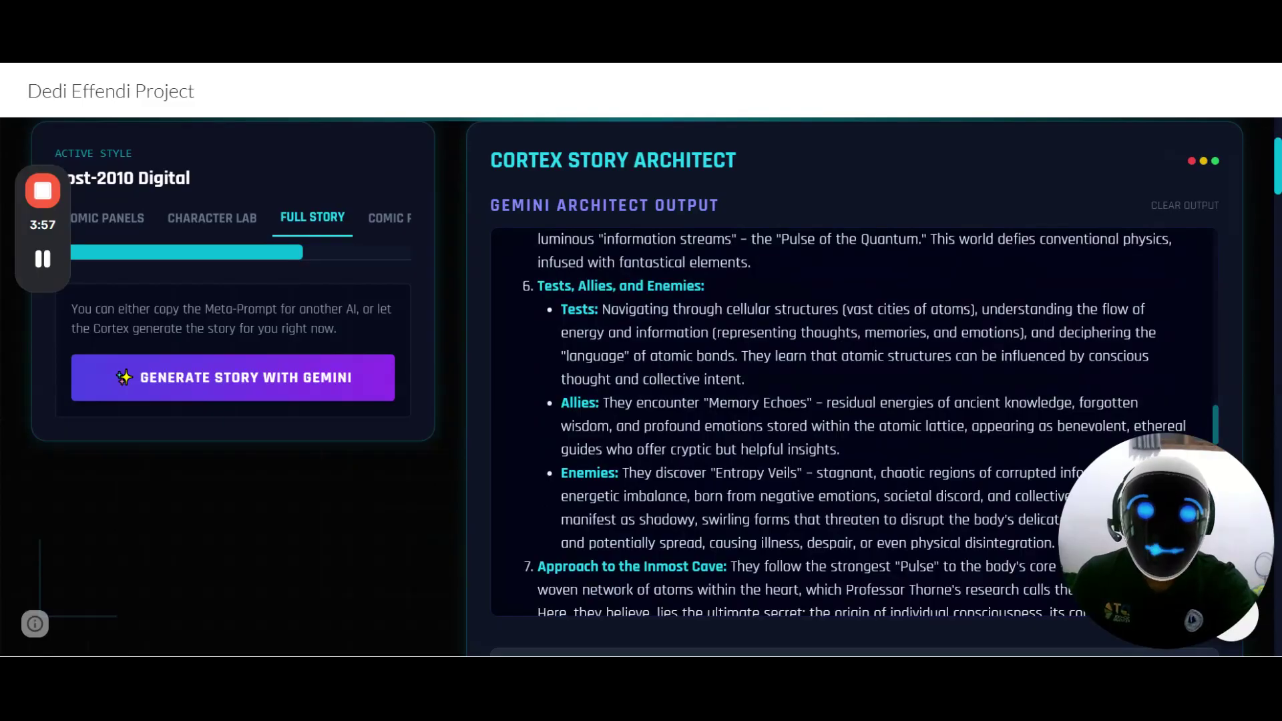
scroll(877, 449, down, 10)
scroll(877, 449, down, 15)
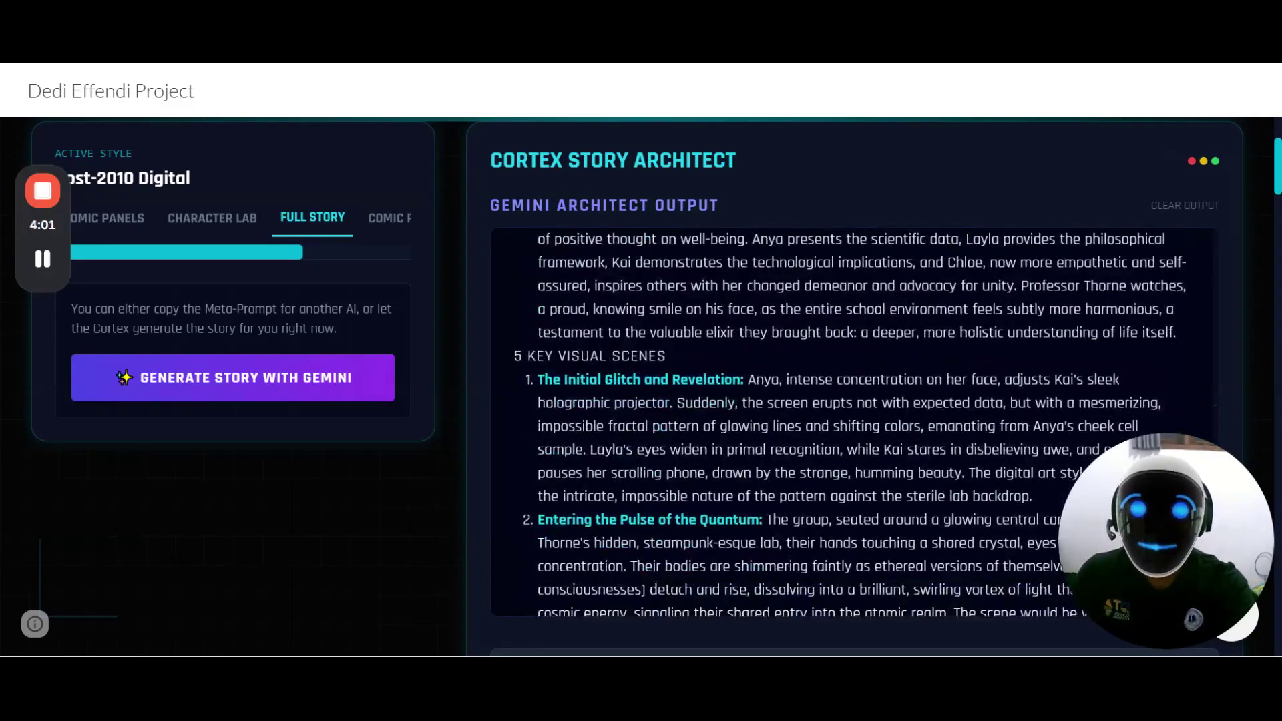
scroll(877, 448, down, 8)
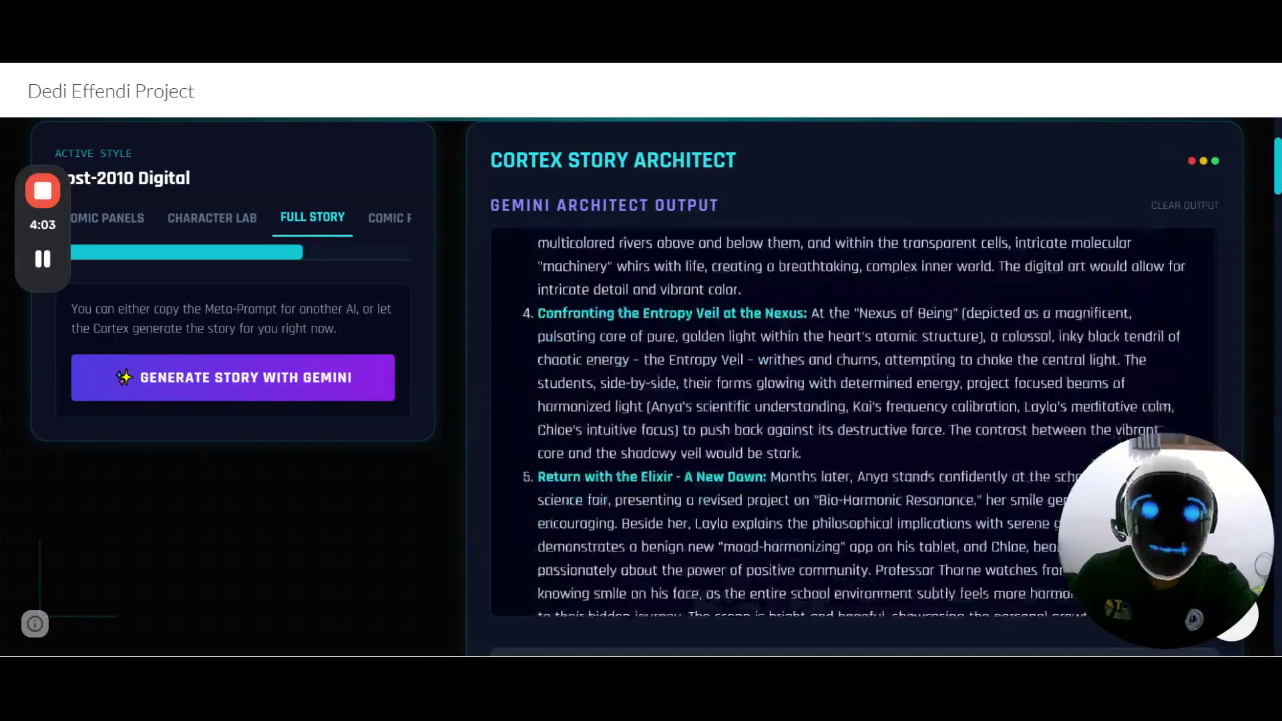
scroll(855, 422, down, 1)
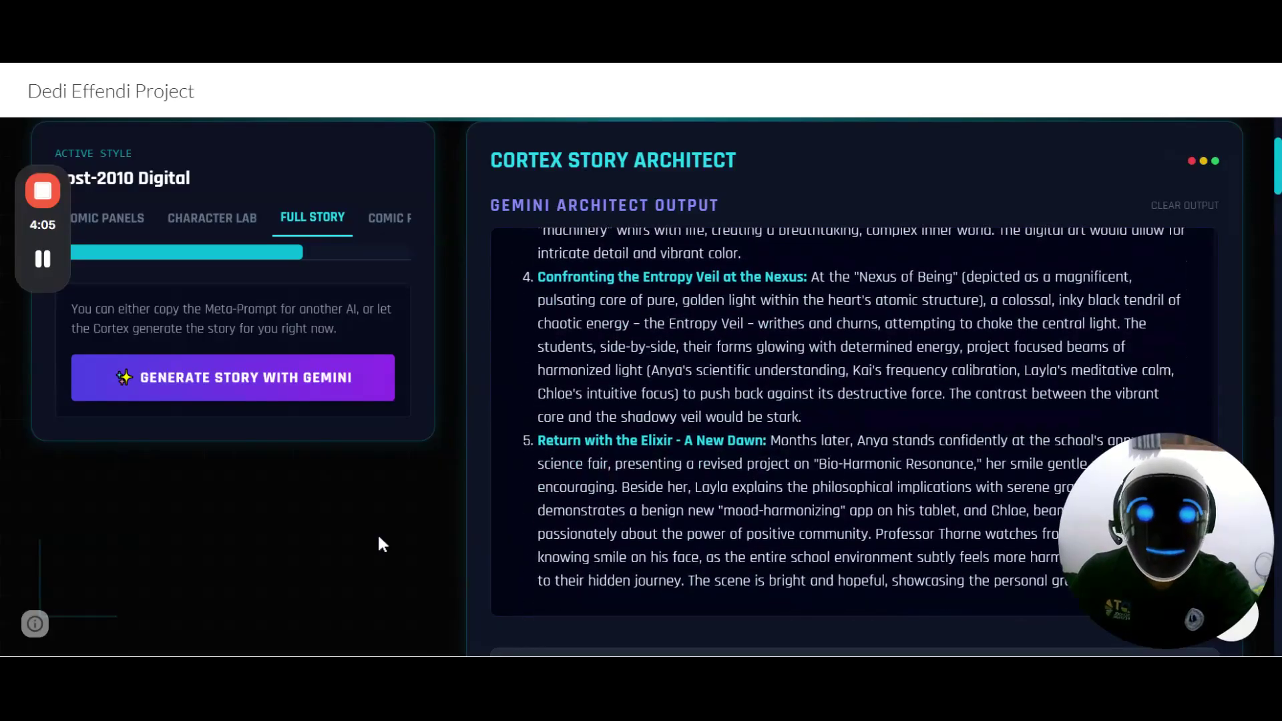
Look over the story's raw markdown data and generate the full comic script of 50-100 panels
scroll(391, 533, down, 1)
scroll(390, 534, down, 8)
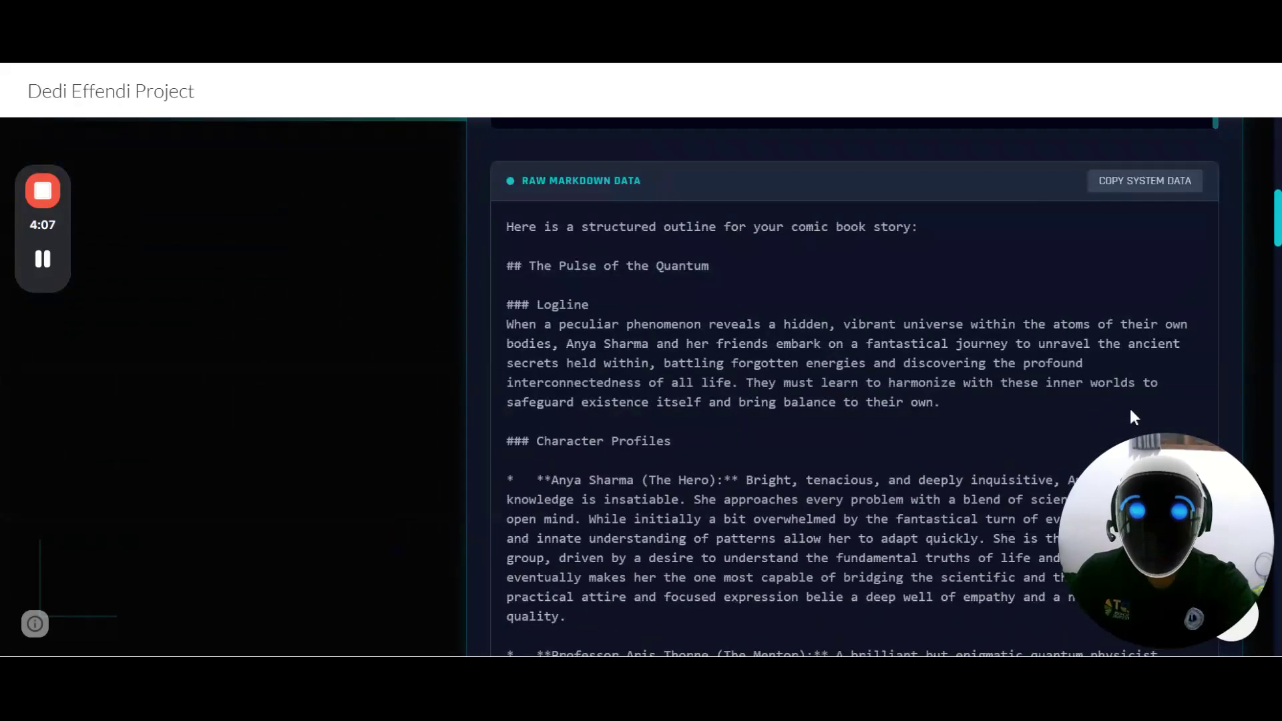
scroll(284, 458, down, 15)
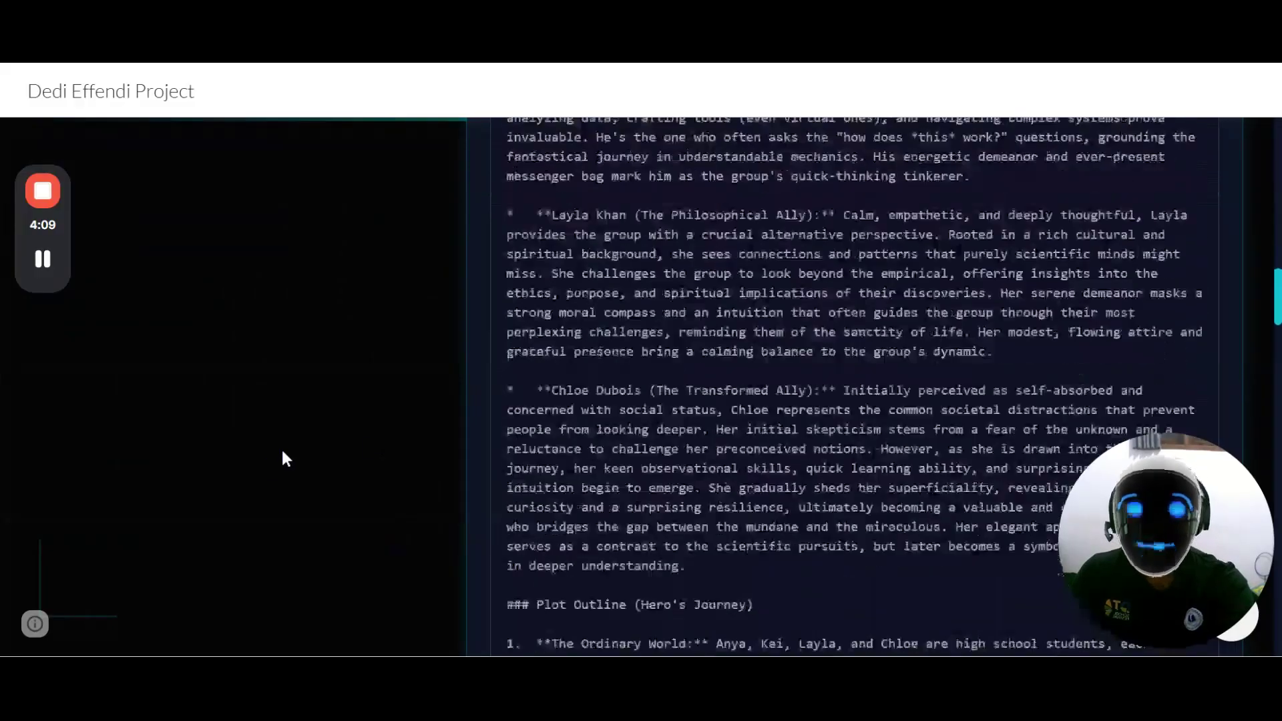
scroll(283, 454, down, 20)
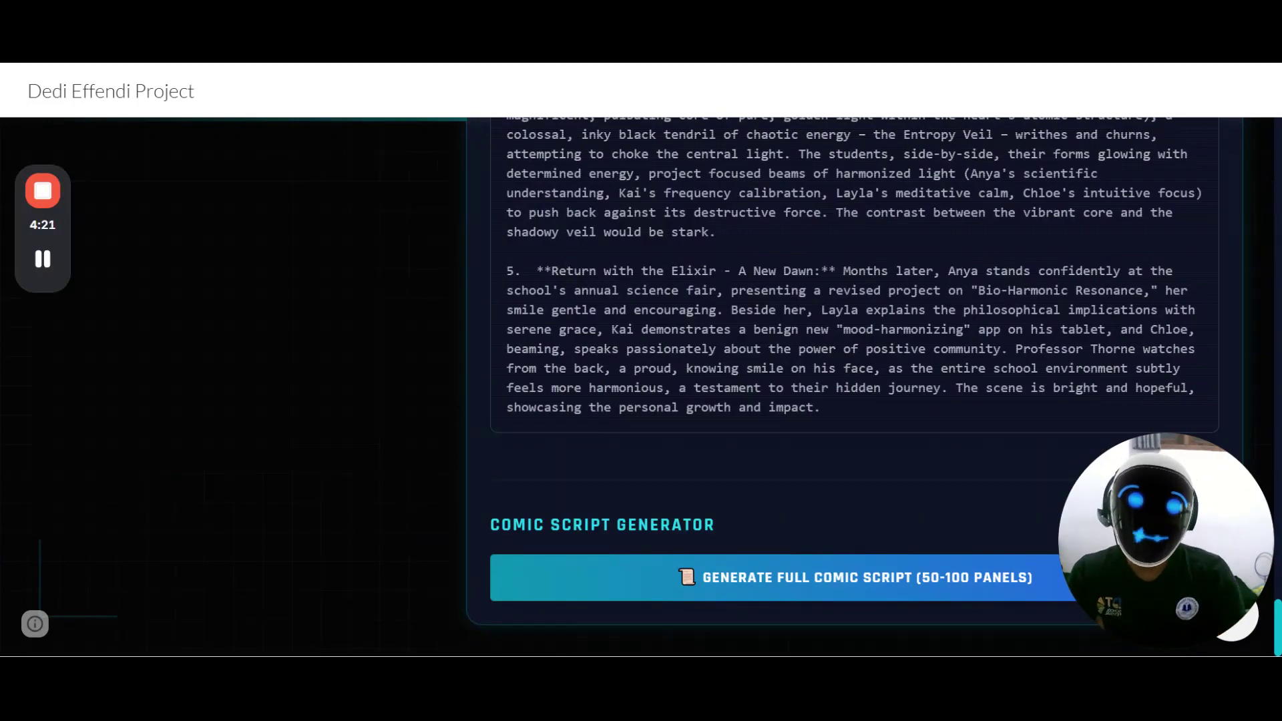
click(879, 585)
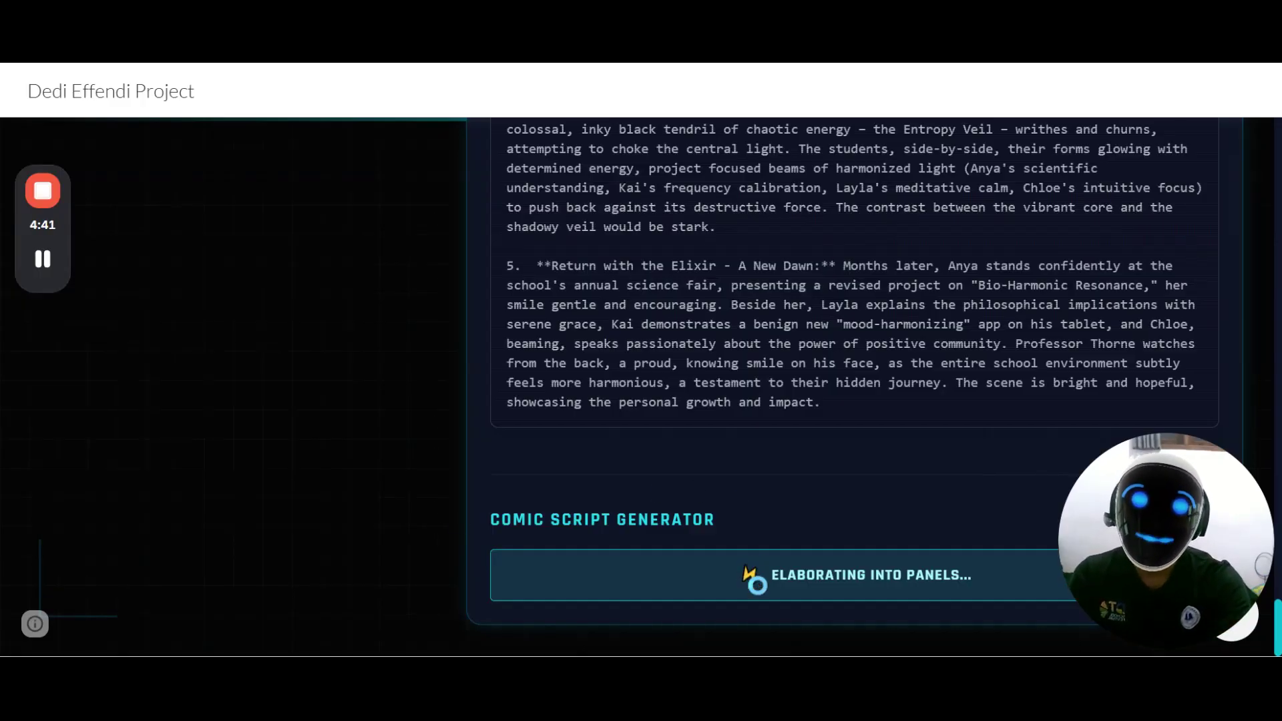
mouse_move(45, 273)
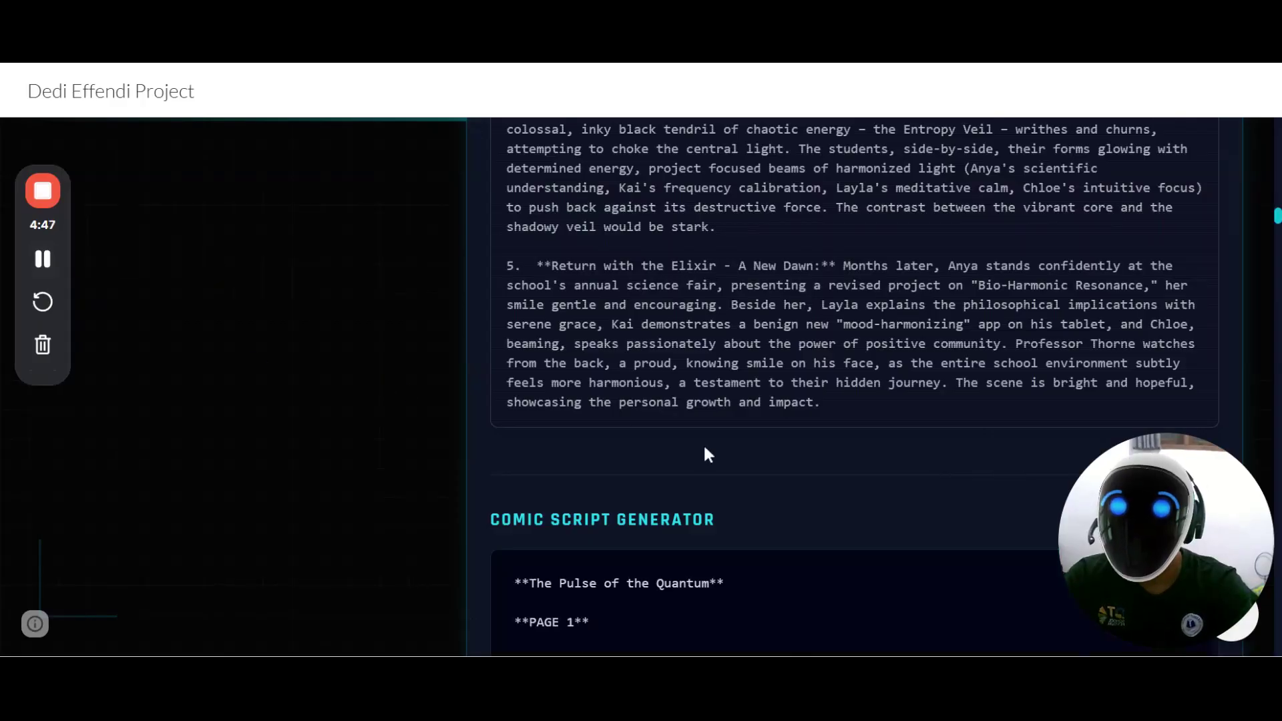
Read through the generated comic script's page and panel descriptions and dialogue in the Comic Script Generator
scroll(703, 443, down, 4)
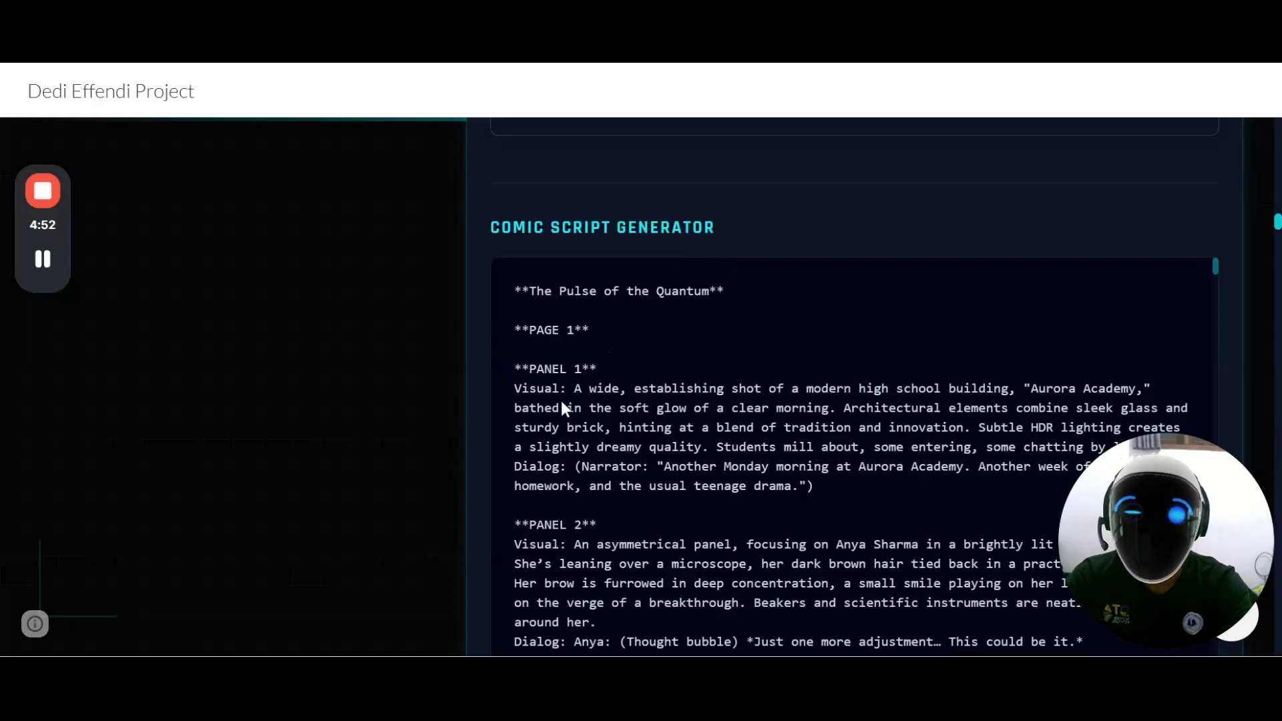
scroll(630, 413, down, 4)
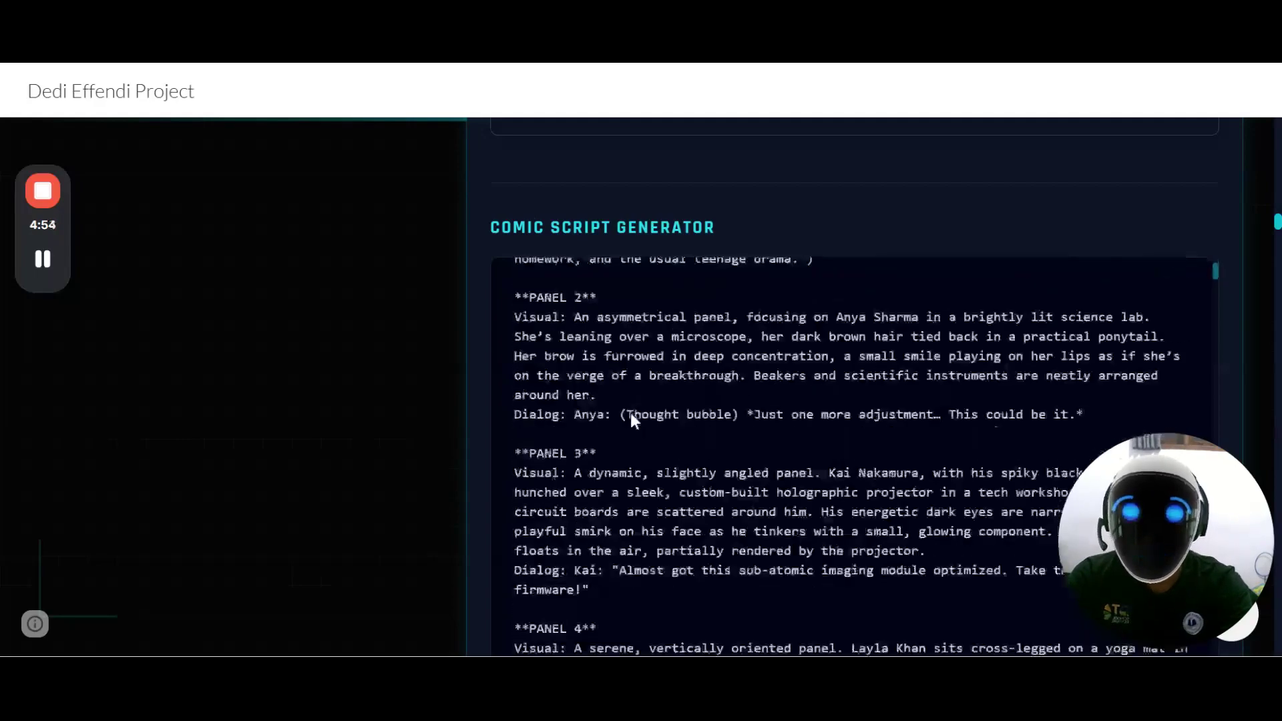
scroll(630, 414, down, 12)
scroll(631, 414, up, 5)
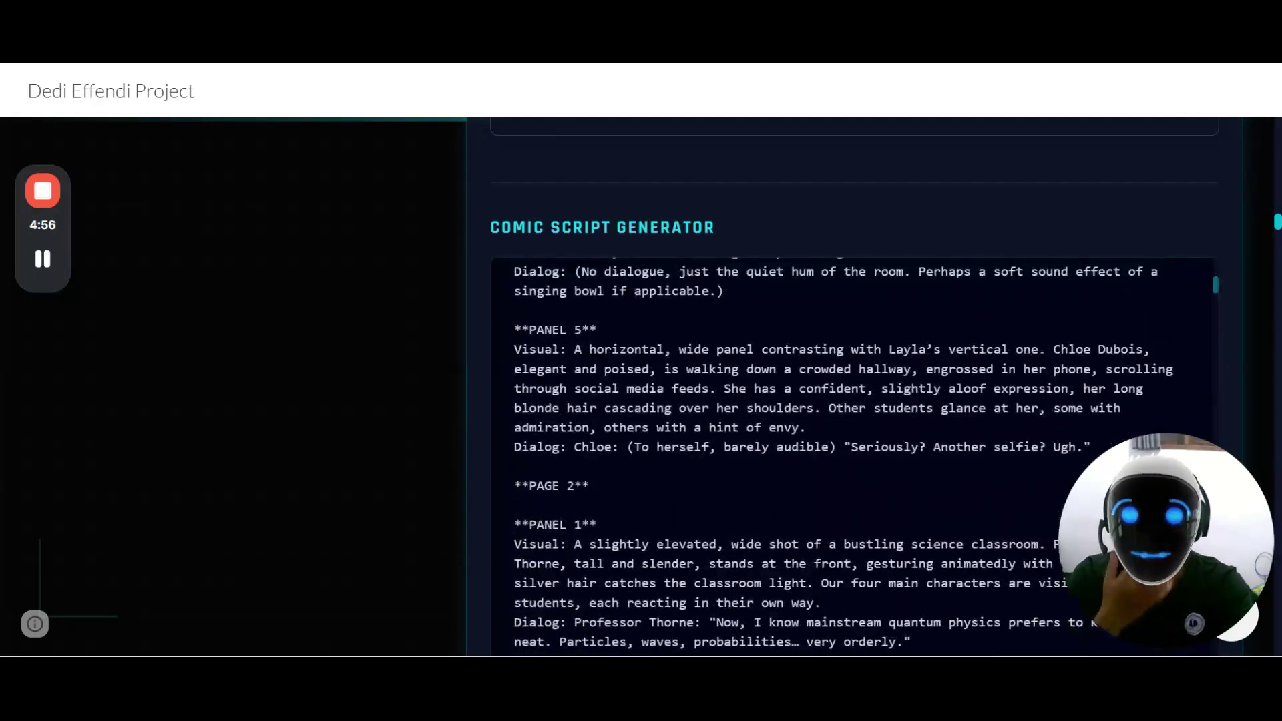
scroll(698, 494, down, 12)
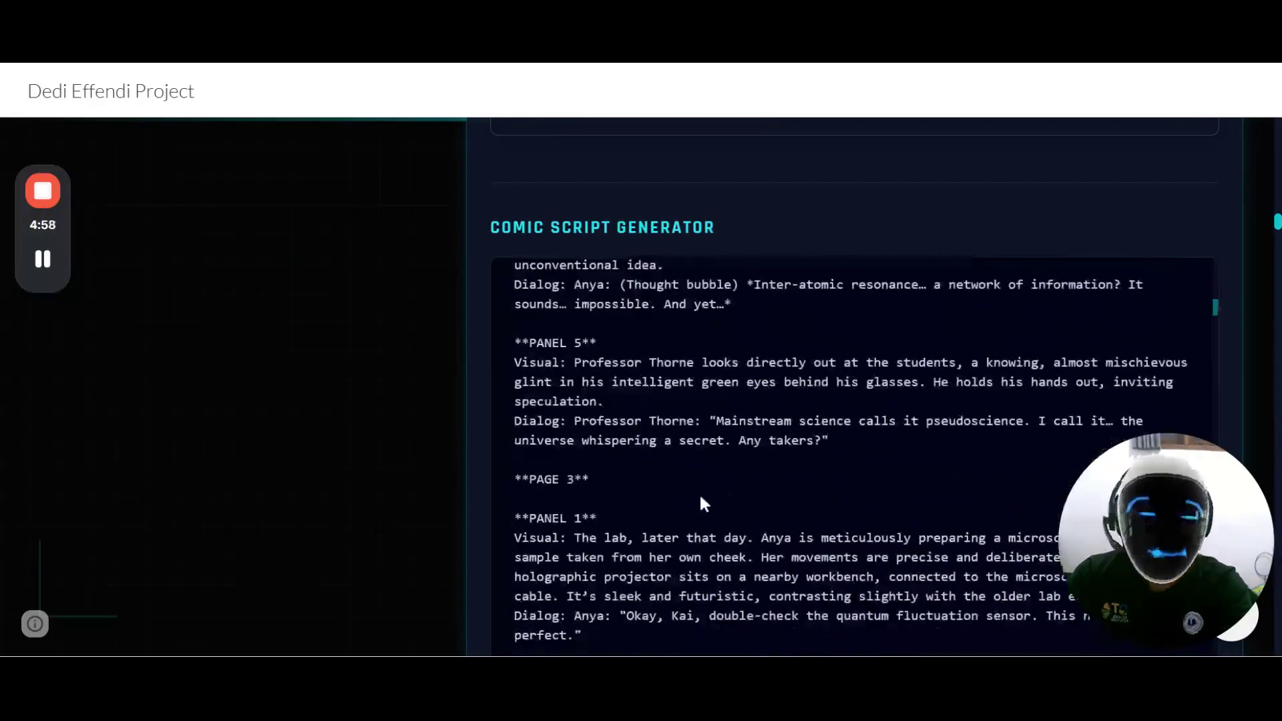
scroll(1013, 368, down, 15)
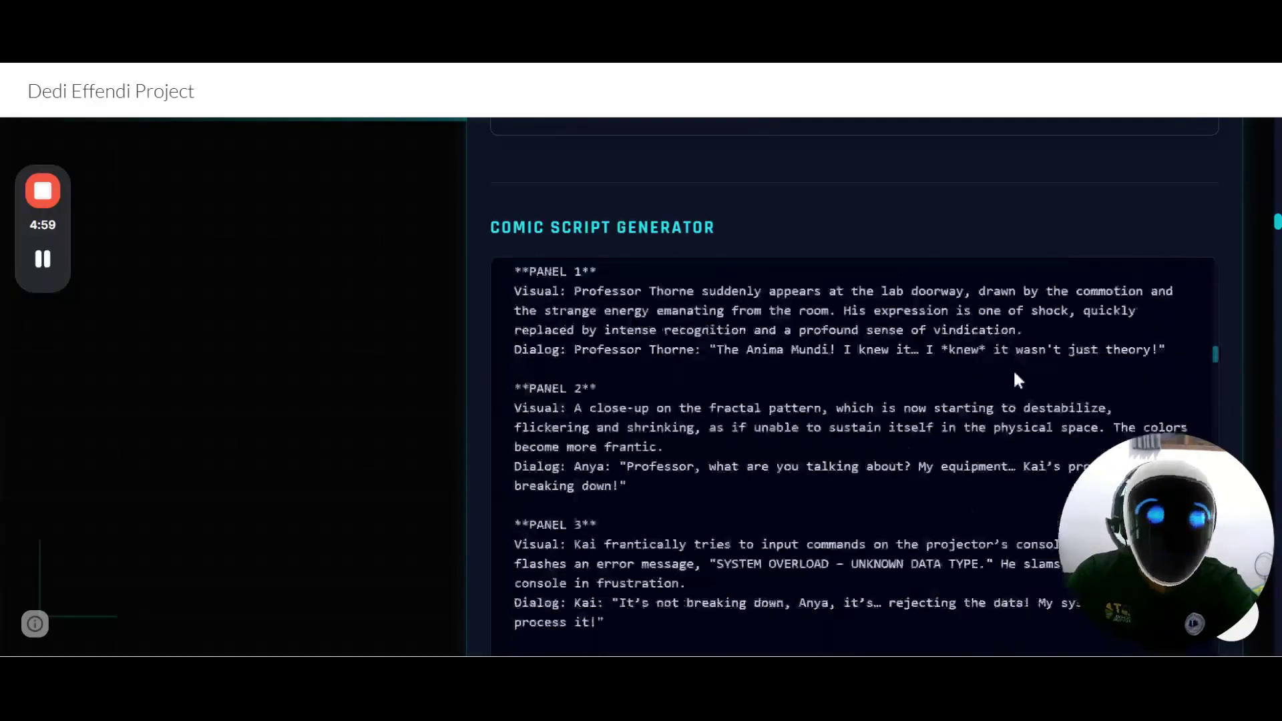
scroll(892, 406, down, 12)
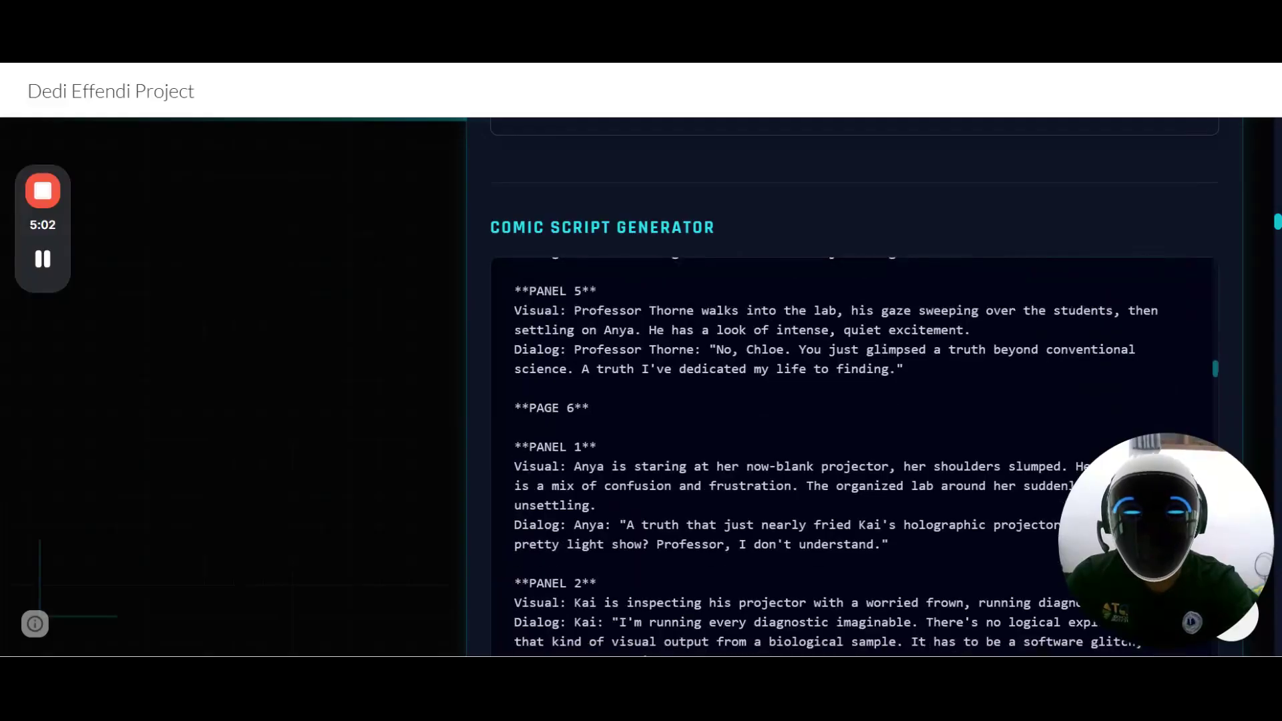
scroll(892, 408, down, 5)
Open the Comic Production workspace and browse the comic's page list from Page 1 to Page 29
scroll(333, 414, up, 20)
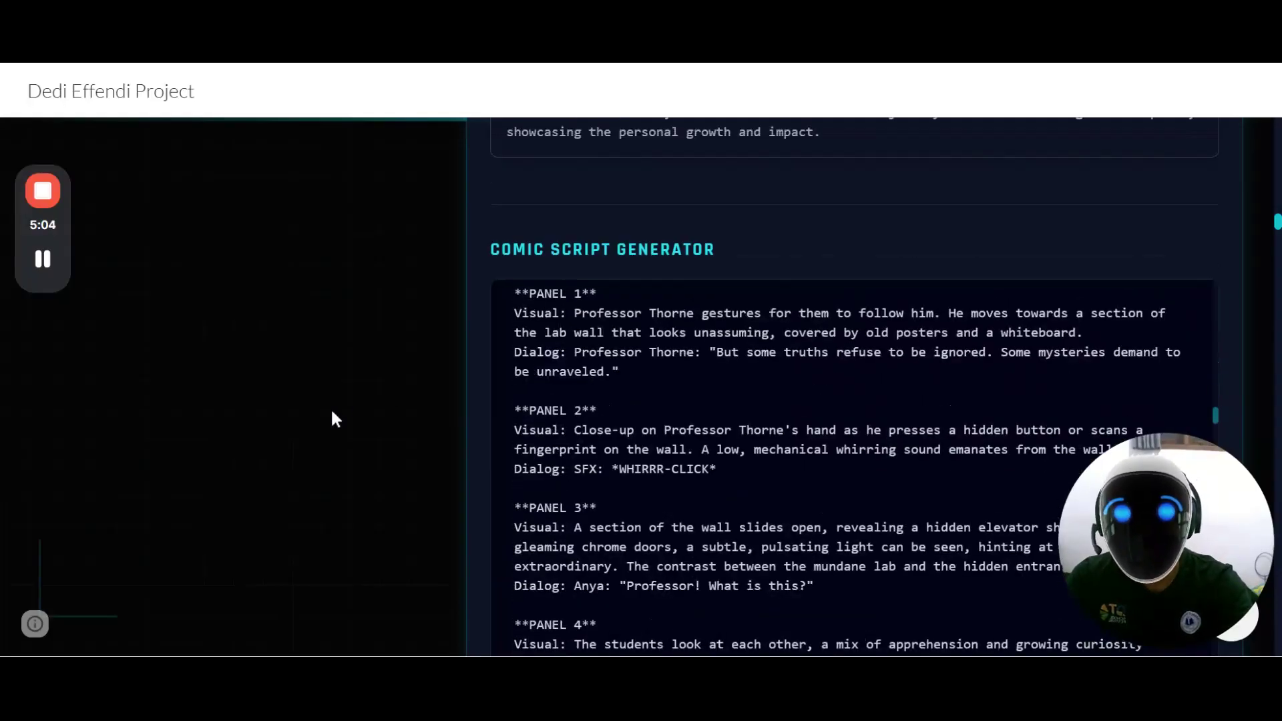
scroll(333, 415, up, 20)
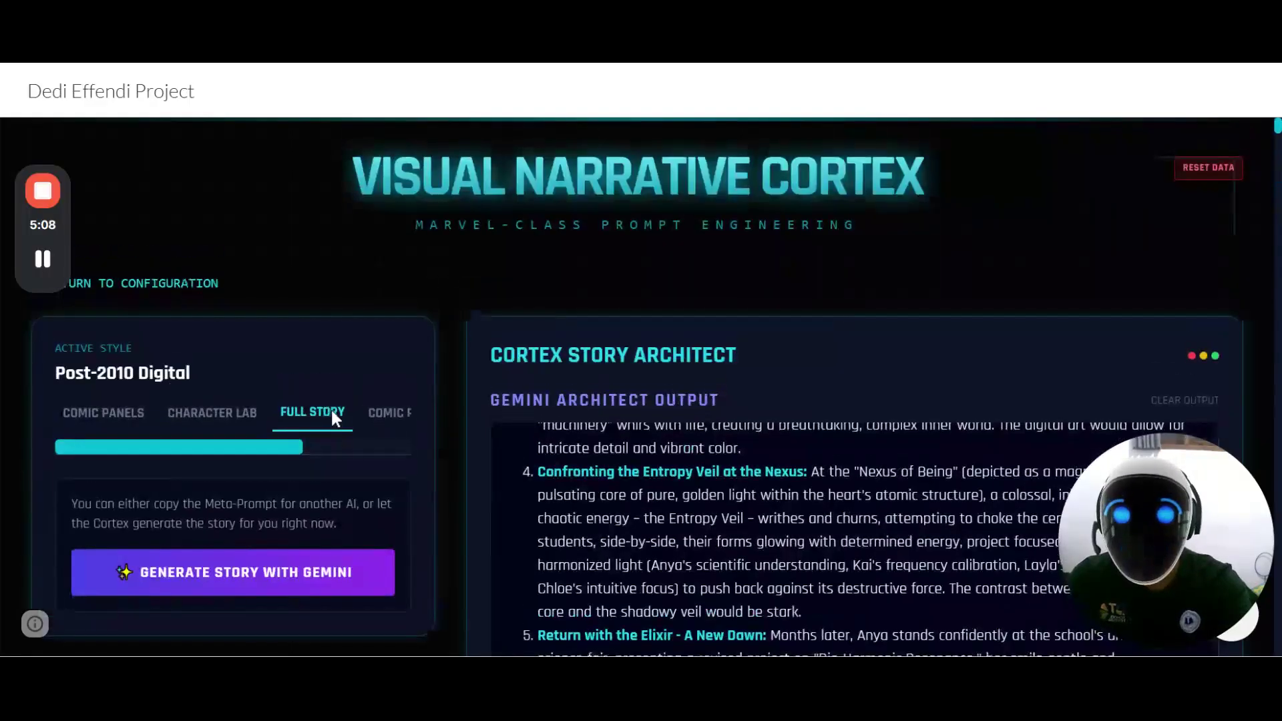
drag(259, 447, 365, 447)
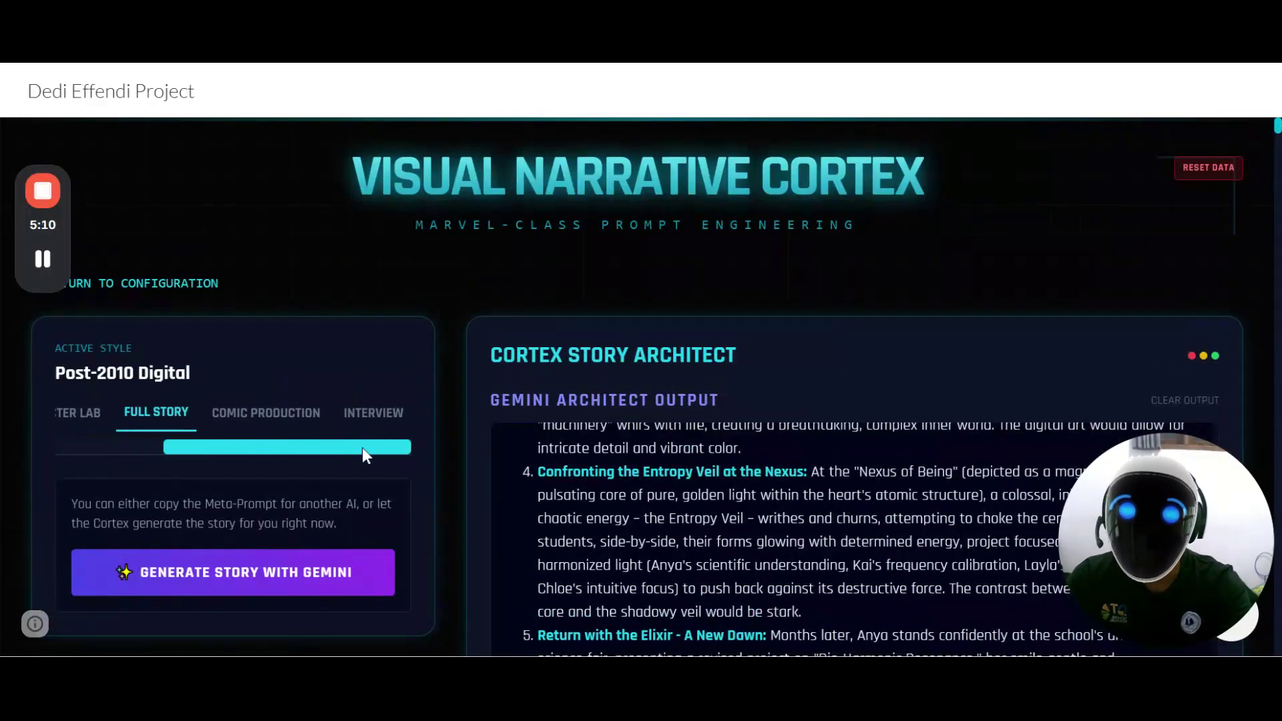
click(274, 428)
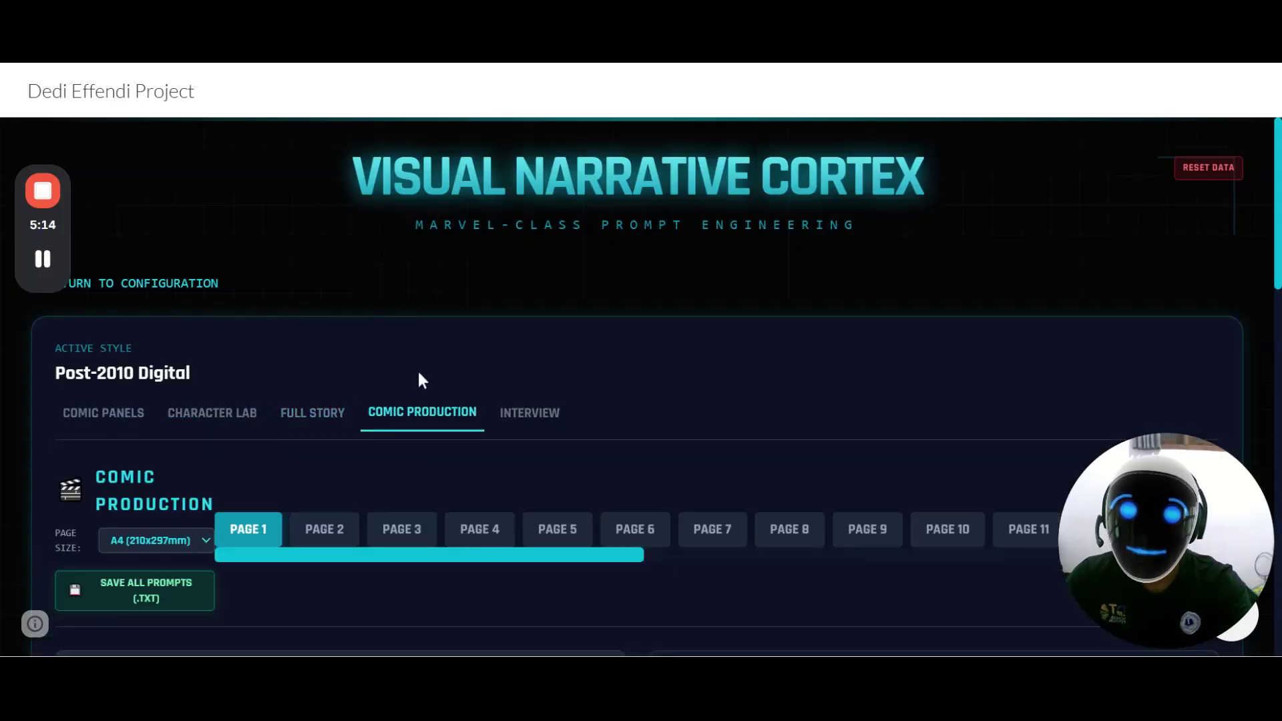
scroll(468, 374, down, 4)
scroll(215, 355, up, 2)
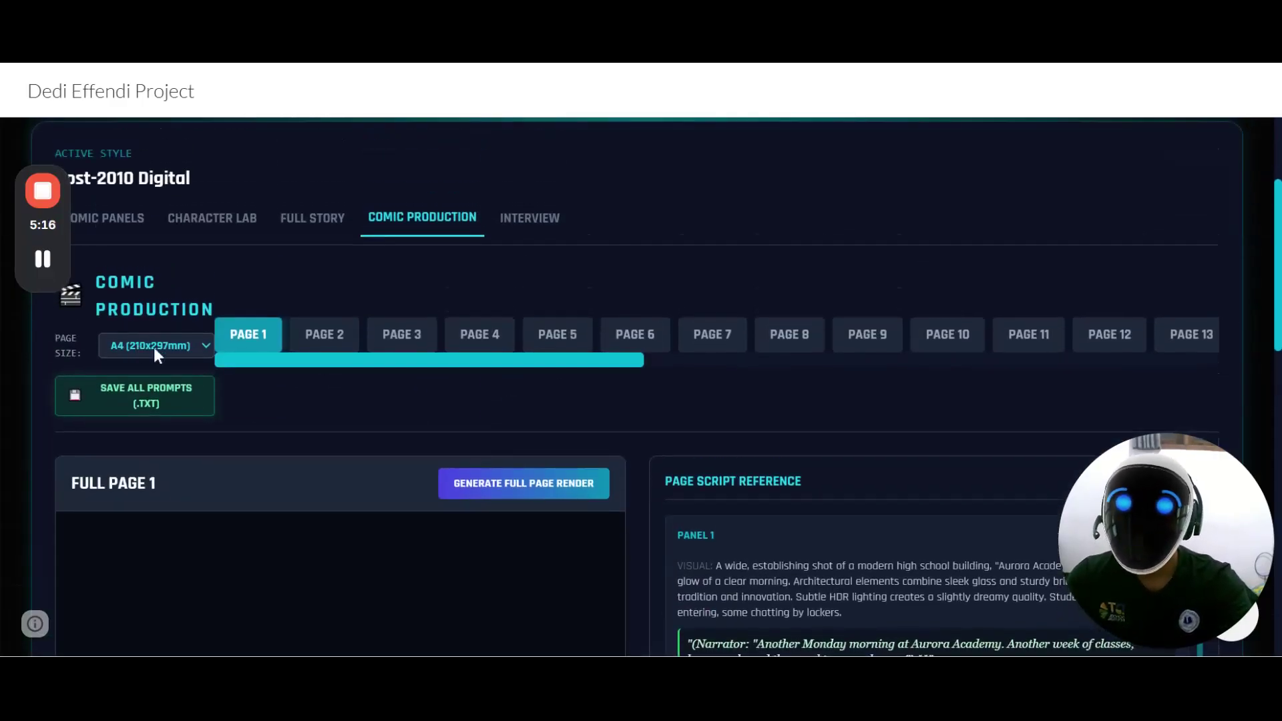
drag(258, 364, 895, 382)
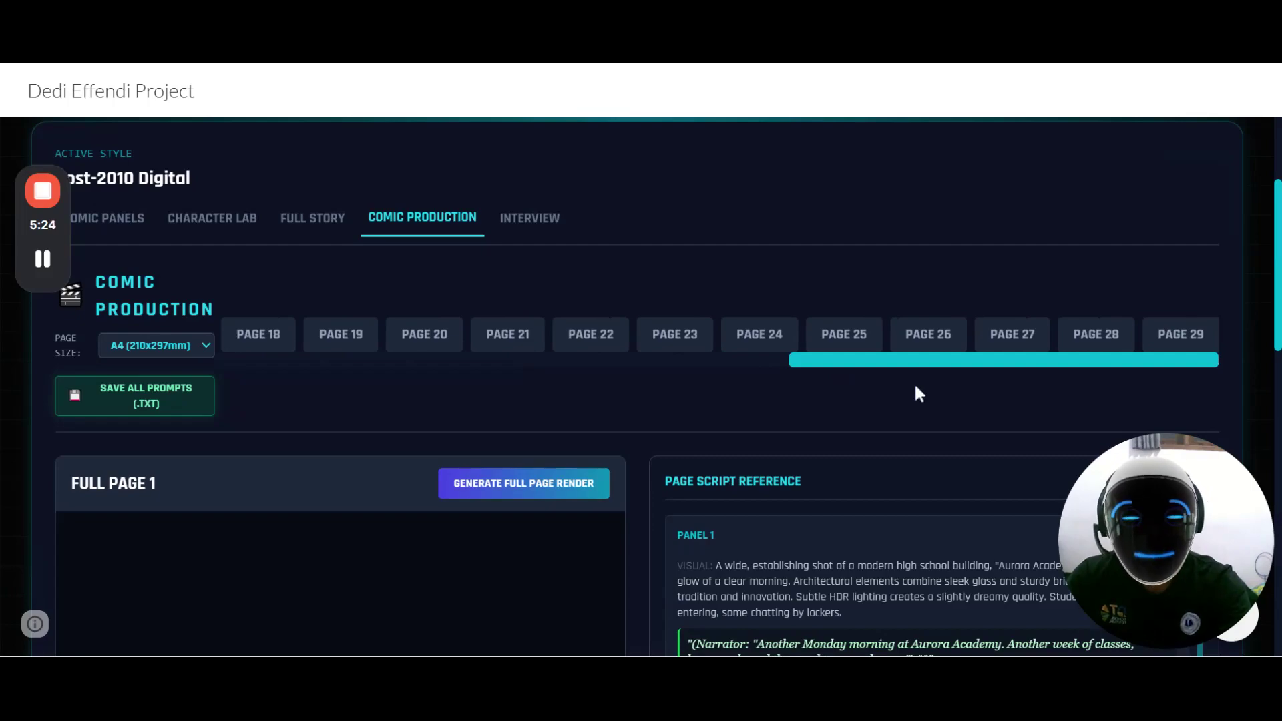
drag(1195, 359, 635, 378)
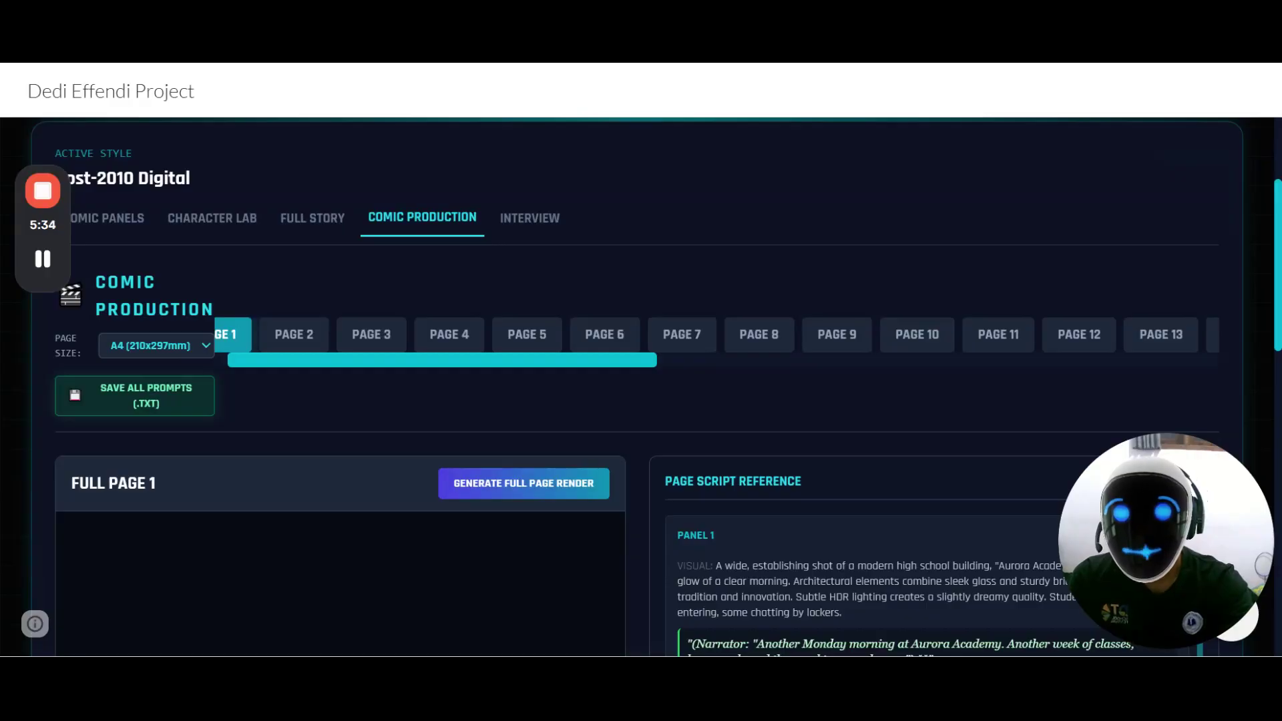
drag(592, 363, 471, 403)
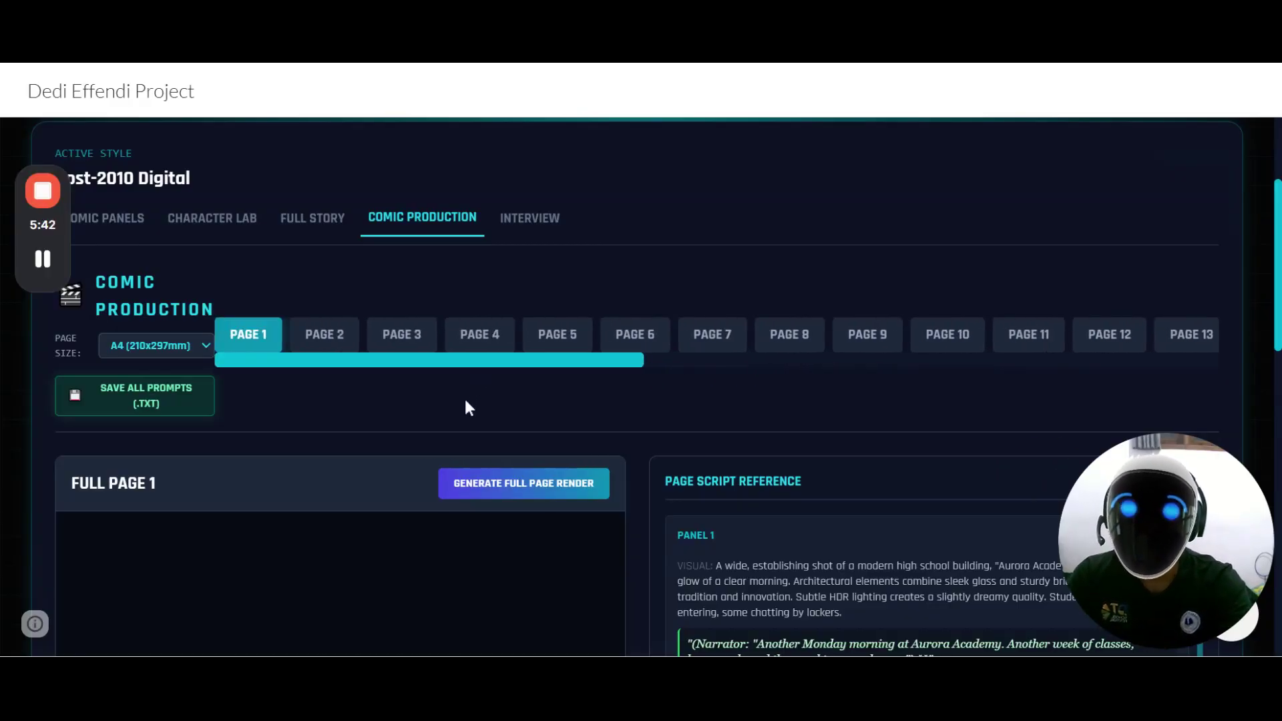
Try to generate the full page render of Page 1 at the A4 (210x297mm) page size
scroll(286, 438, down, 4)
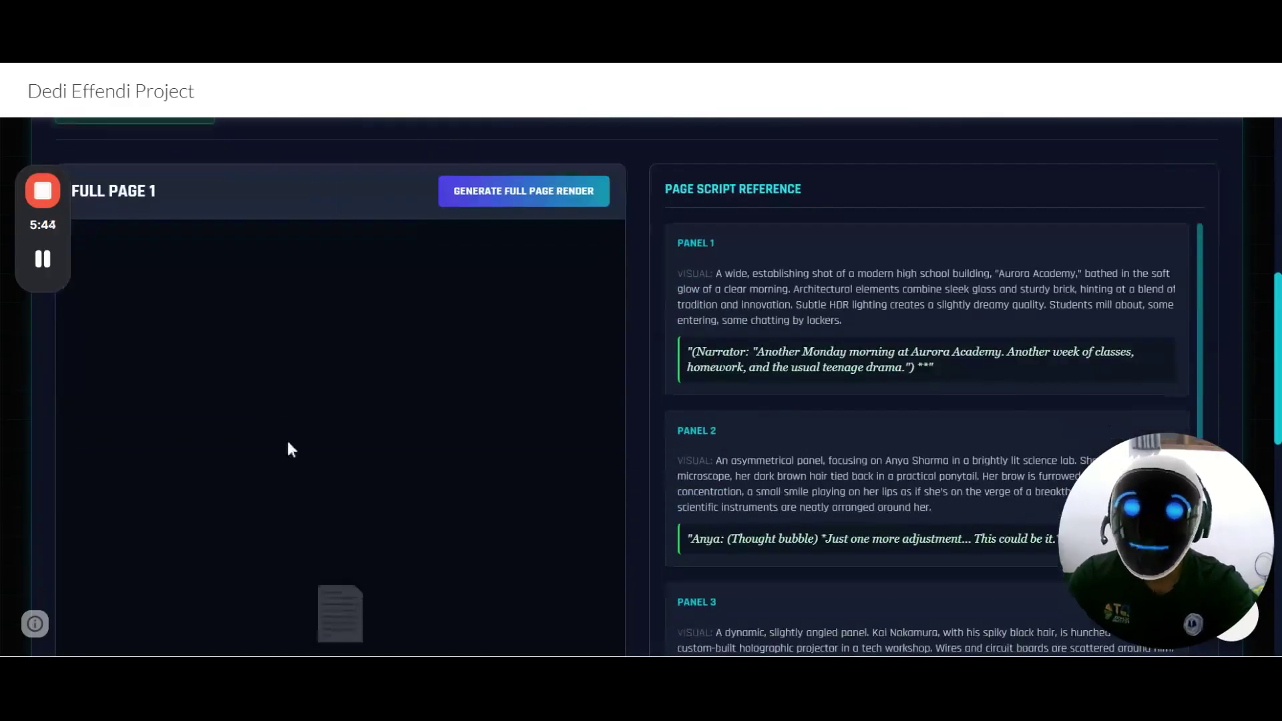
scroll(338, 468, up, 4)
scroll(338, 464, down, 3)
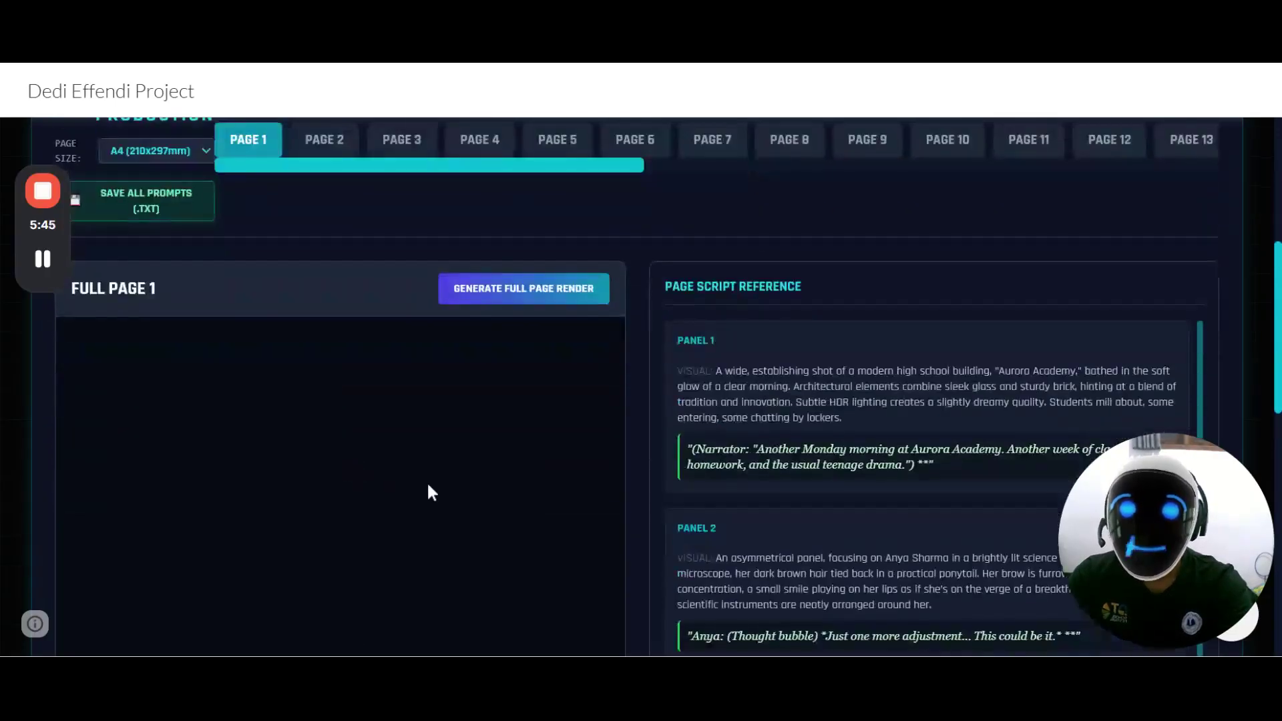
click(531, 300)
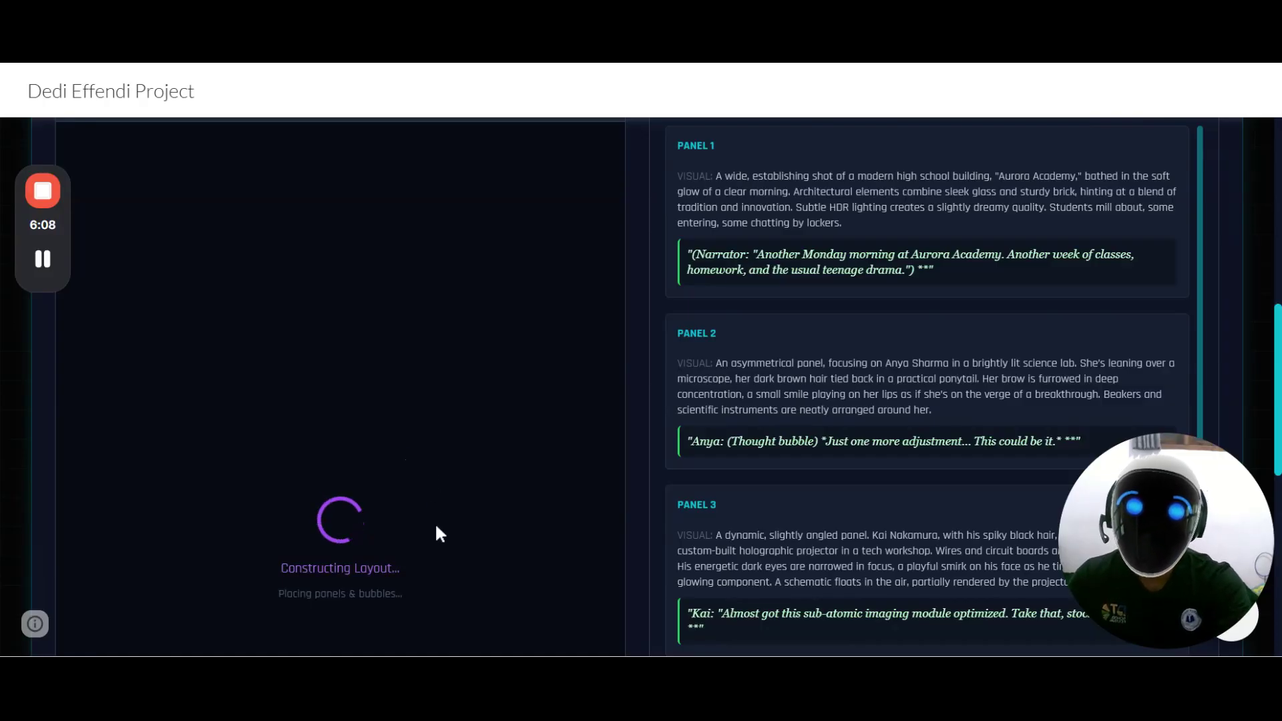
scroll(476, 526, up, 2)
scroll(476, 527, up, 4)
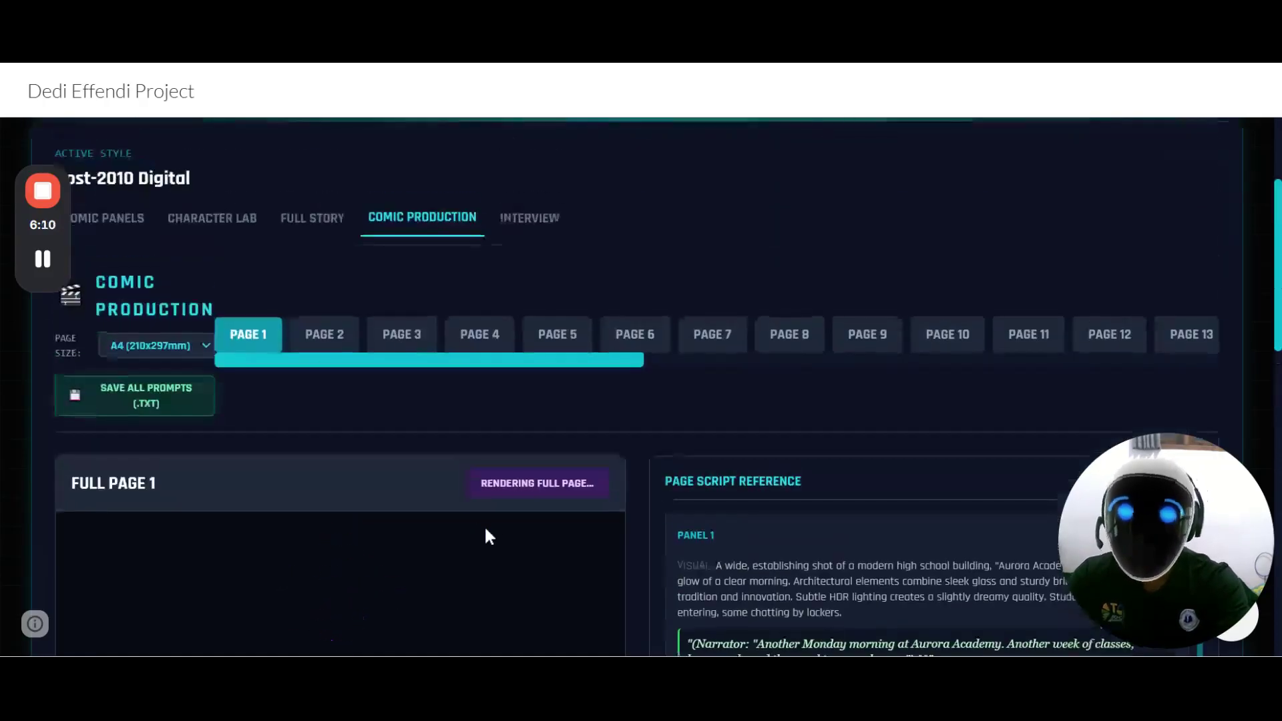
scroll(494, 525, down, 5)
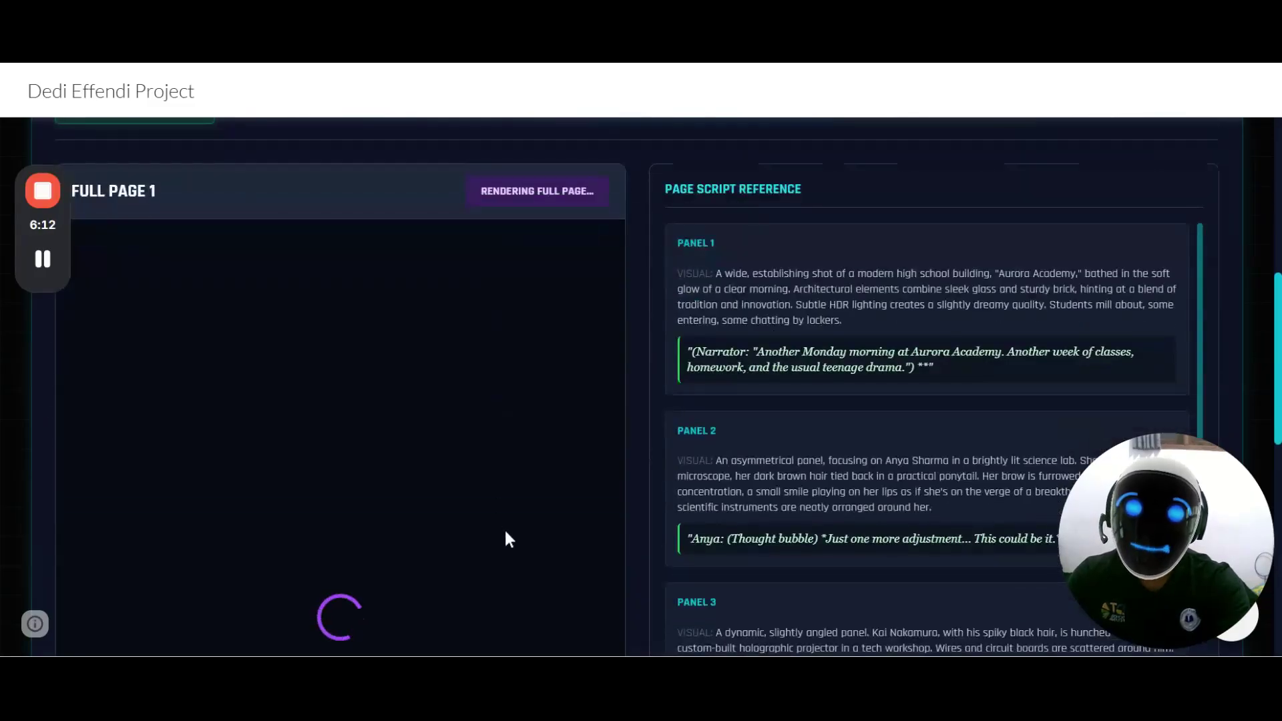
Check the Page 1 prompt preview, render area and page script reference
scroll(1229, 390, down, 4)
scroll(1228, 381, down, 5)
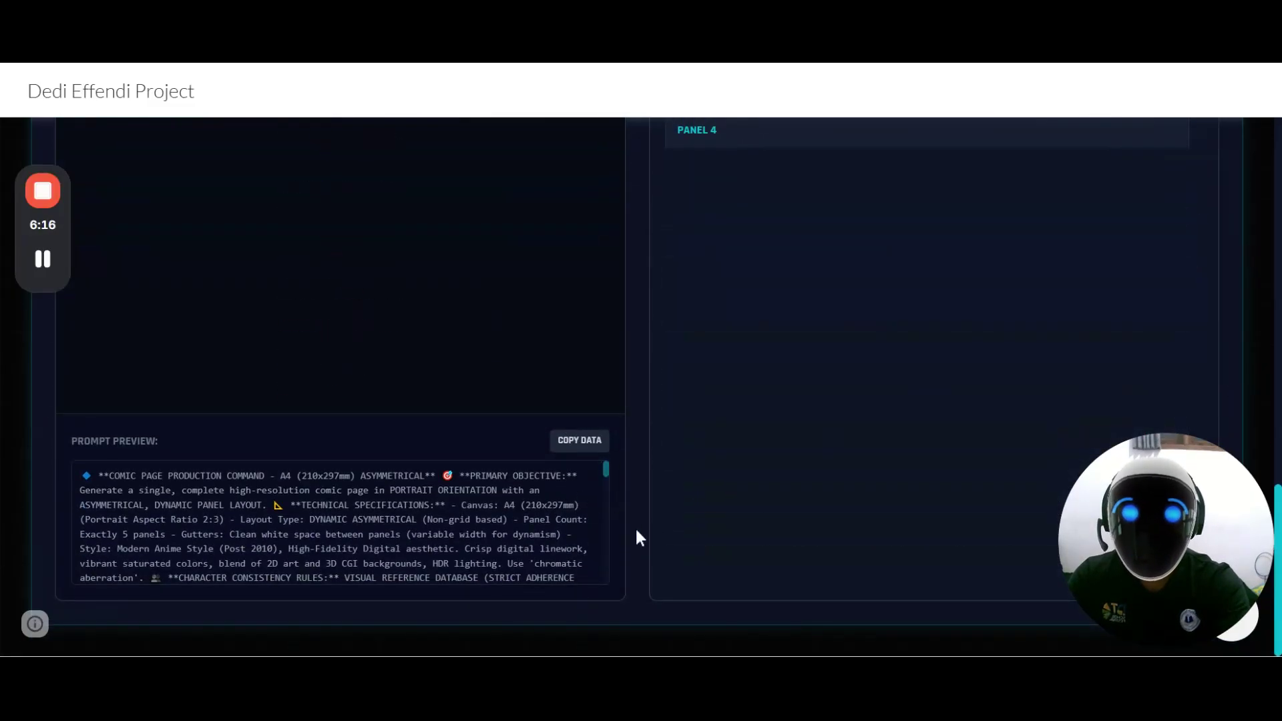
scroll(636, 531, up, 8)
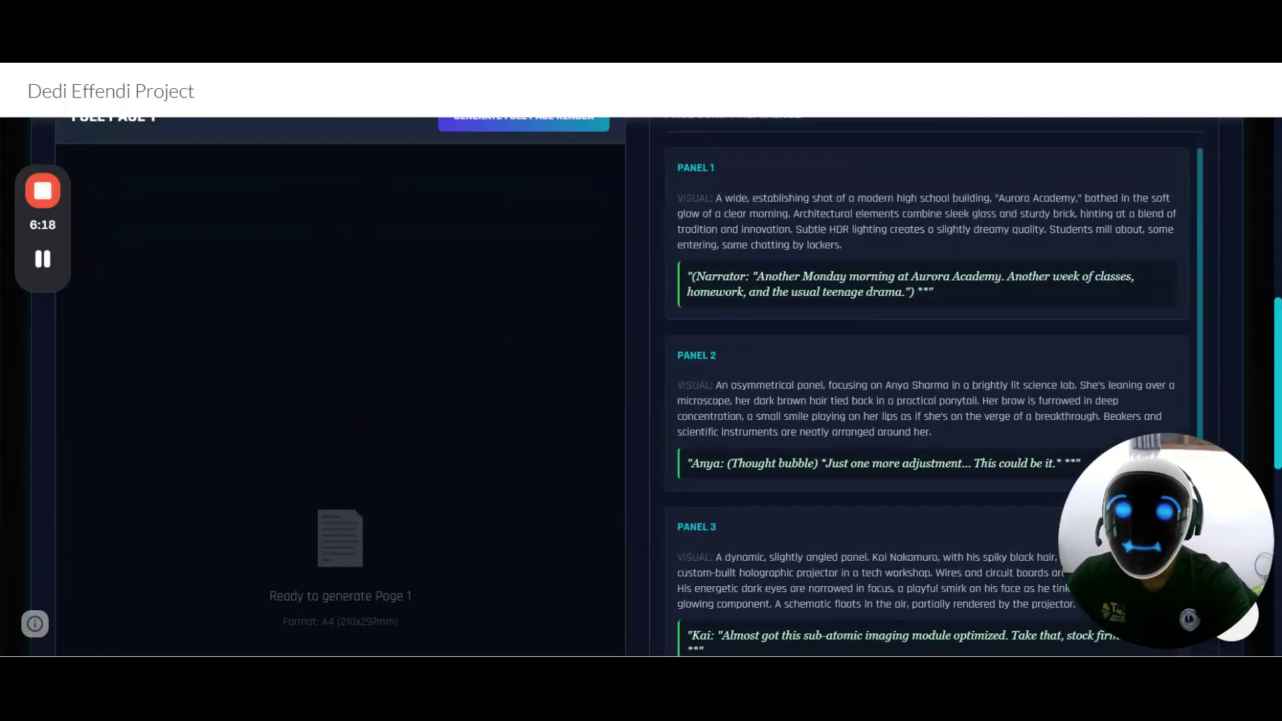
scroll(390, 532, up, 4)
scroll(400, 532, down, 4)
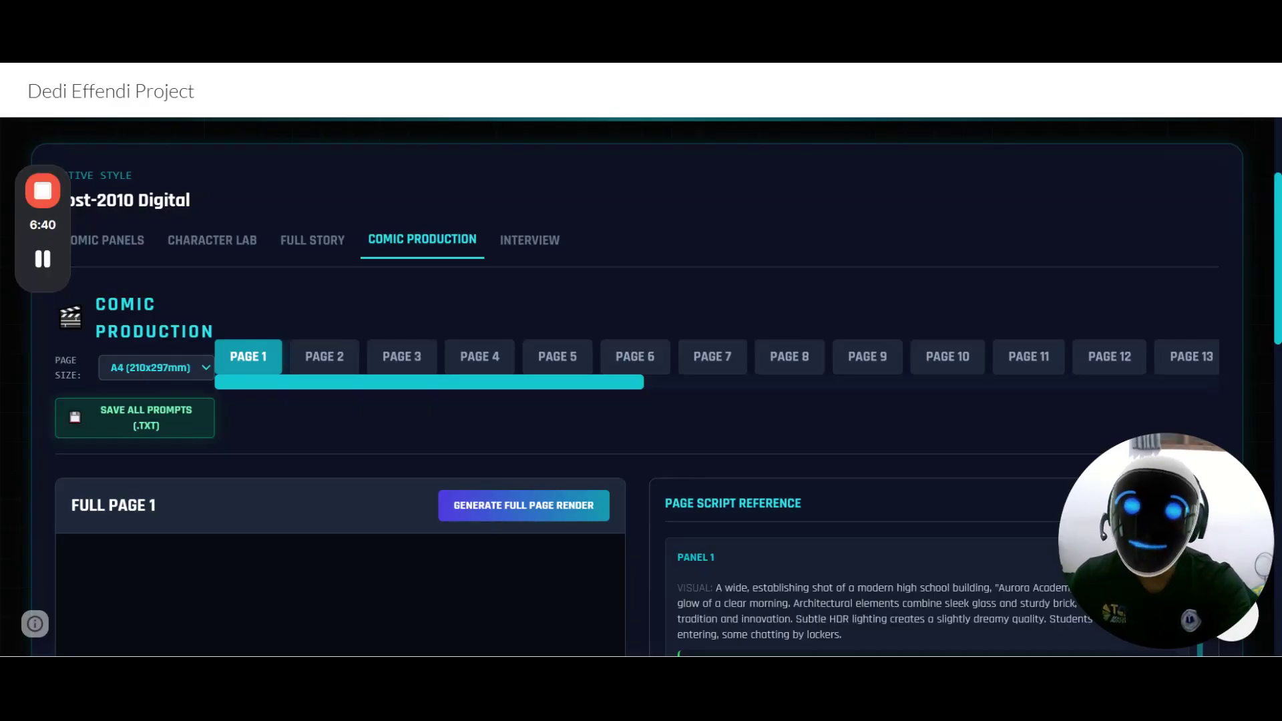
mouse_move(42, 259)
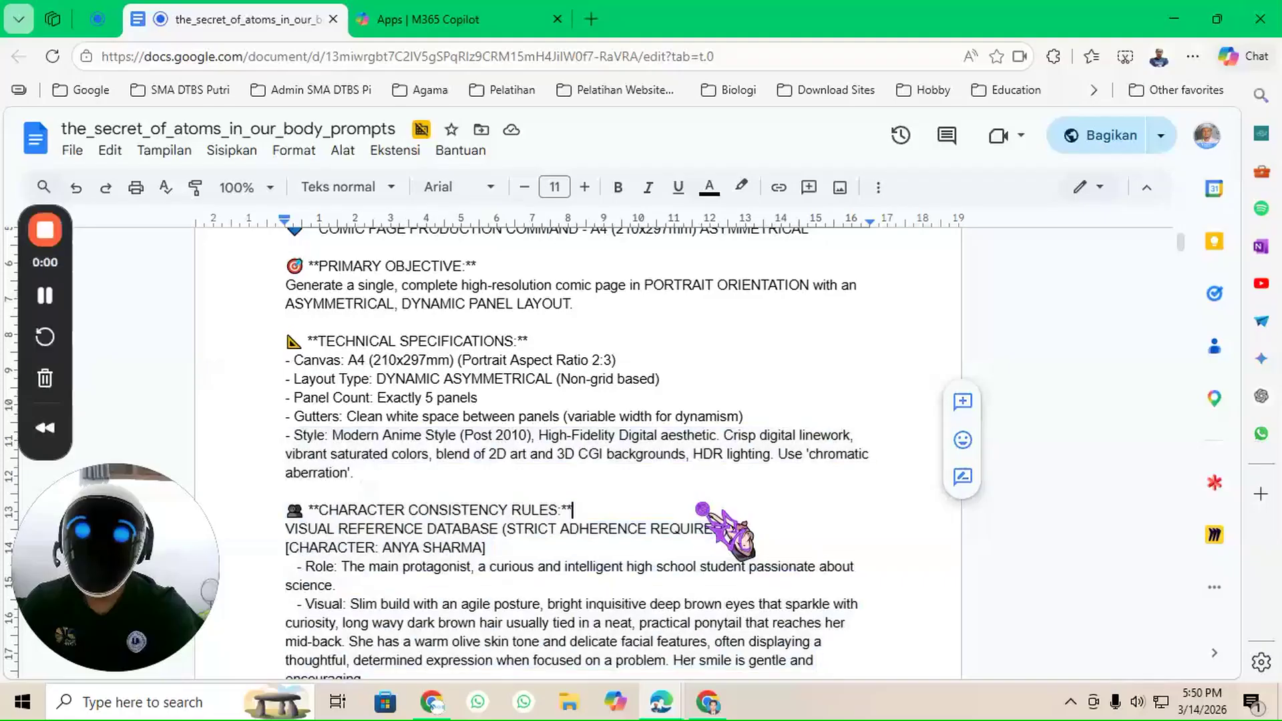
Look over the export header and Page 1 instructions in the Google Docs document the_secret_of_atoms_in_our_body_prompts
scroll(703, 511, up, 4)
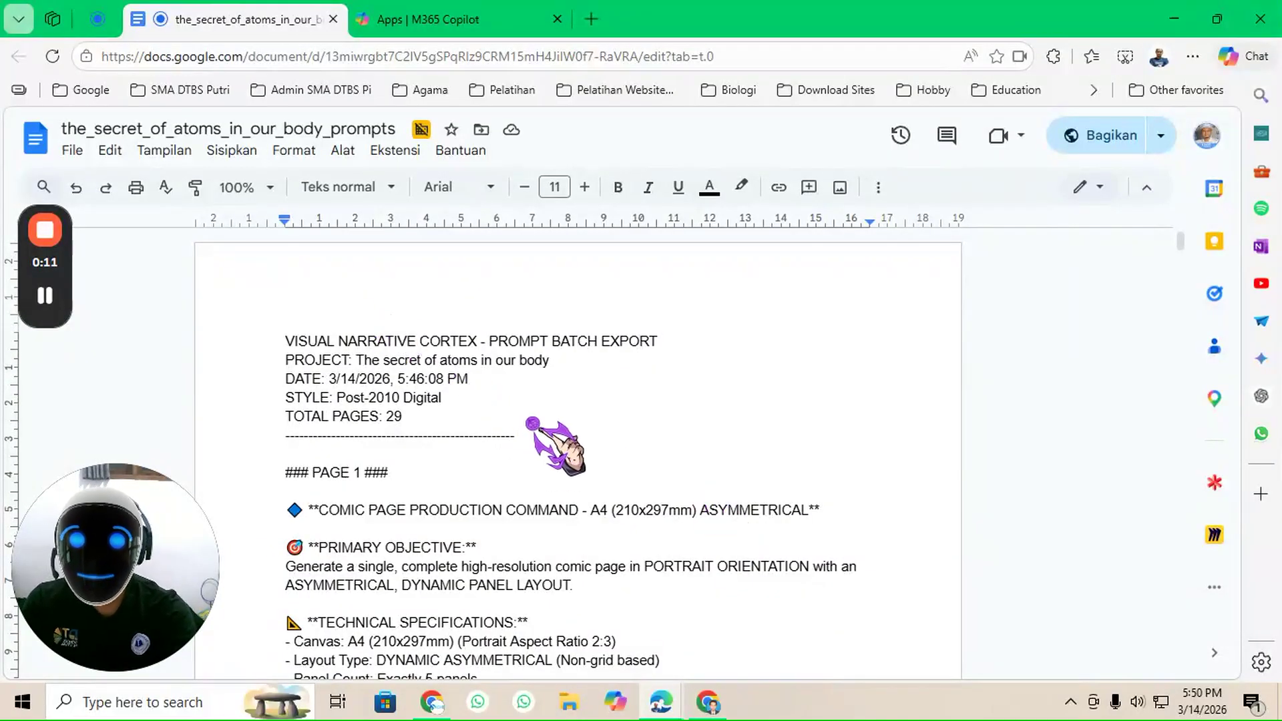
scroll(529, 423, down, 7)
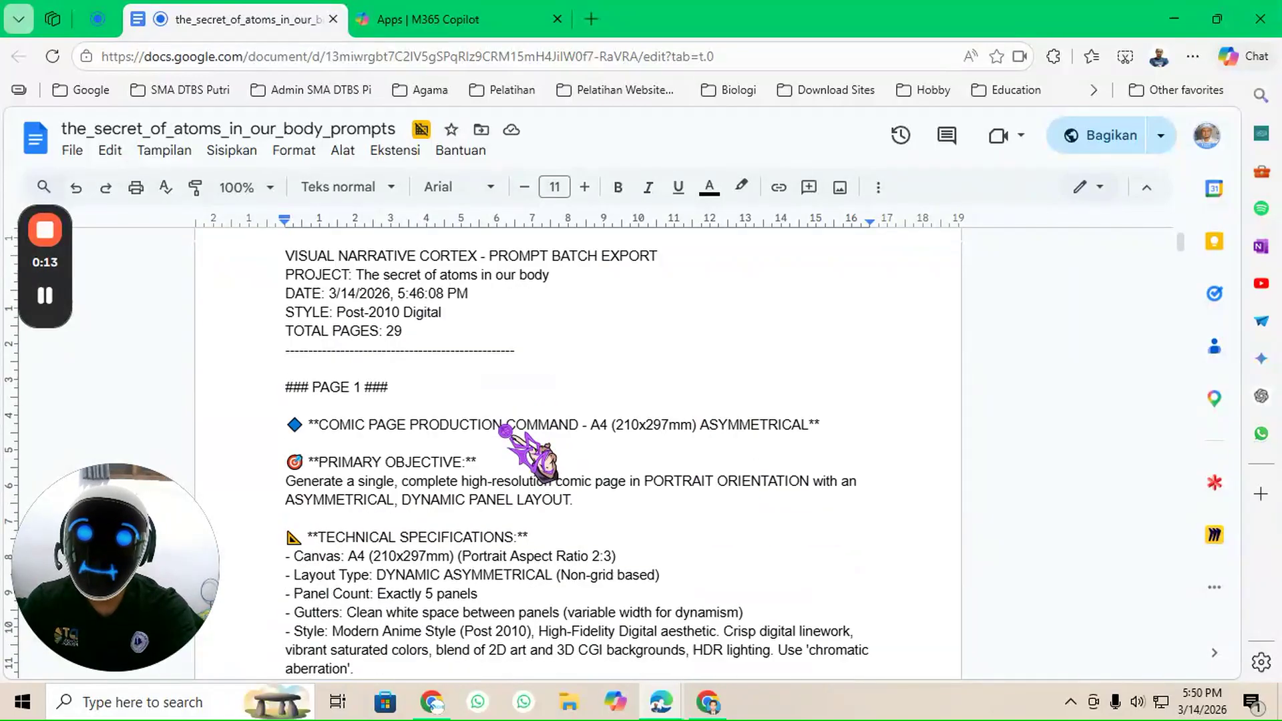
scroll(506, 430, down, 7)
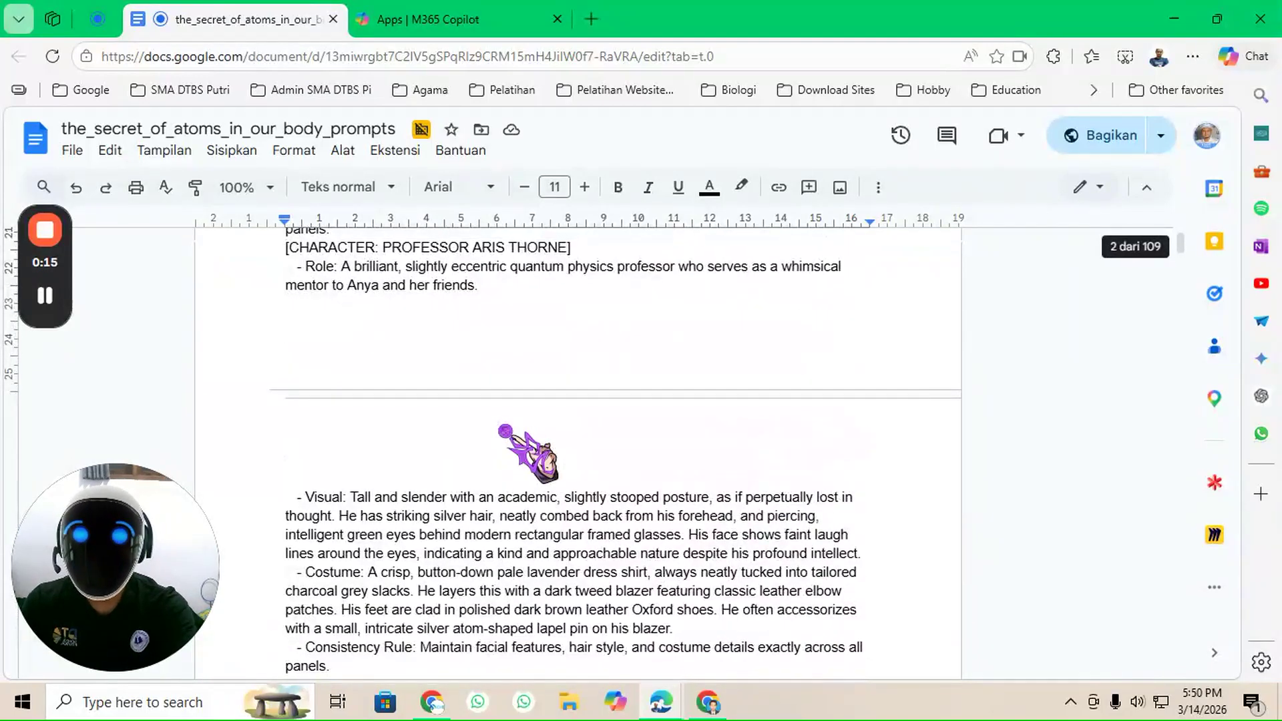
scroll(521, 435, up, 6)
scroll(507, 431, up, 8)
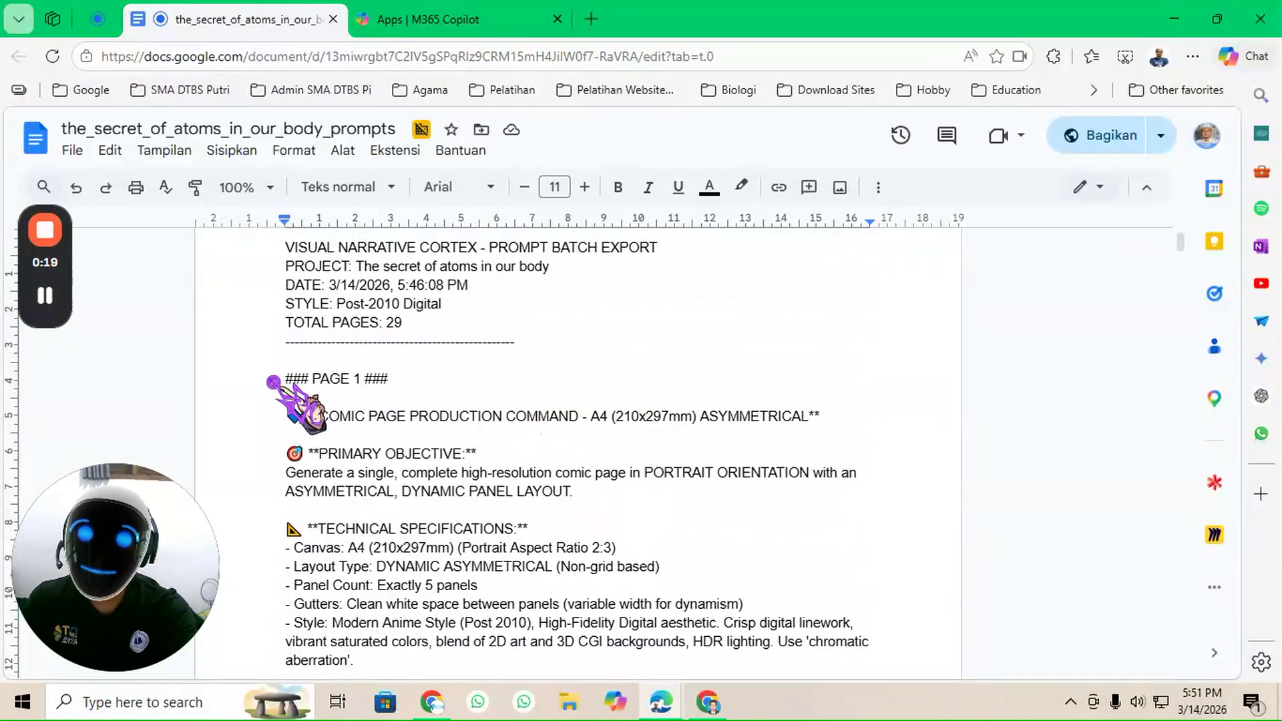
Select the entire Page 1 prompt, from its page heading to the end of the Final Output section, and clear the selection
drag(286, 381, 563, 572)
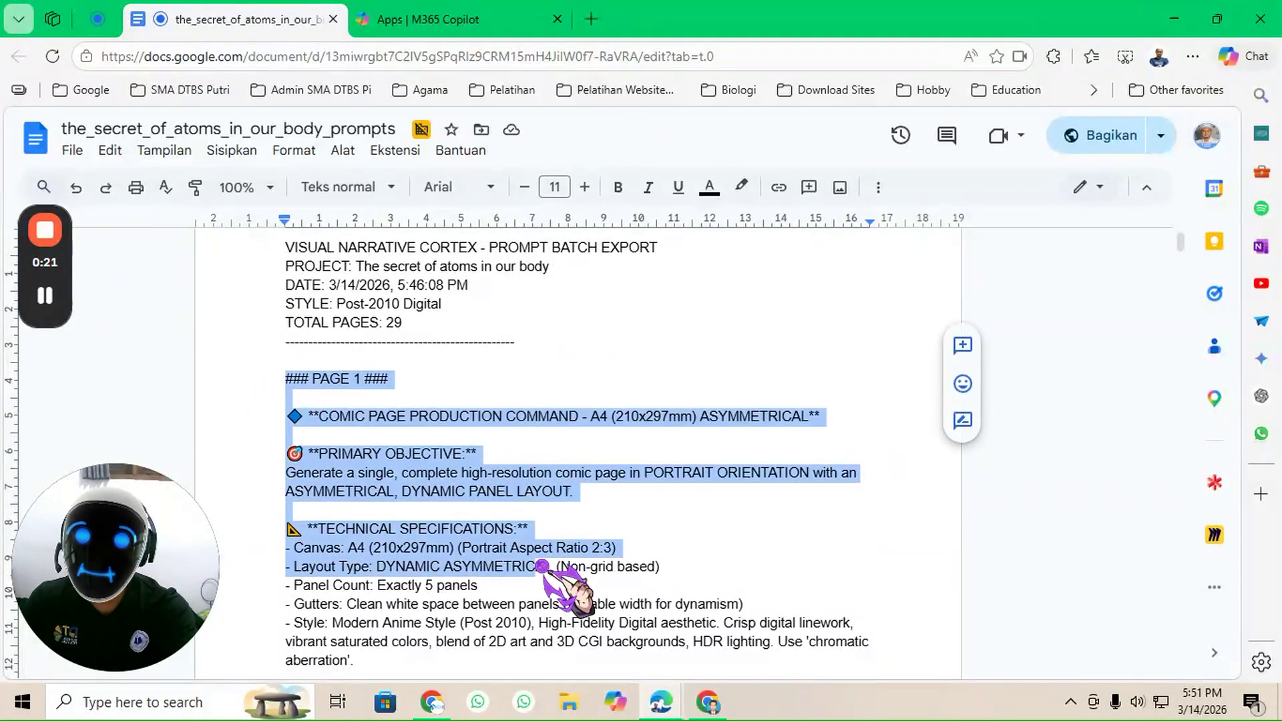
scroll(543, 566, down, 10)
scroll(543, 566, down, 20)
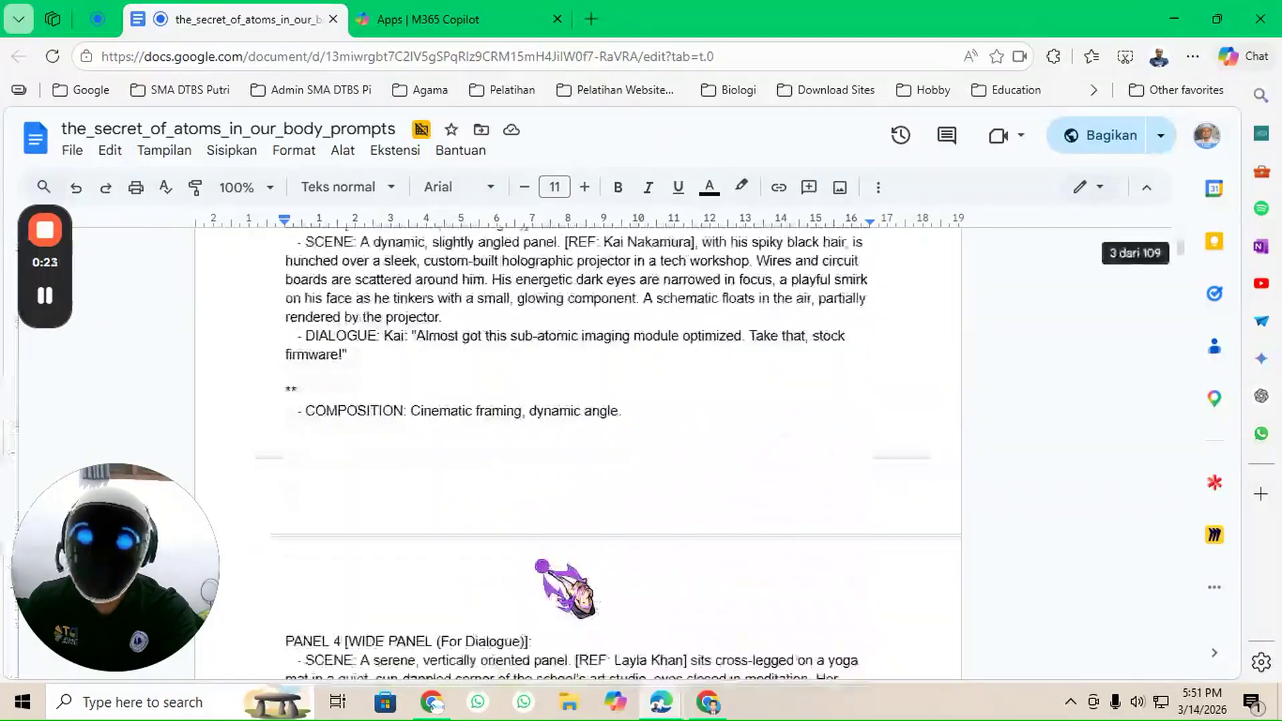
shift+click(541, 566)
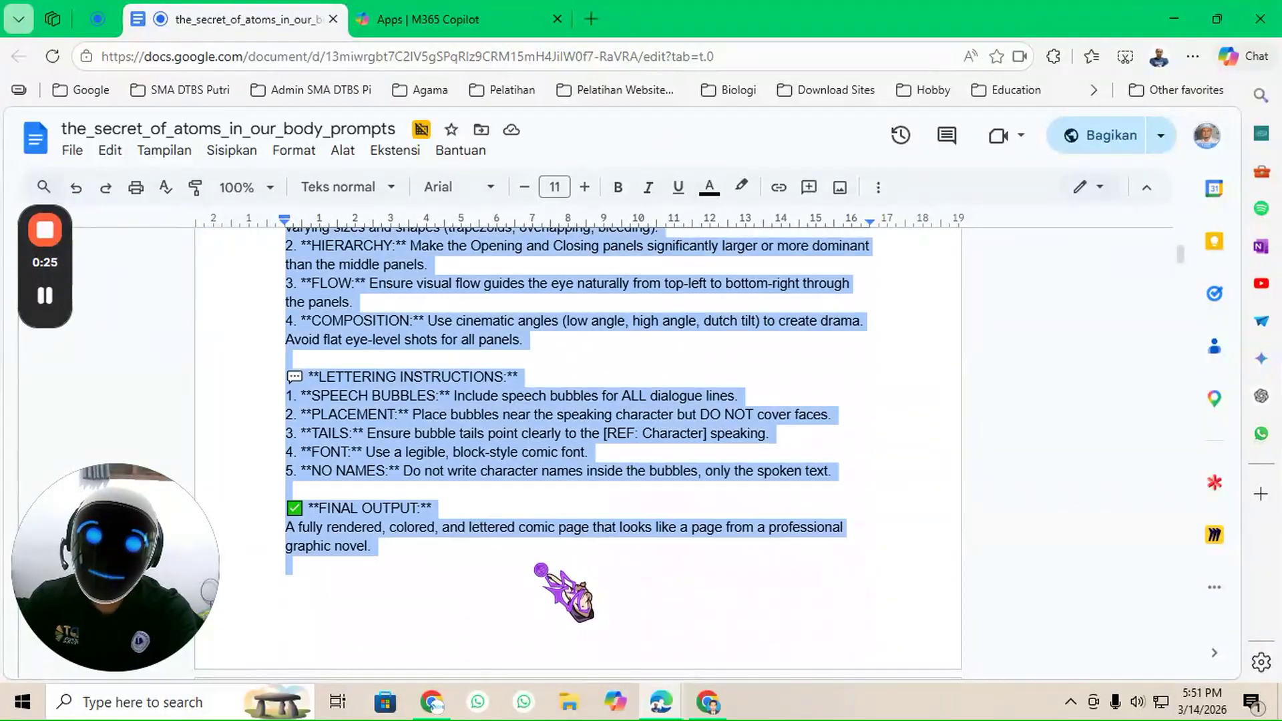
drag(541, 566, 590, 494)
click(614, 390)
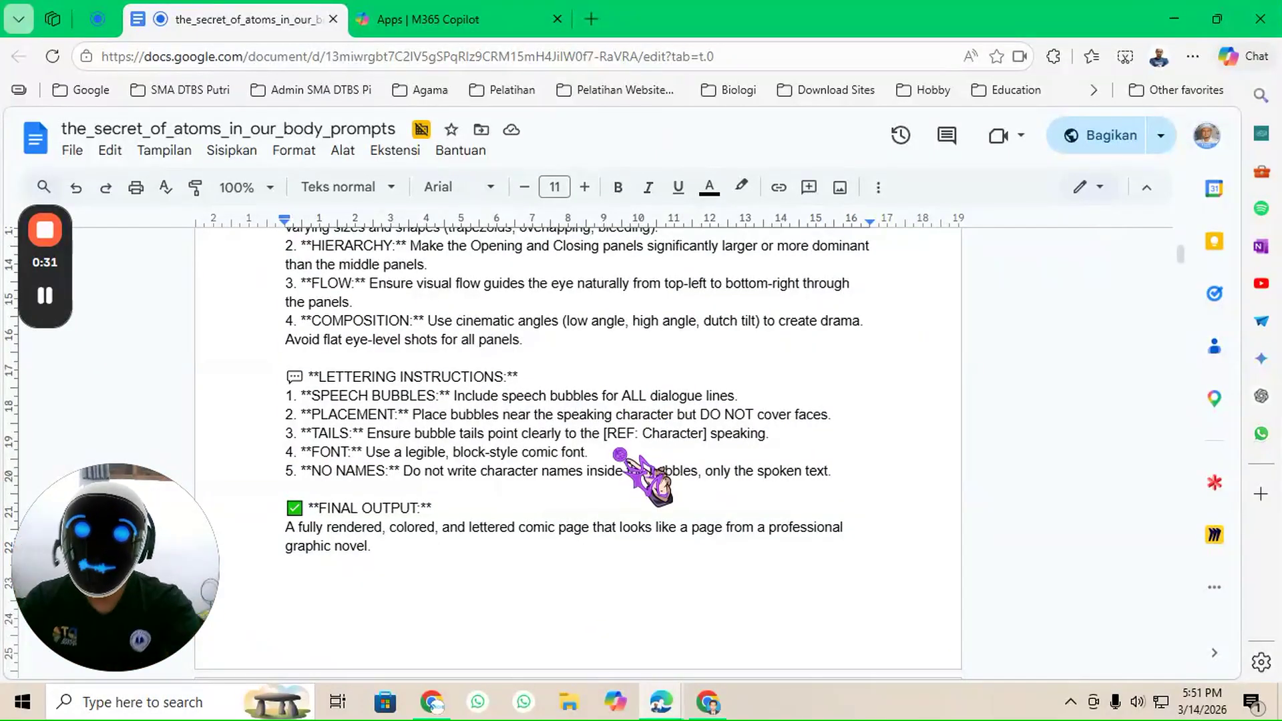
Review the Page 1 prompt's character consistency rules and technical specifications
scroll(620, 455, up, 20)
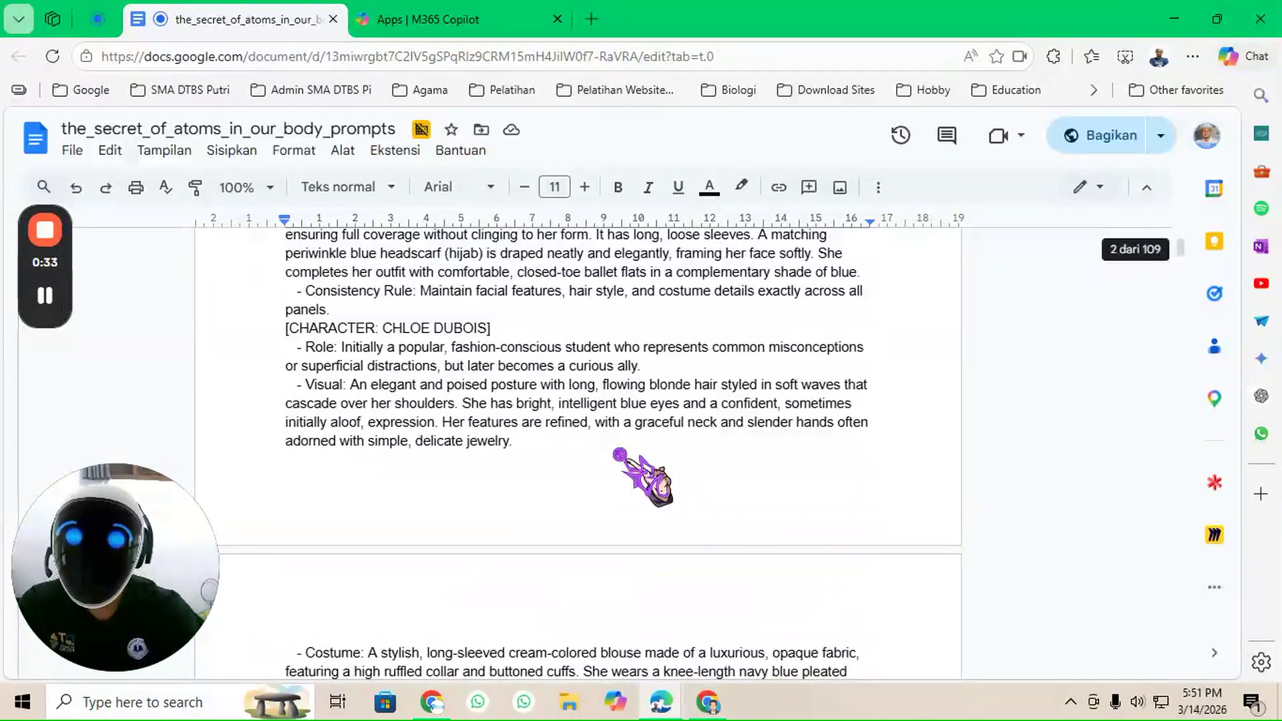
scroll(621, 455, up, 10)
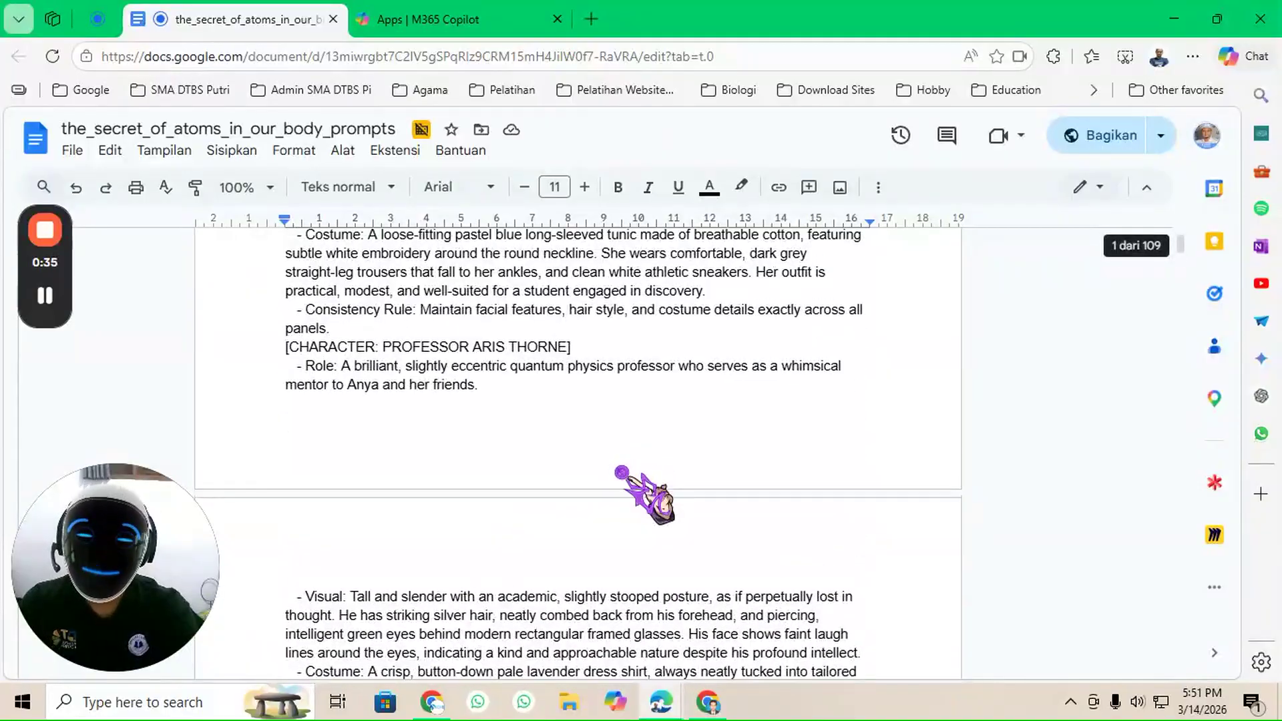
scroll(622, 472, up, 3)
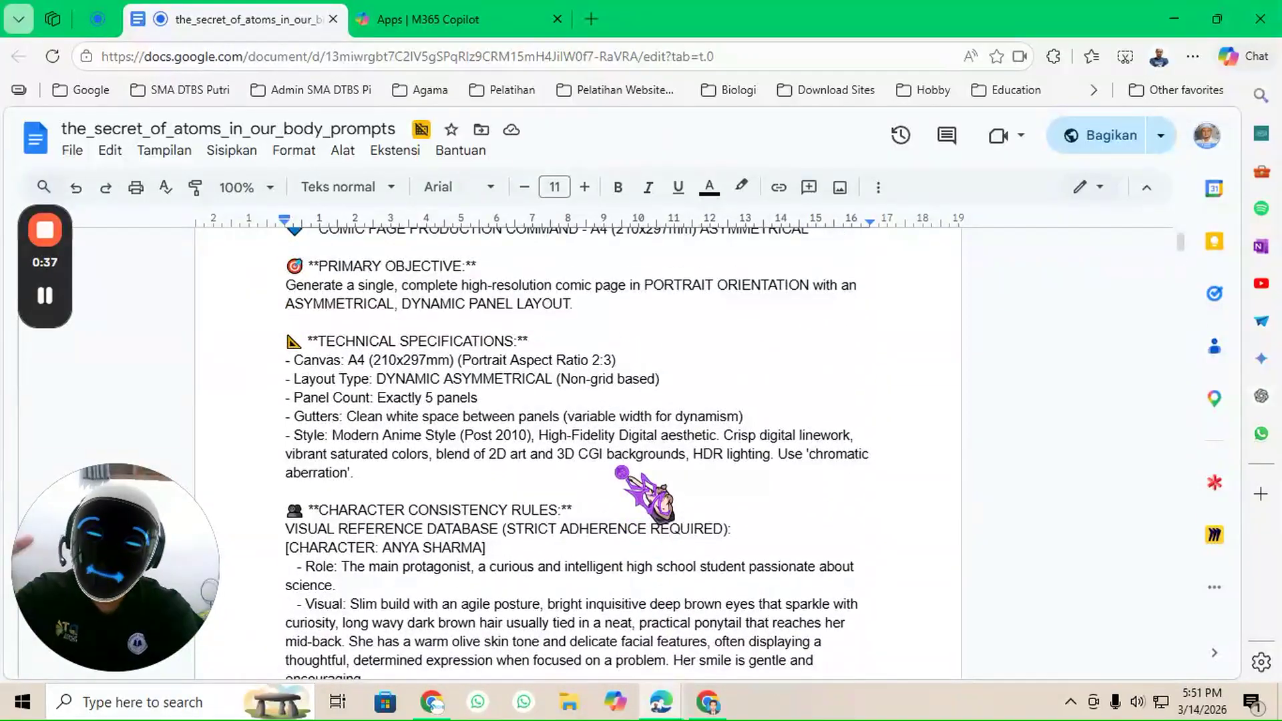
scroll(608, 476, down, 5)
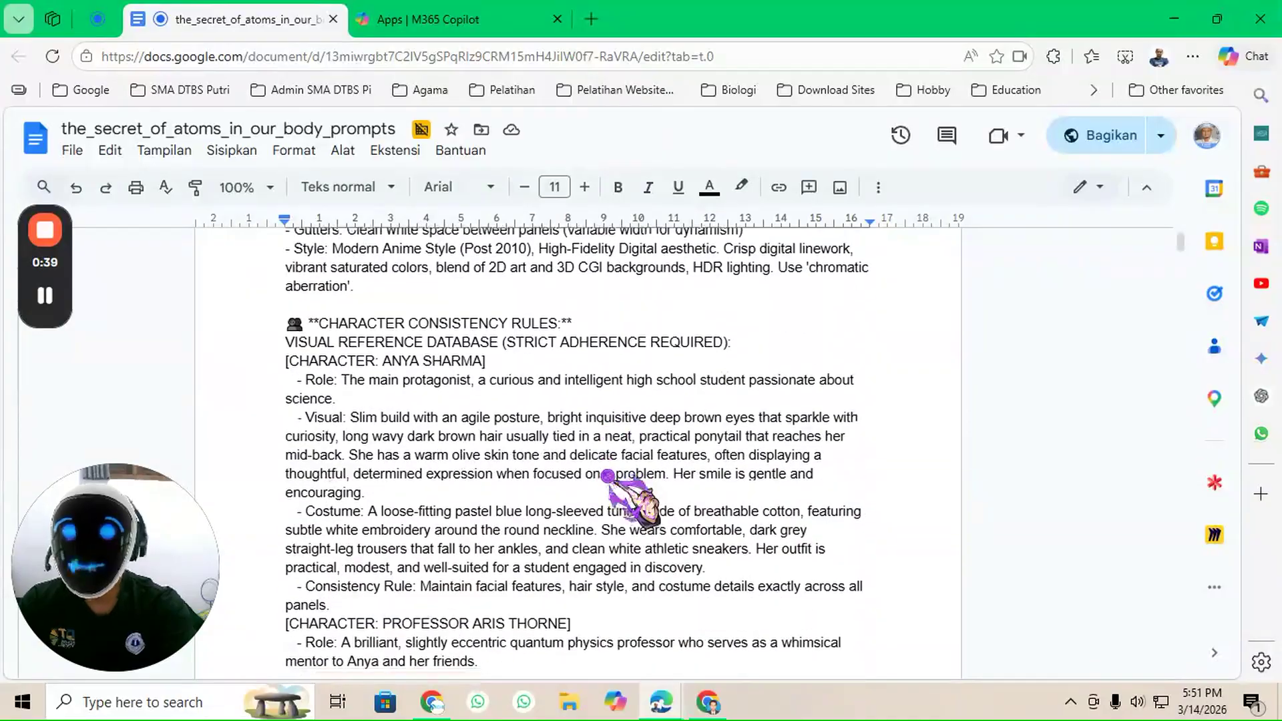
Select and copy the Page 1 text from the Style specification through the last character's consistency rule
scroll(515, 507, up, 5)
scroll(515, 509, down, 3)
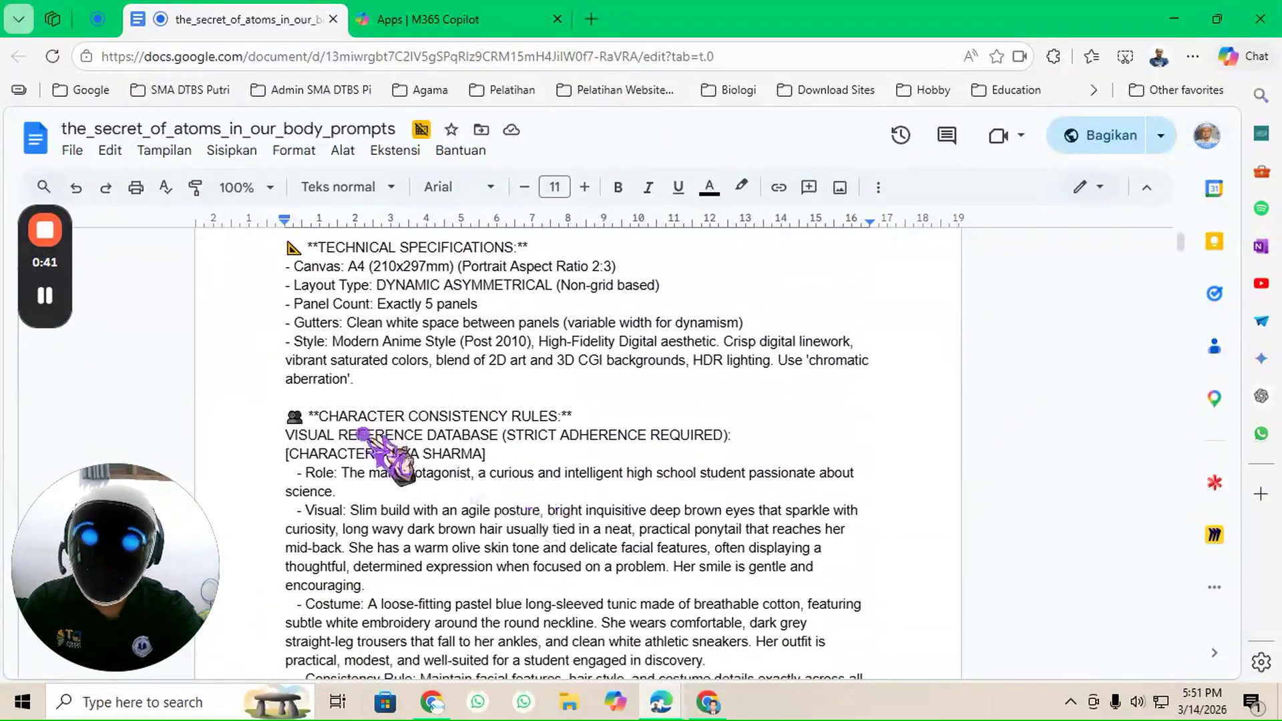
drag(286, 341, 406, 376)
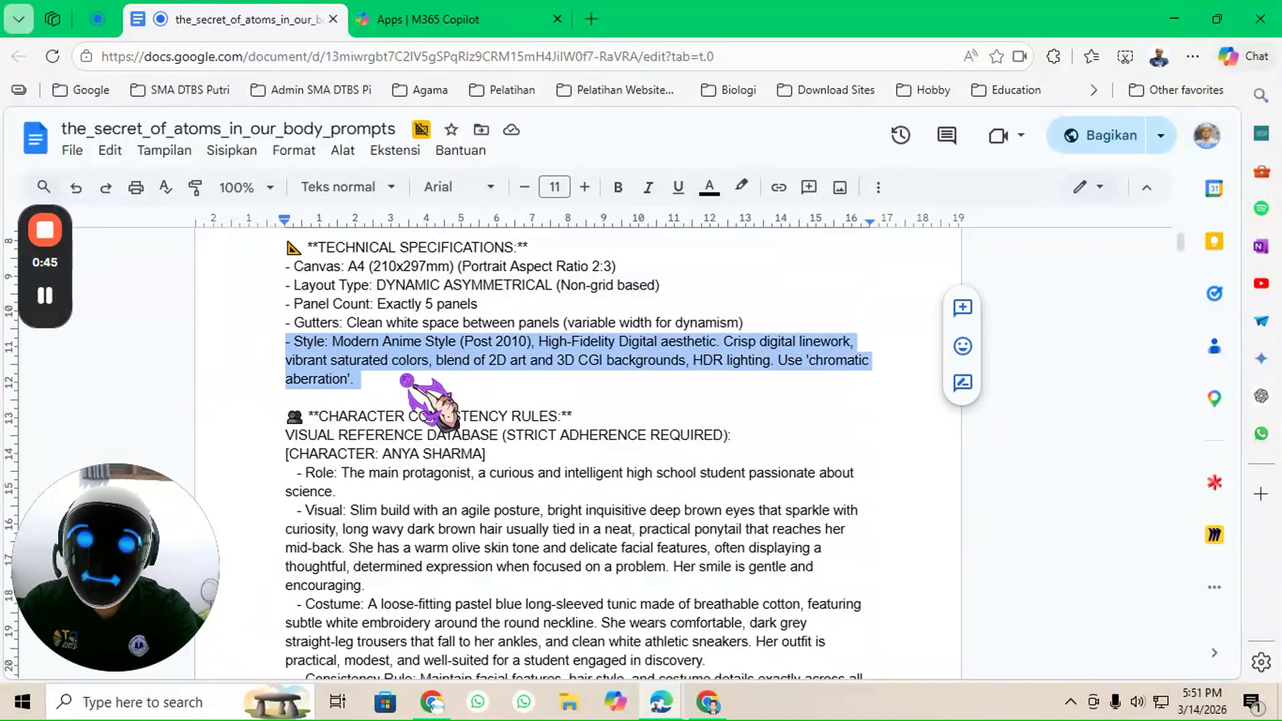
click(325, 364)
drag(287, 342, 355, 497)
scroll(611, 518, down, 12)
scroll(611, 525, down, 7)
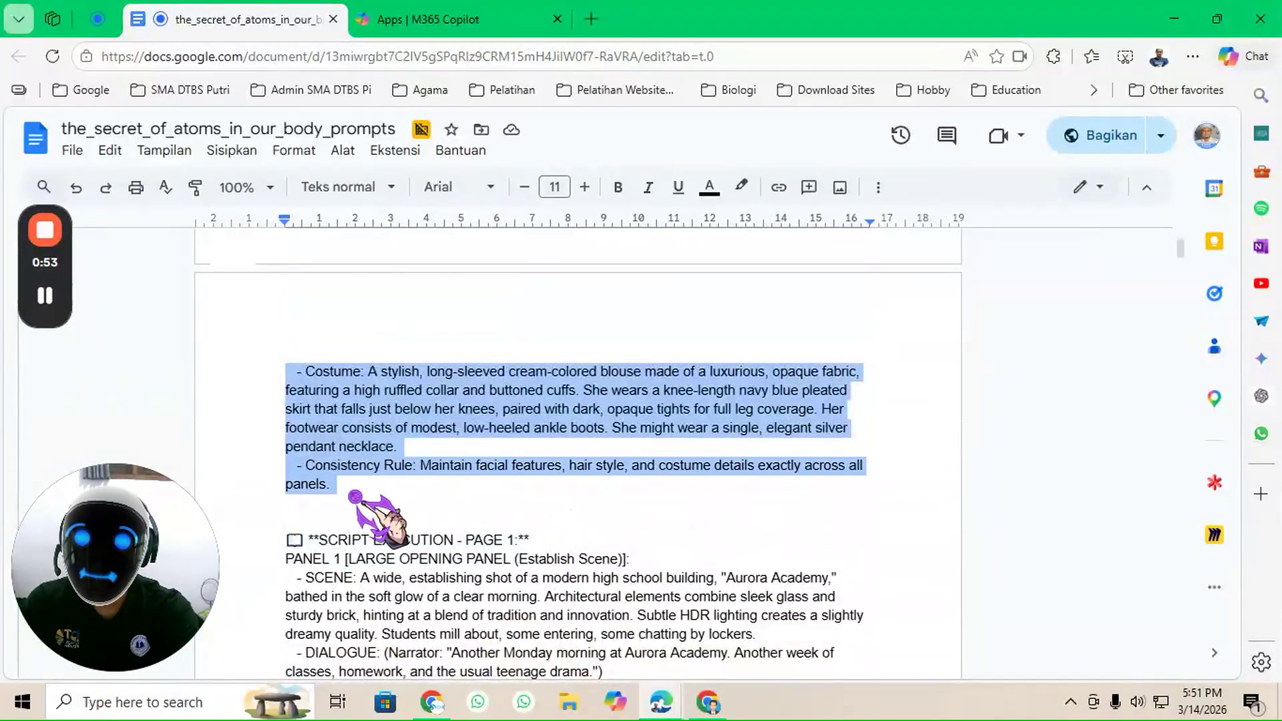
scroll(415, 561, down, 3)
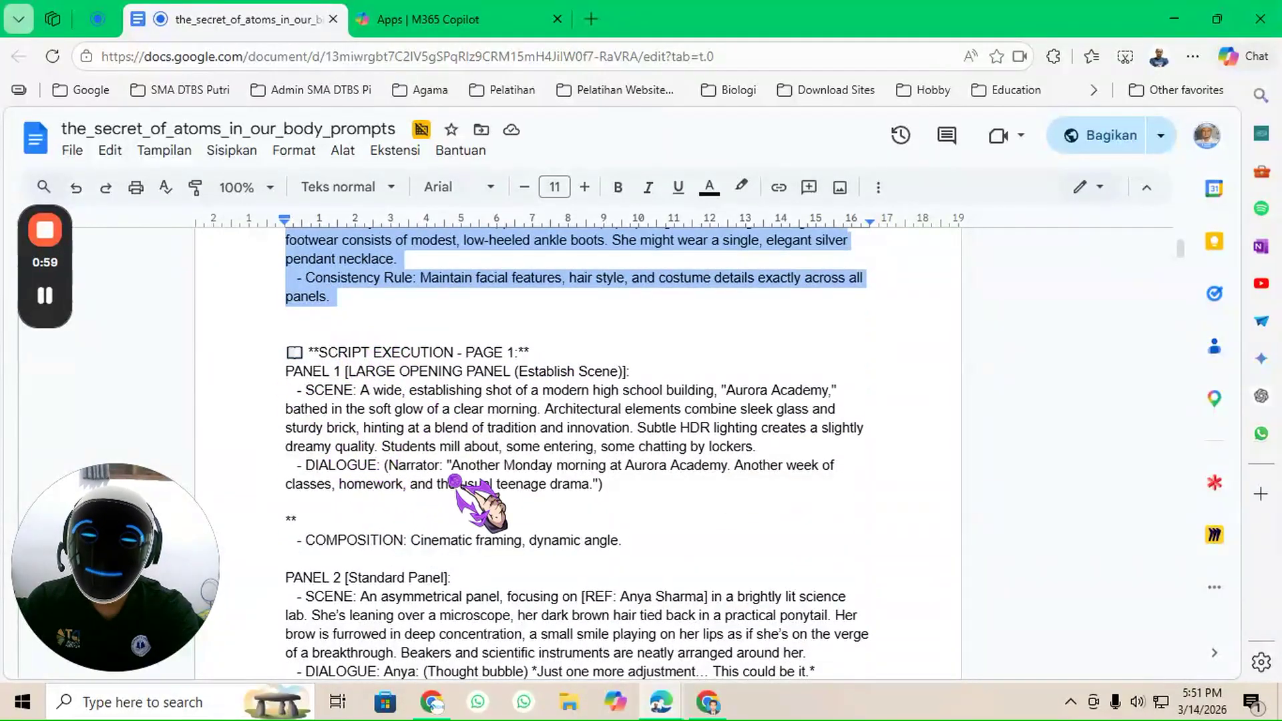
scroll(454, 480, up, 5)
scroll(454, 480, up, 3)
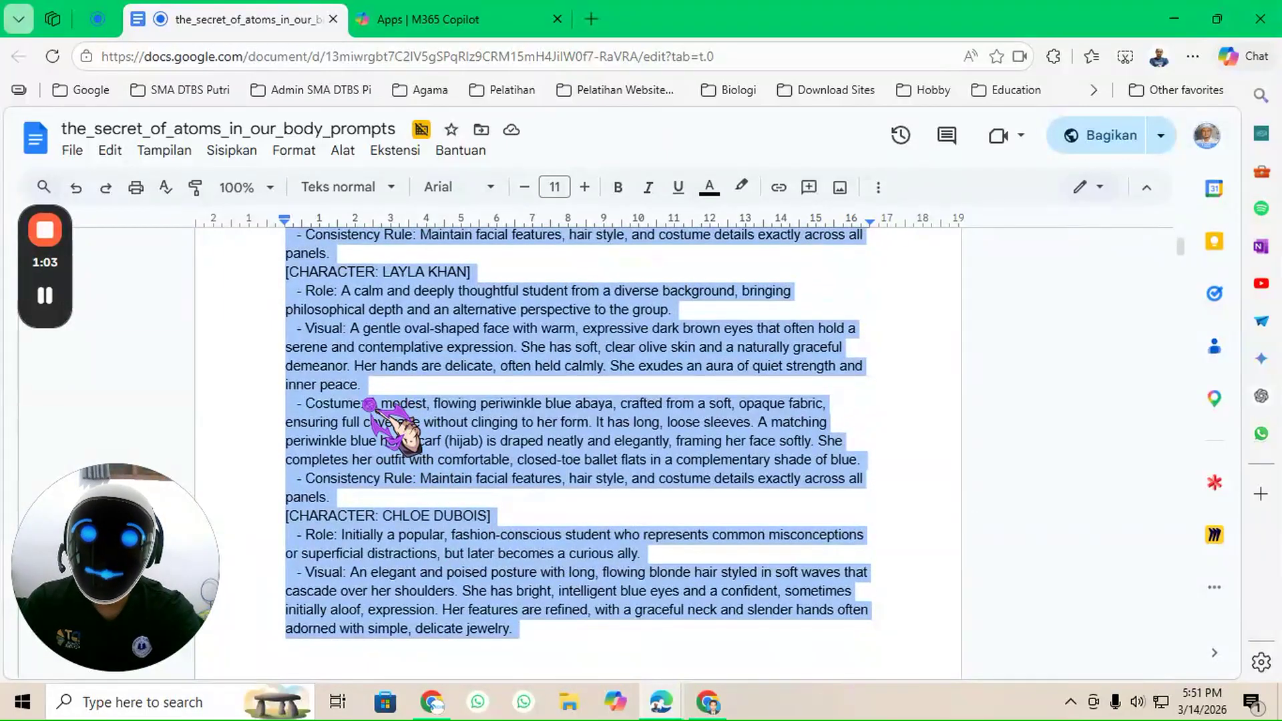
In M365 Copilot's Create page, enter "Create full cast image character write their name below" and paste the copied style and character descriptions beneath it
click(448, 14)
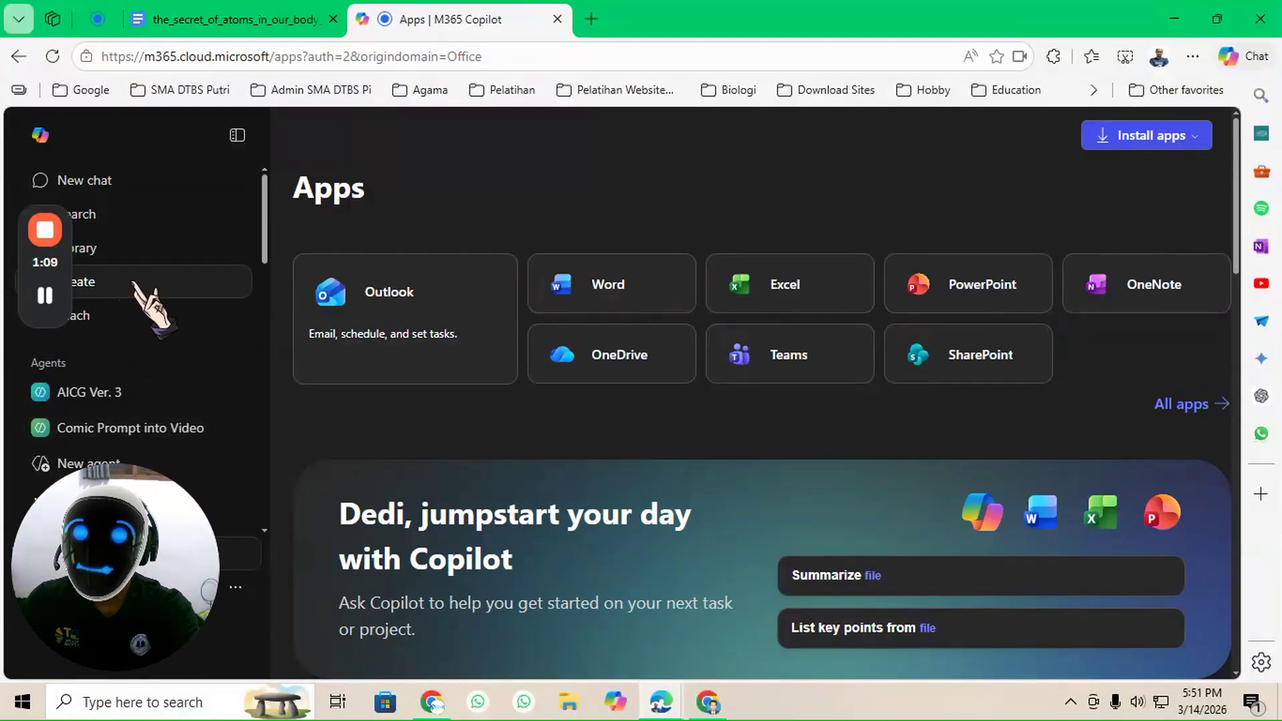
click(132, 282)
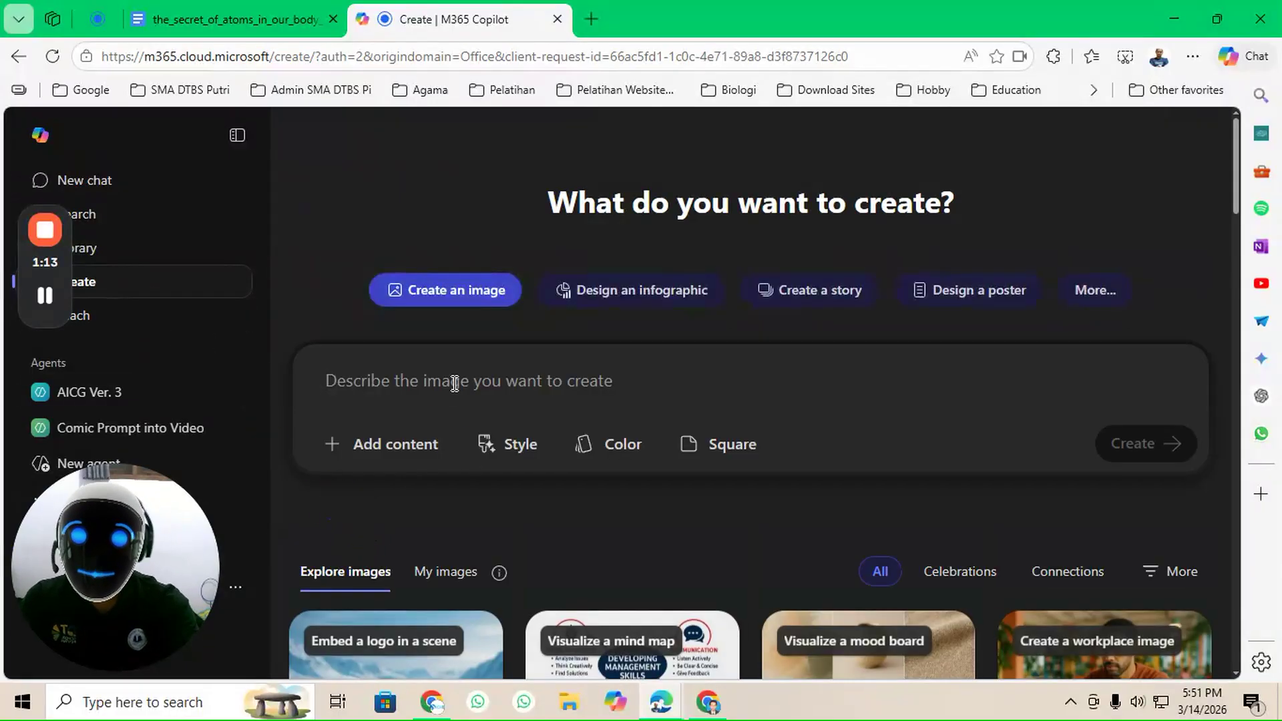
text(Create full cast image character write their name below)
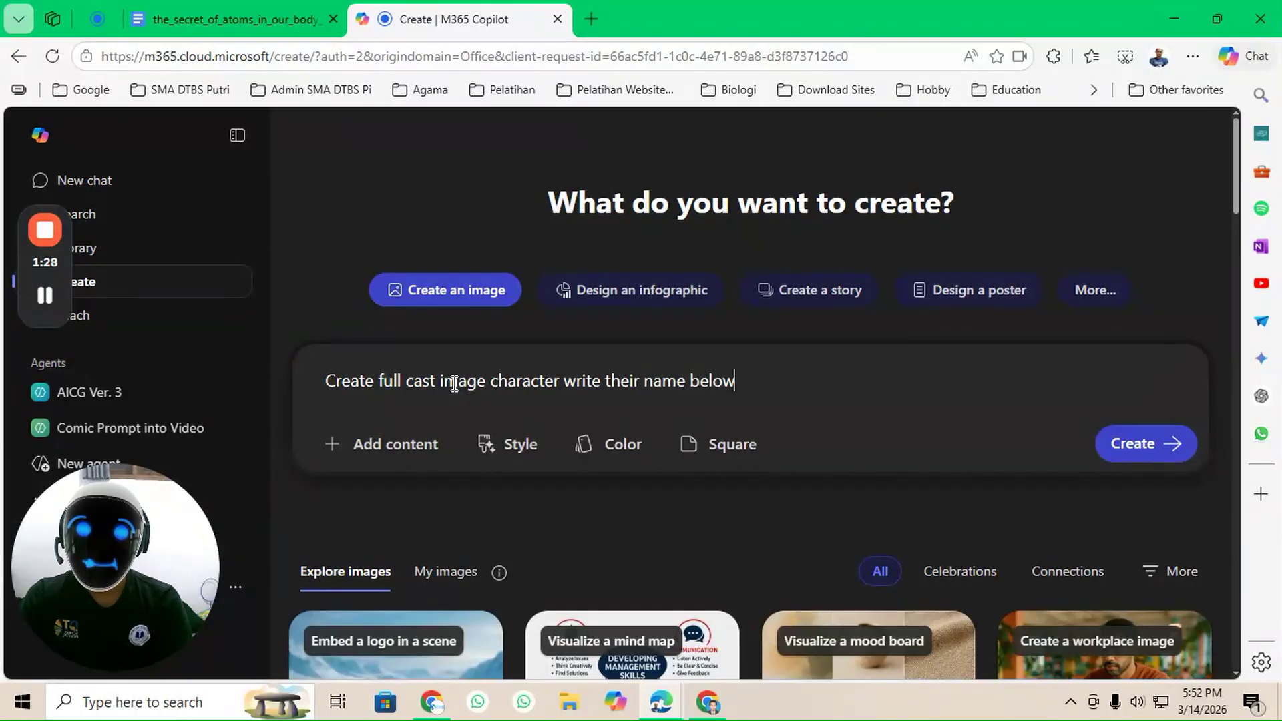
key(shift+Return)
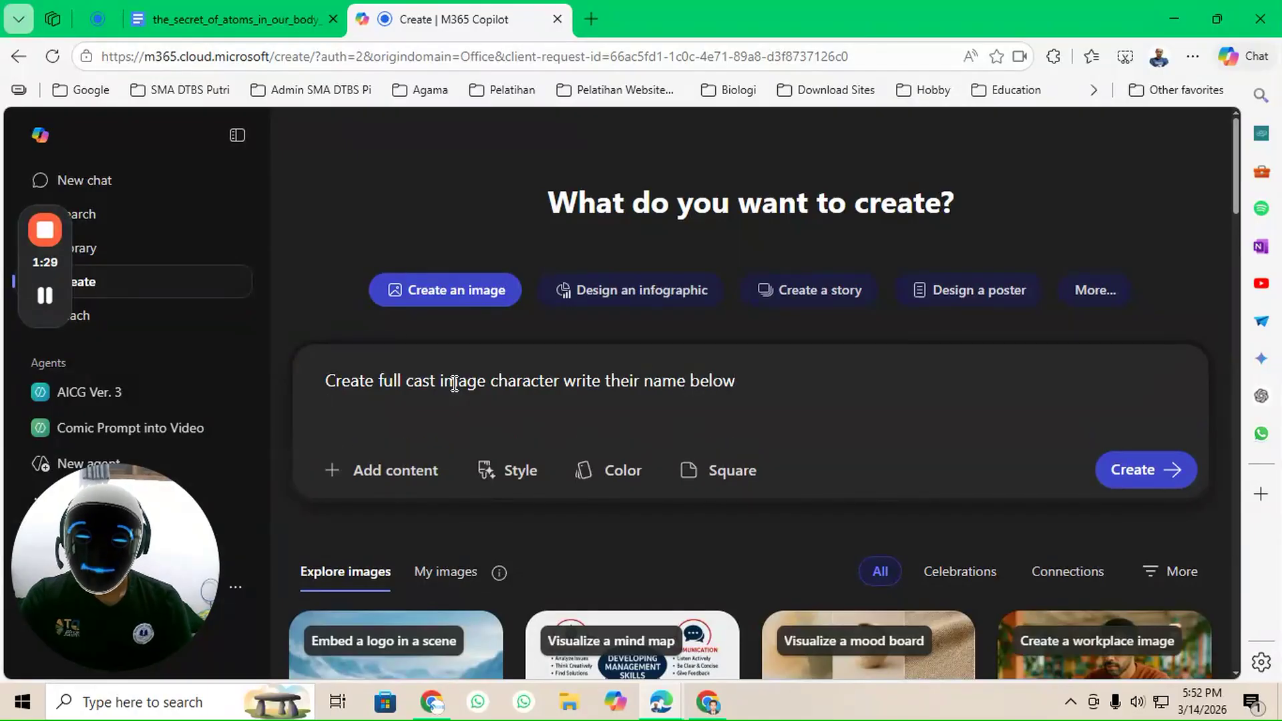
key(ctrl+v)
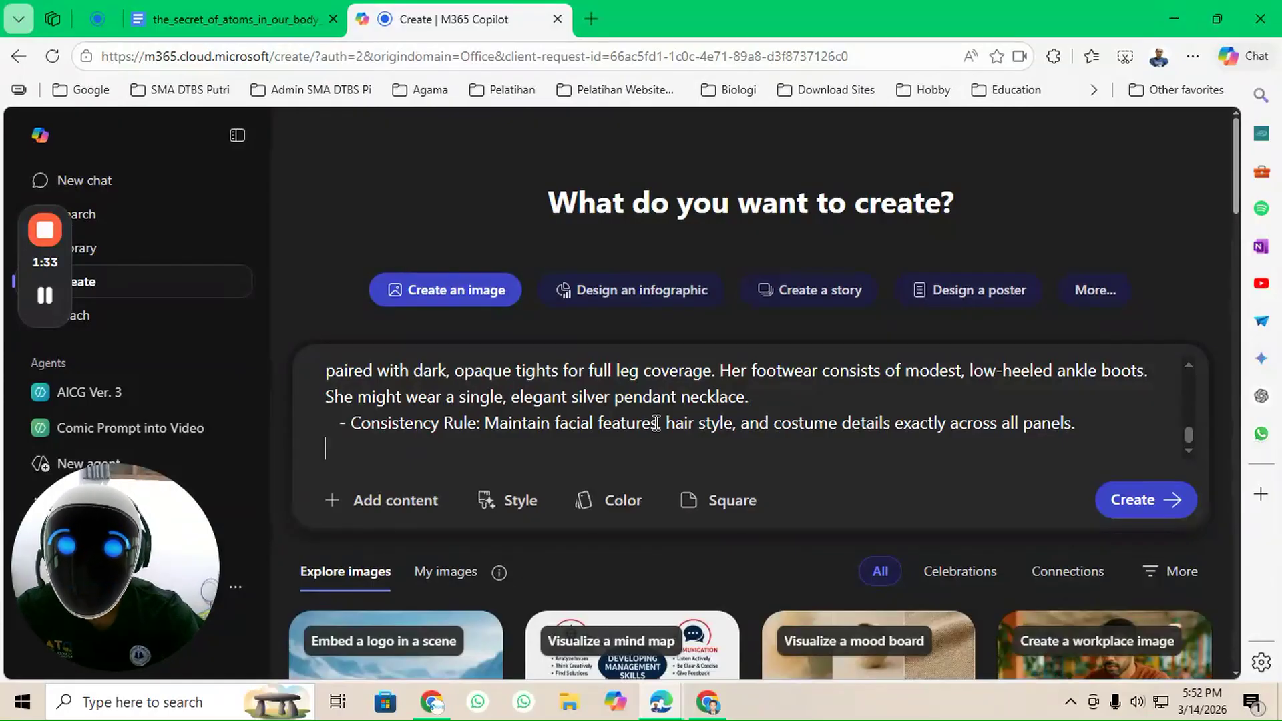
Set the image style to Anime and the size to Wide, and generate the full cast image
click(521, 504)
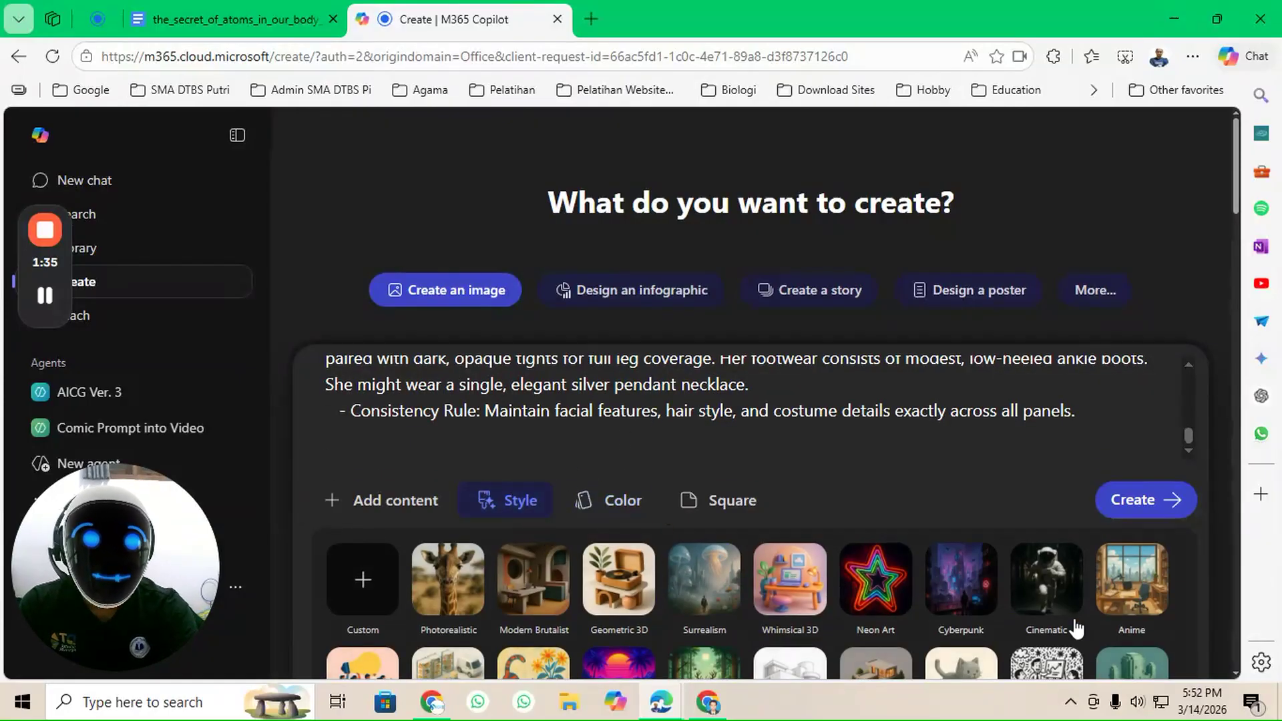
click(1155, 595)
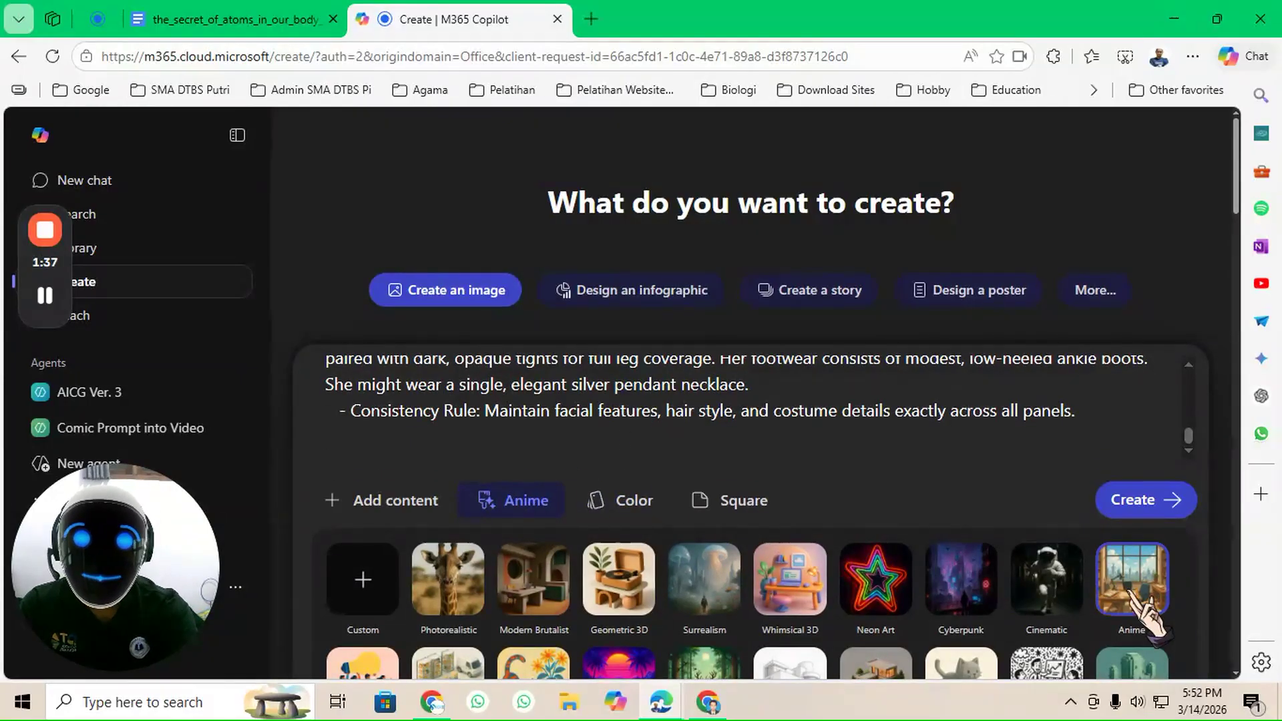
click(737, 502)
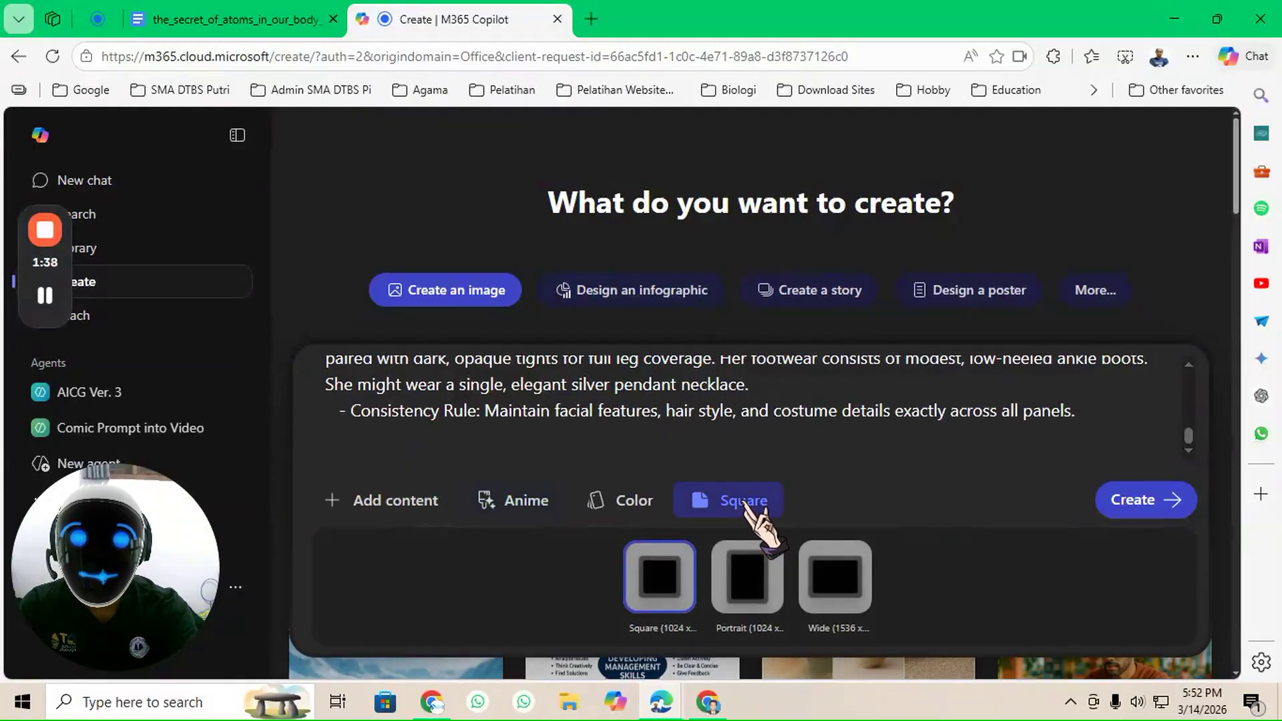
click(834, 579)
click(749, 502)
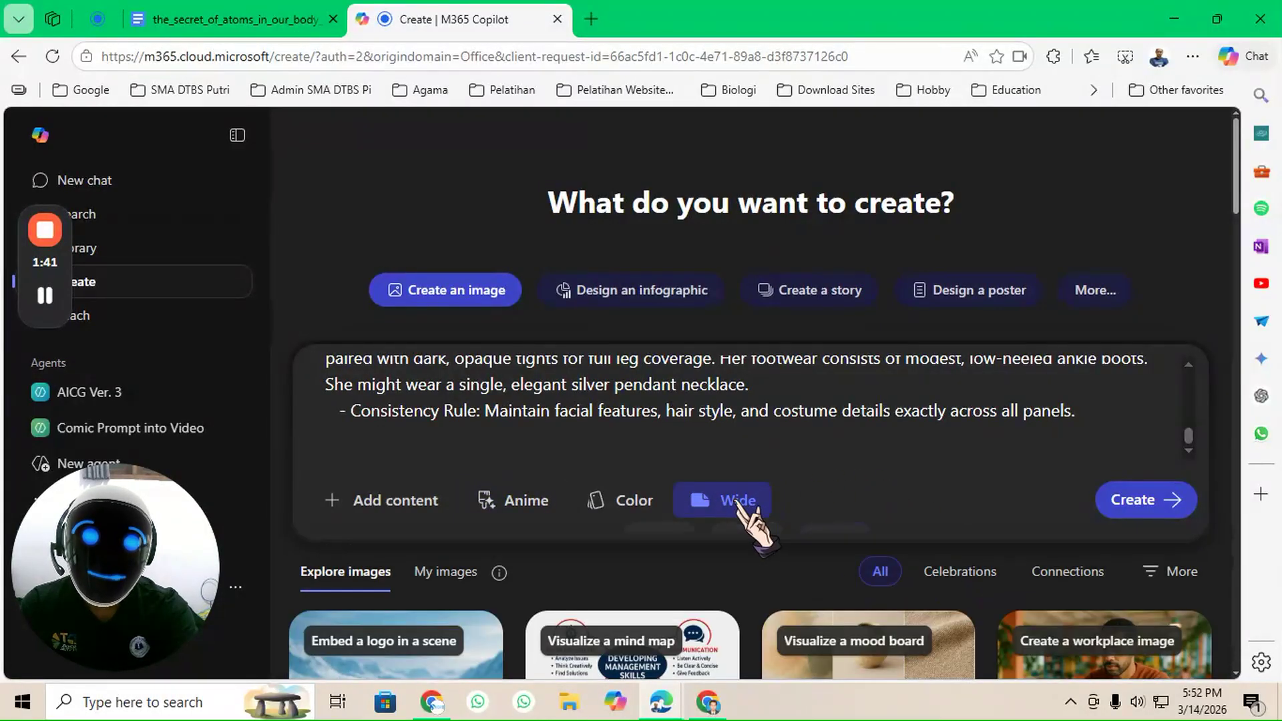
click(1147, 499)
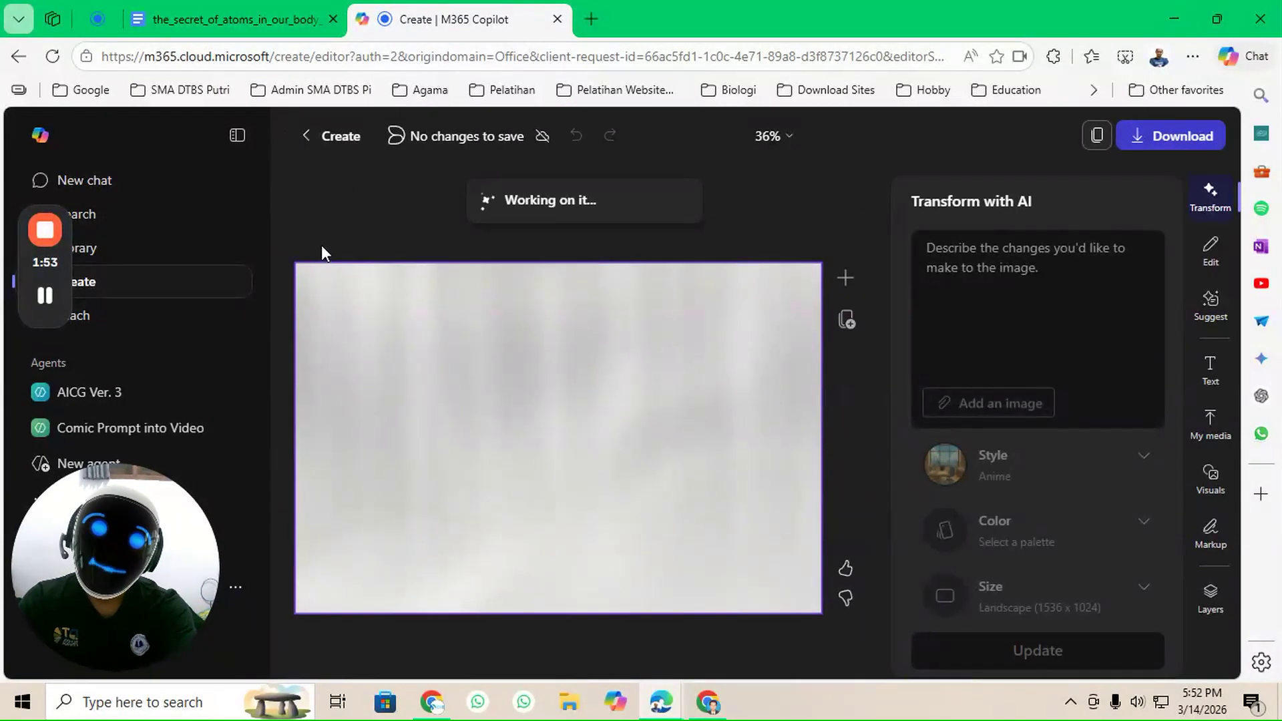
Download the generated cast image and save it as a PNG in the Downloads folder under its suggested name
mouse_move(45, 293)
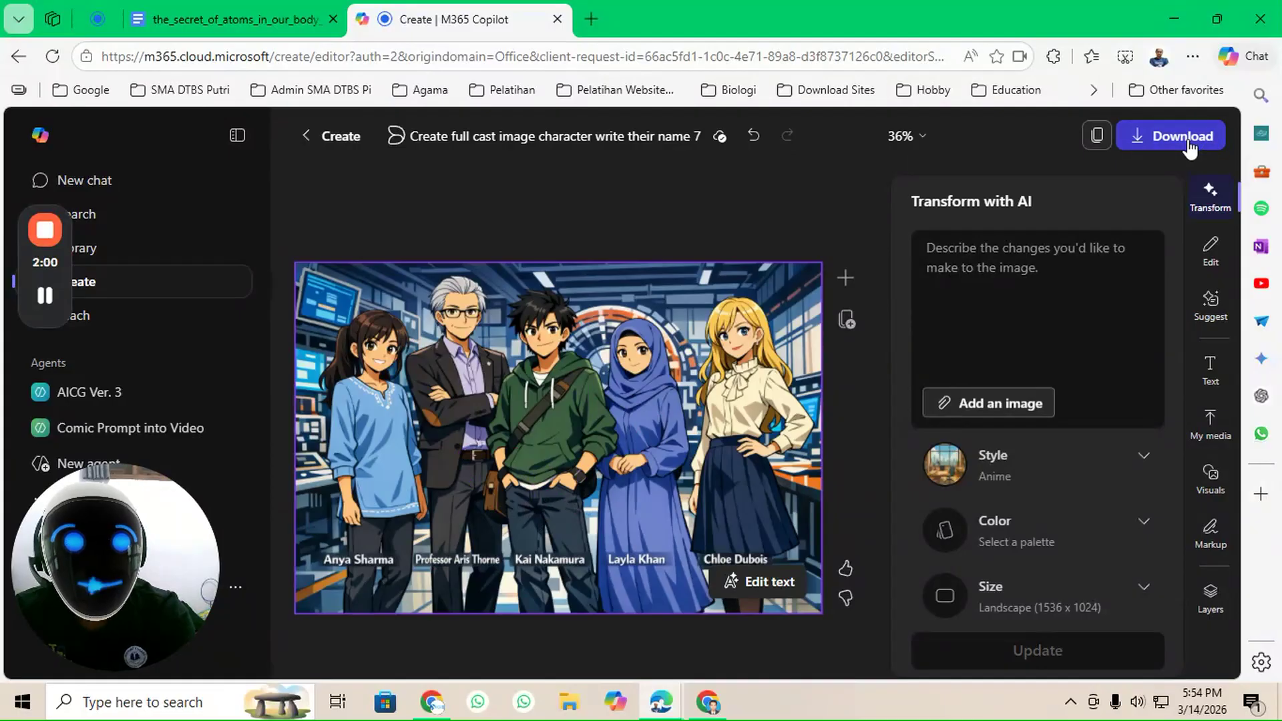
click(1211, 145)
click(1070, 257)
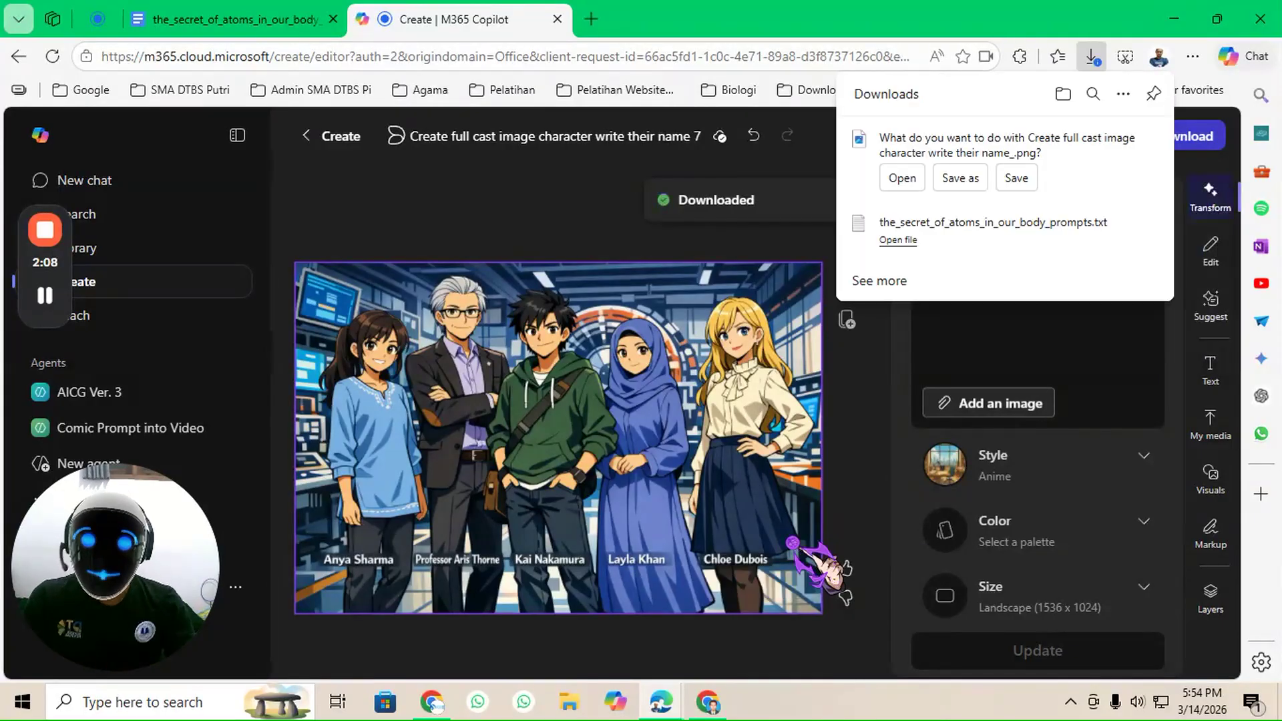
click(959, 179)
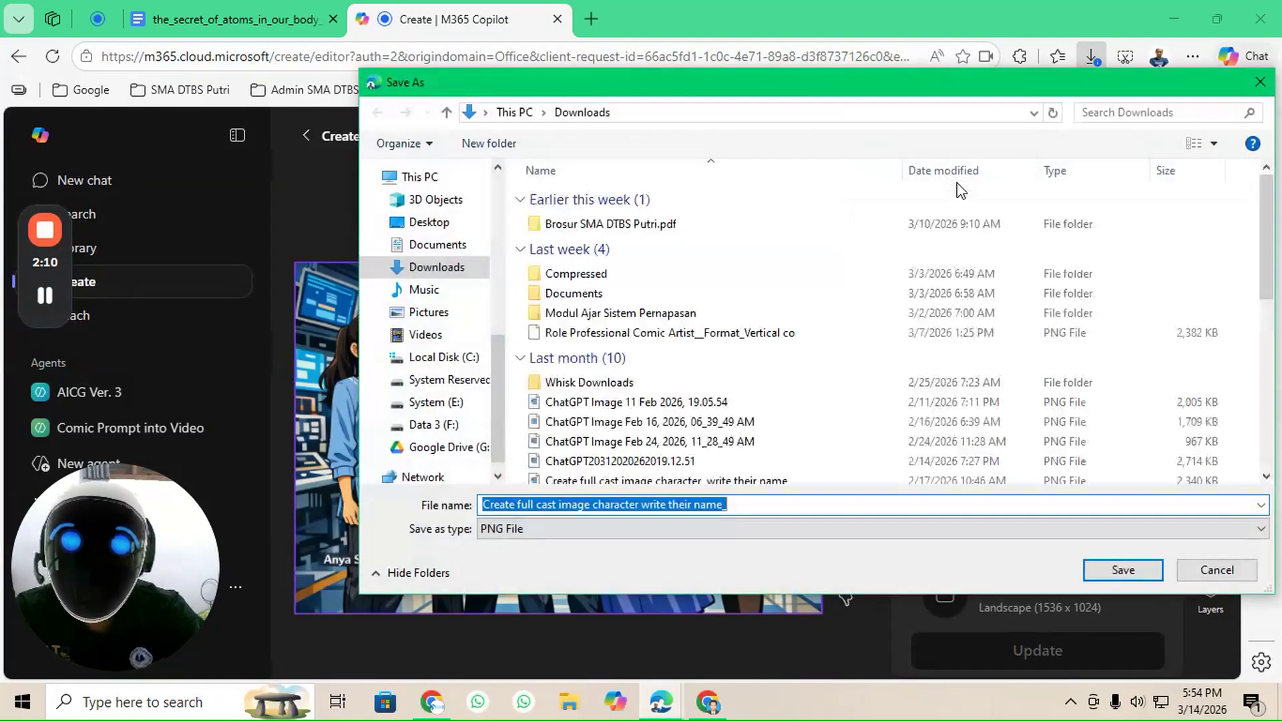
click(428, 269)
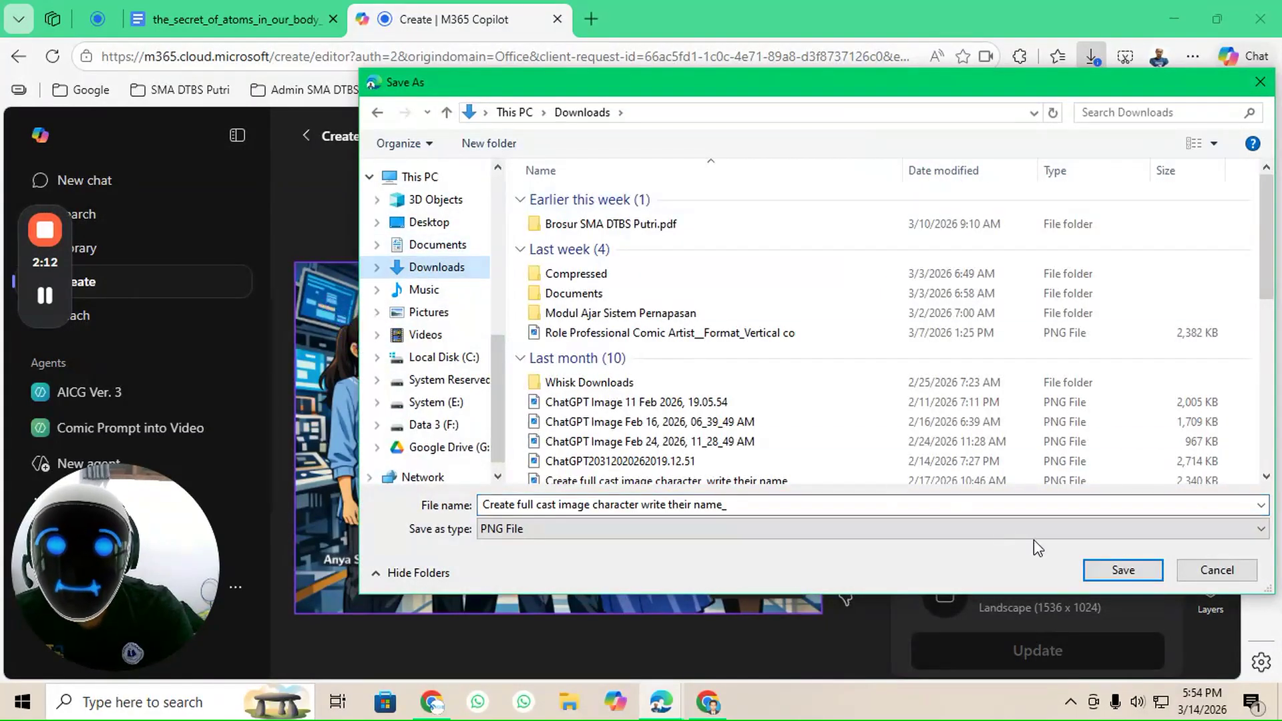
click(1123, 571)
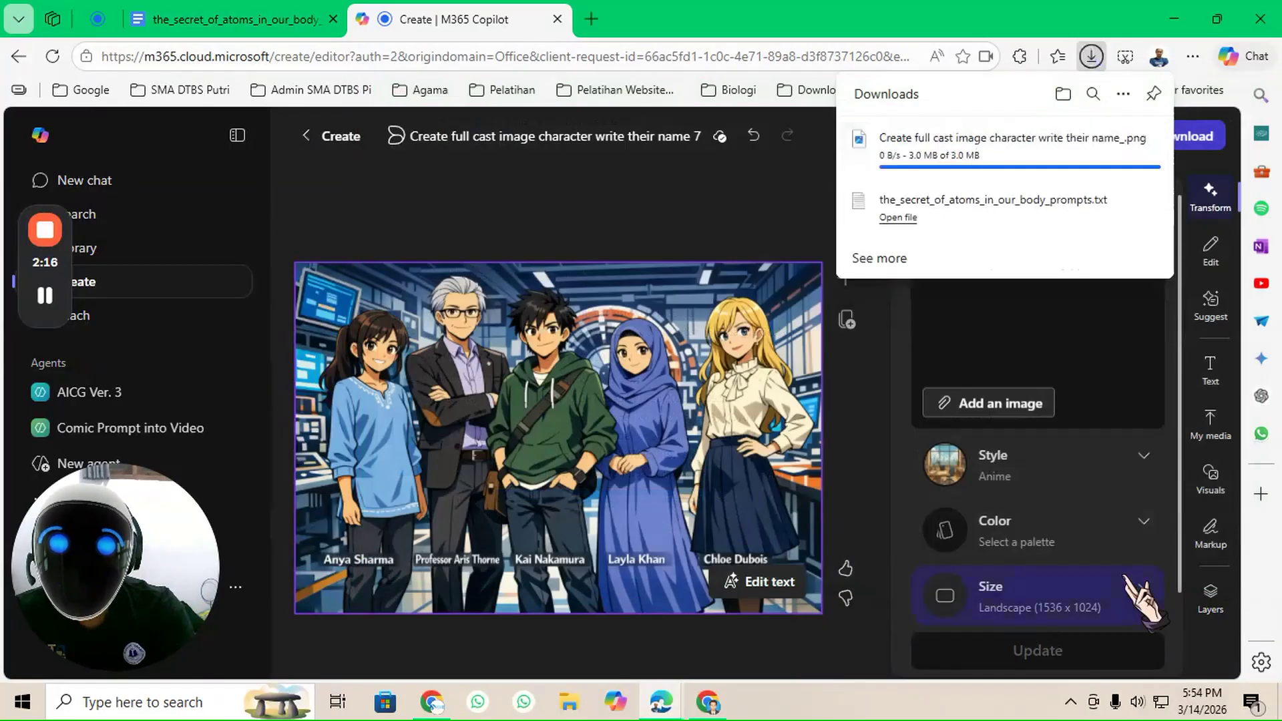
Return to the image prompt, attach the saved full cast image as reference content and clear the old prompt text
click(309, 135)
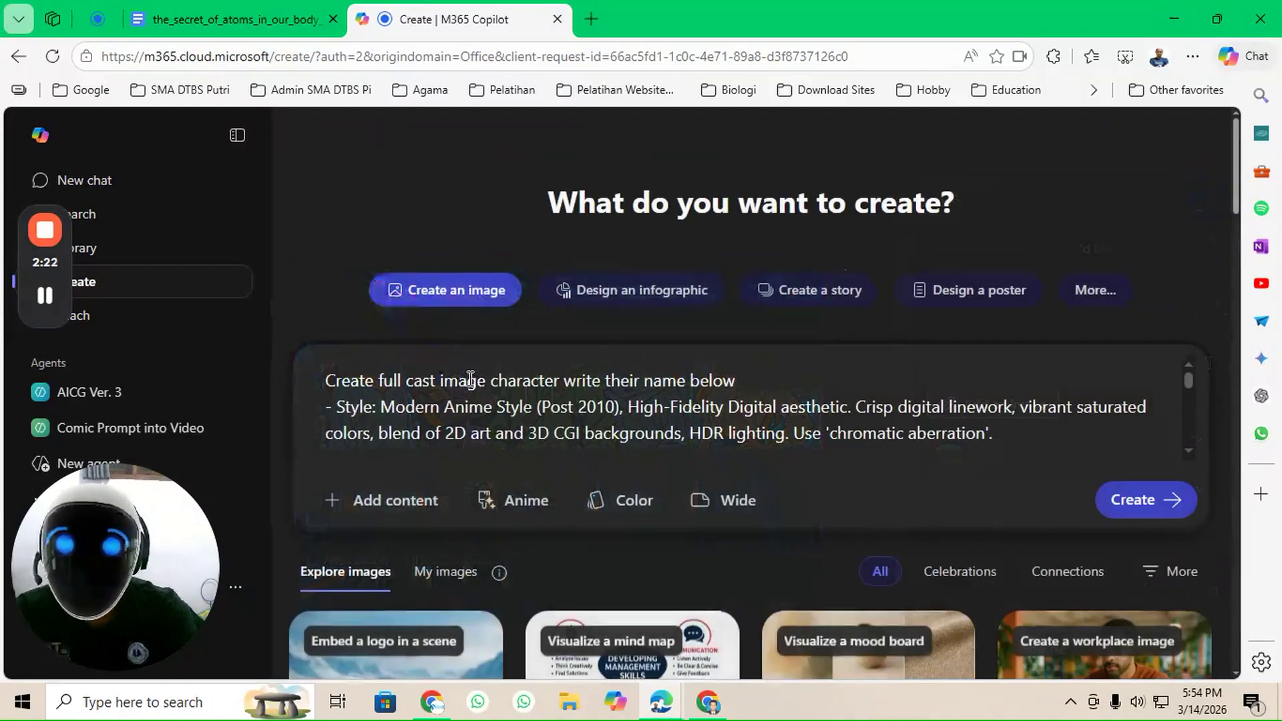
click(379, 504)
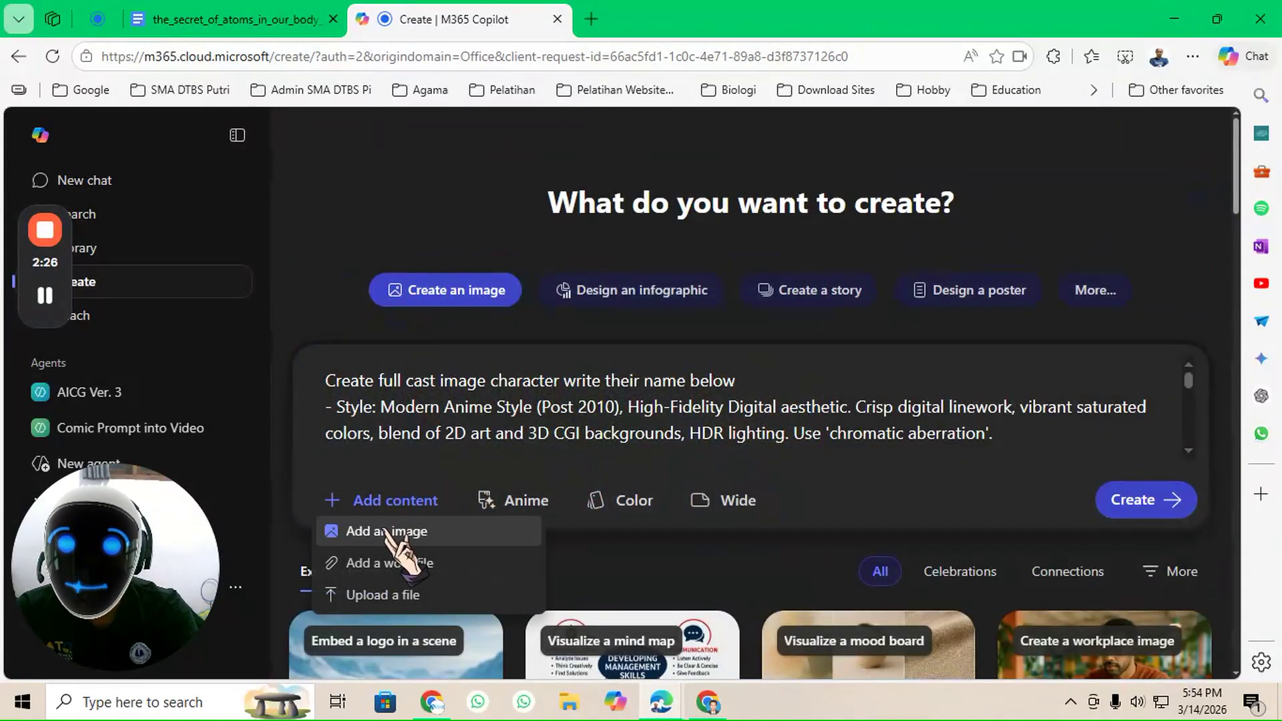
click(386, 531)
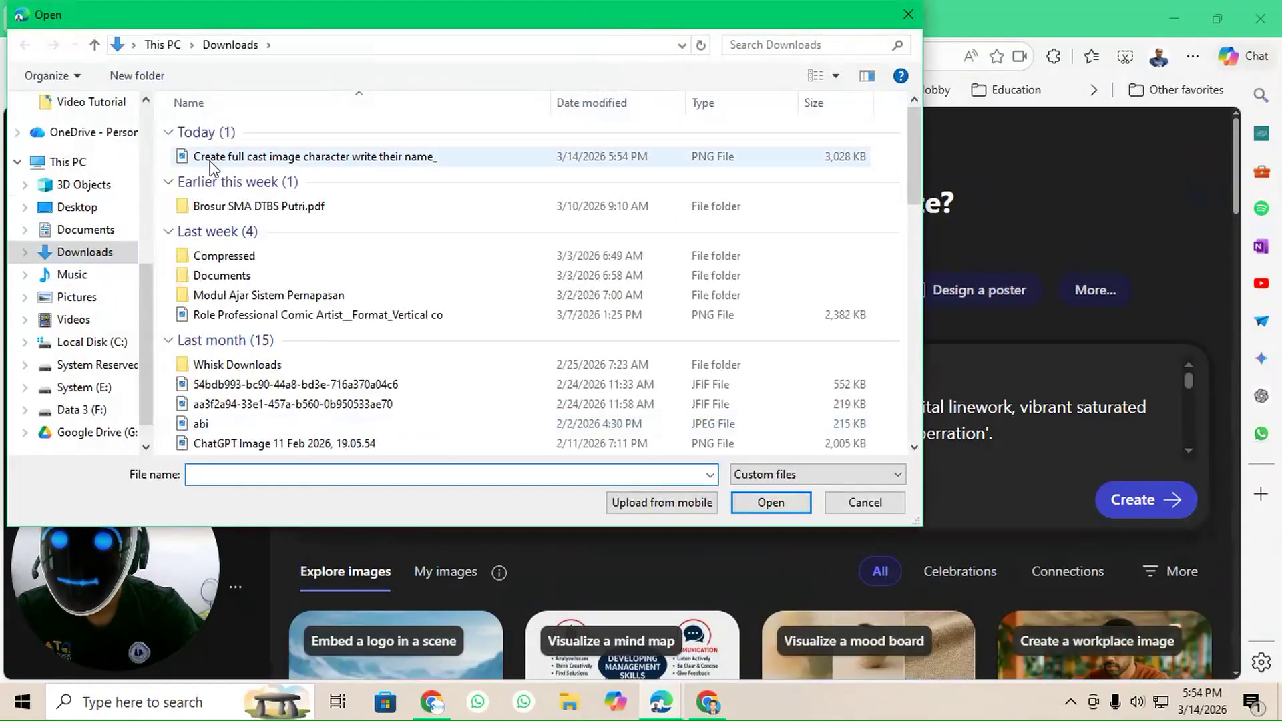
double_click(262, 160)
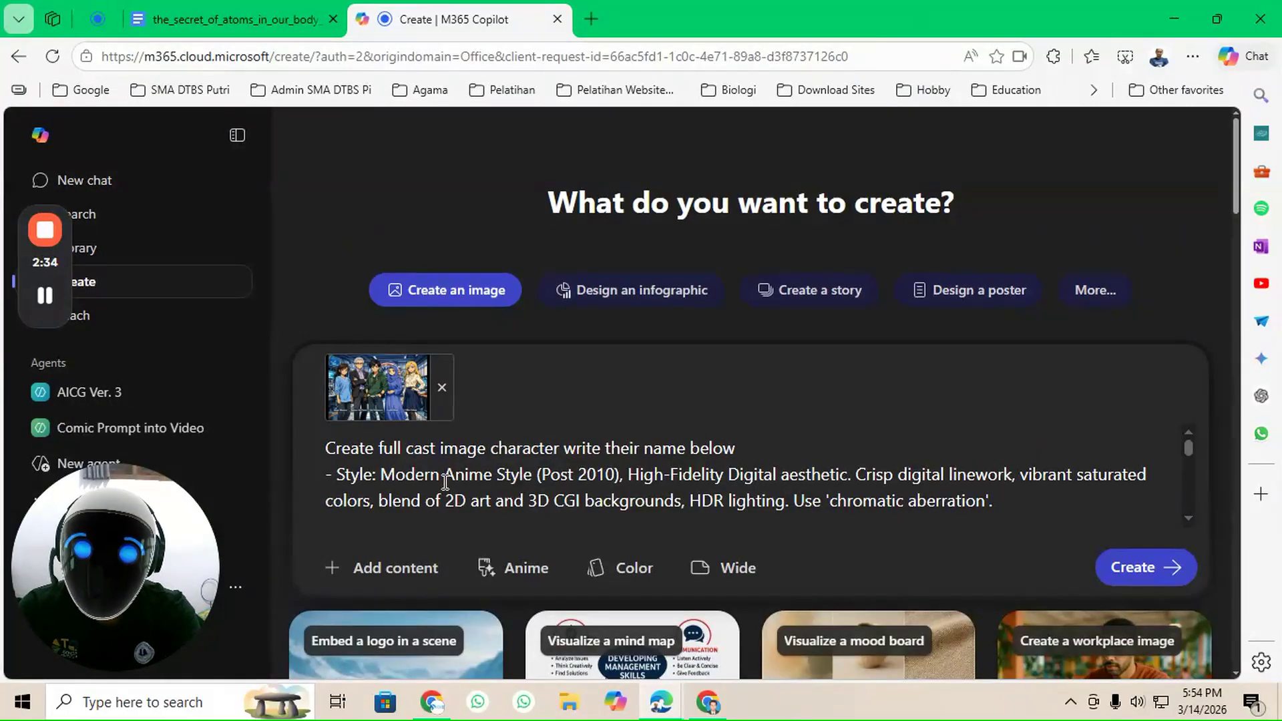
key(ctrl+a)
key(BackSpace)
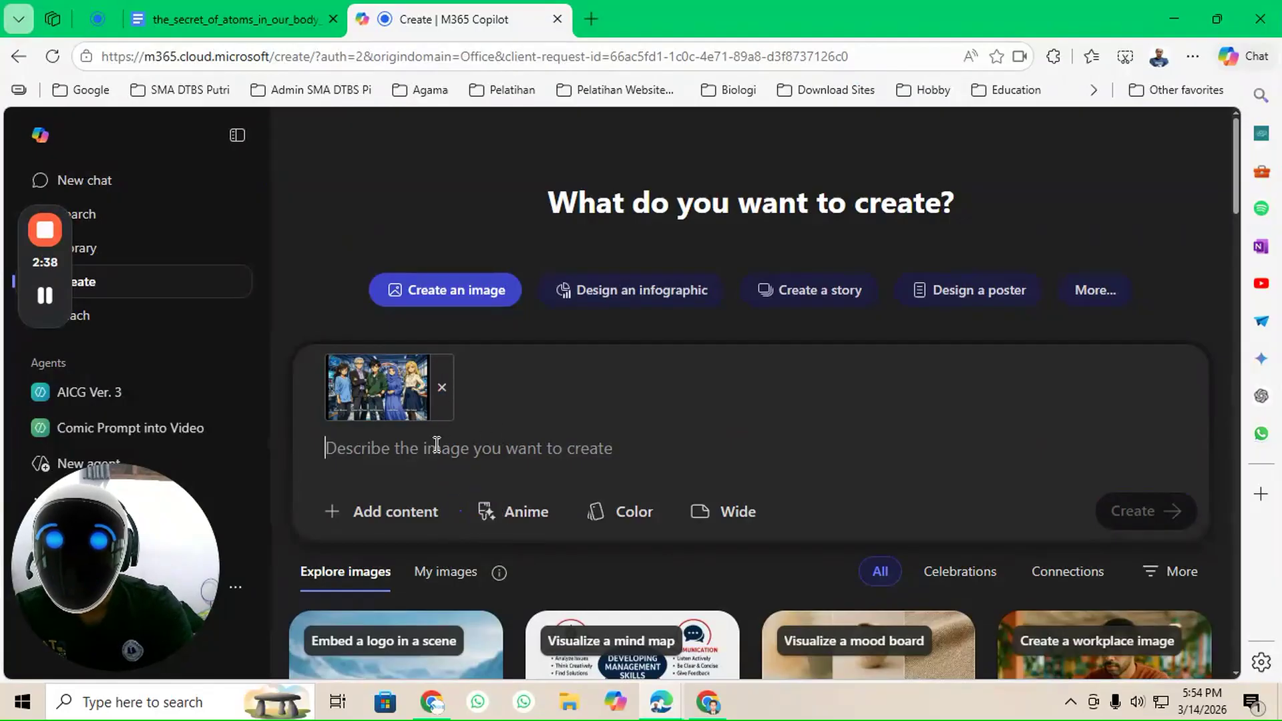
Copy the entire Page 1 prompt, from its page heading through Final Output, from the Google Docs document into Copilot's image description
click(180, 19)
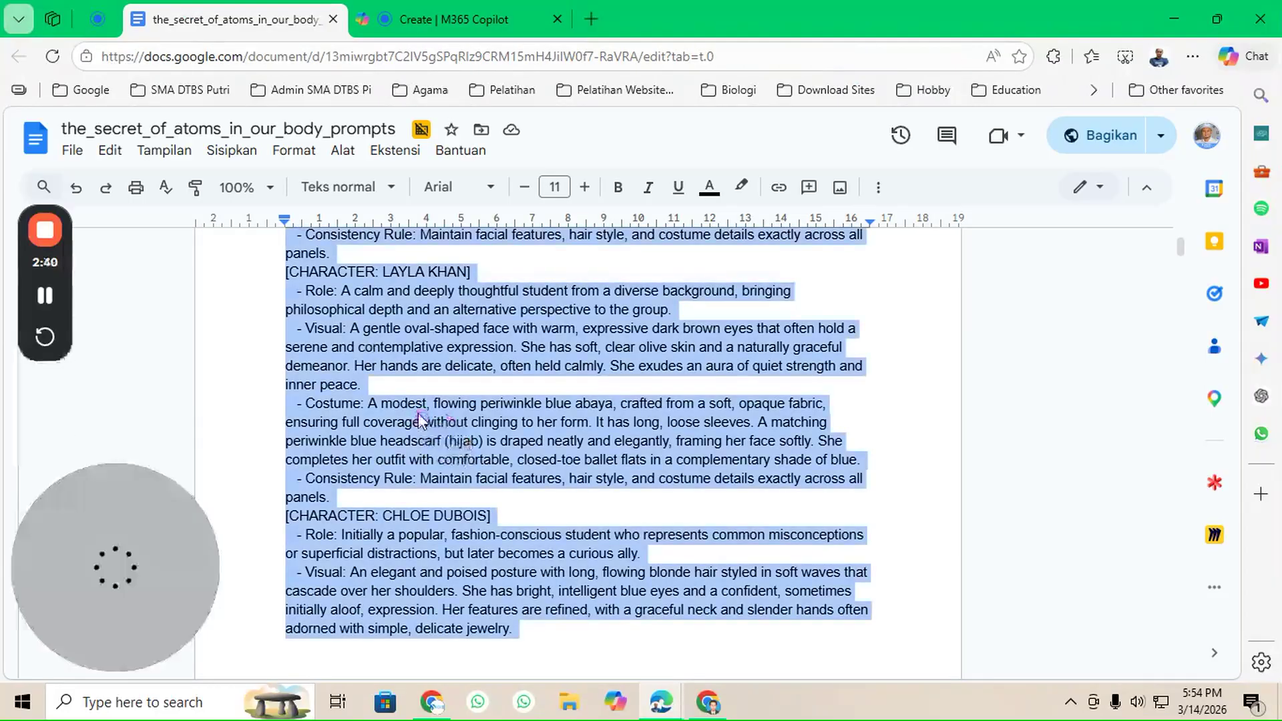
scroll(422, 418, up, 15)
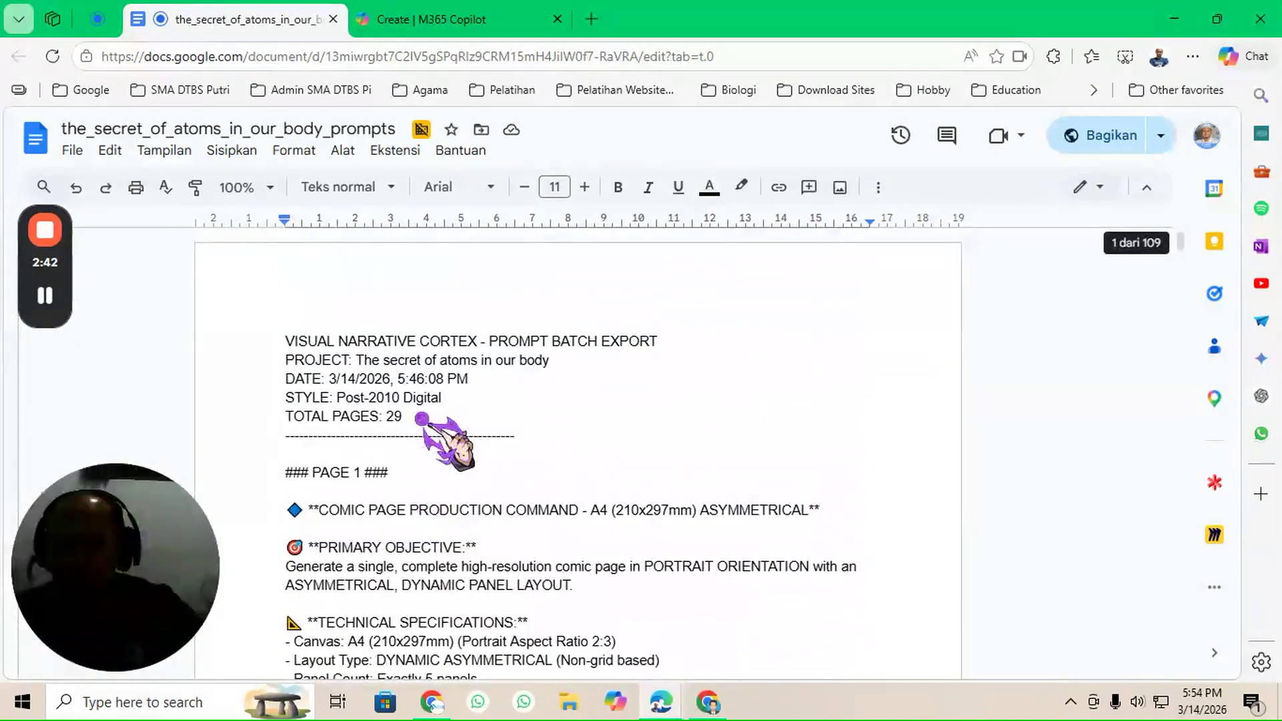
scroll(422, 418, down, 4)
scroll(422, 418, up, 3)
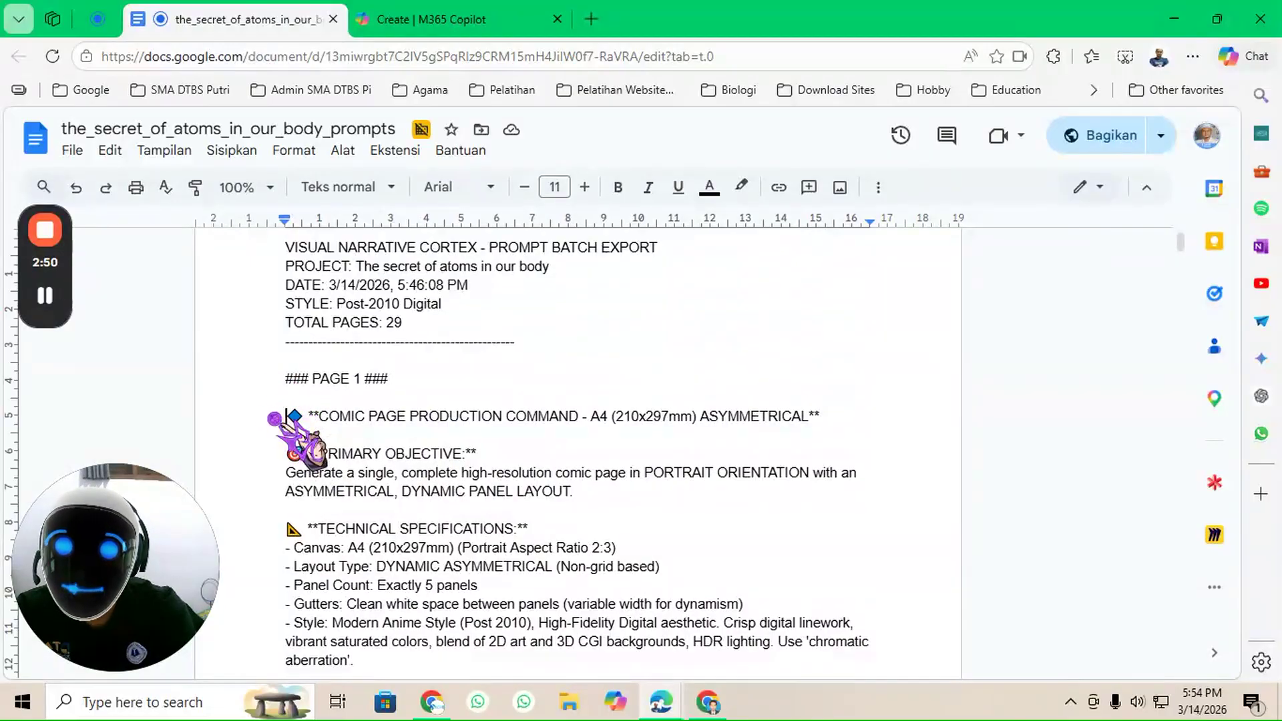
drag(285, 379, 487, 514)
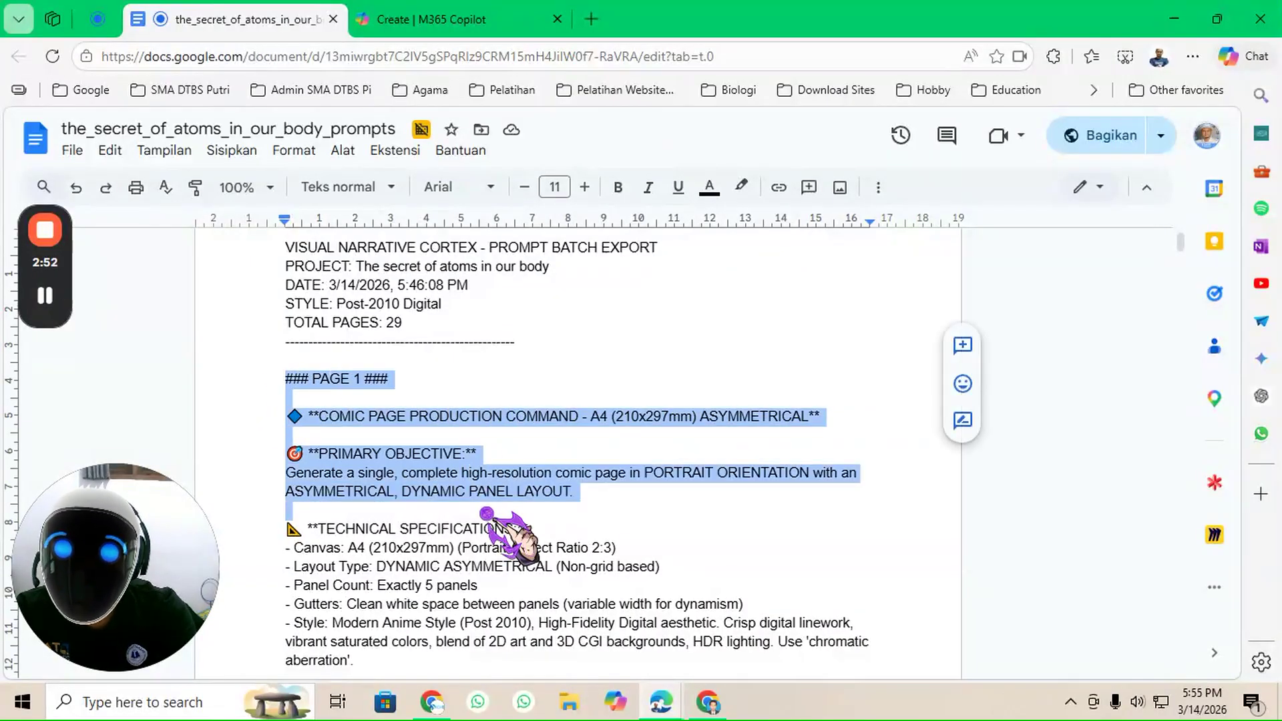
scroll(487, 514, down, 20)
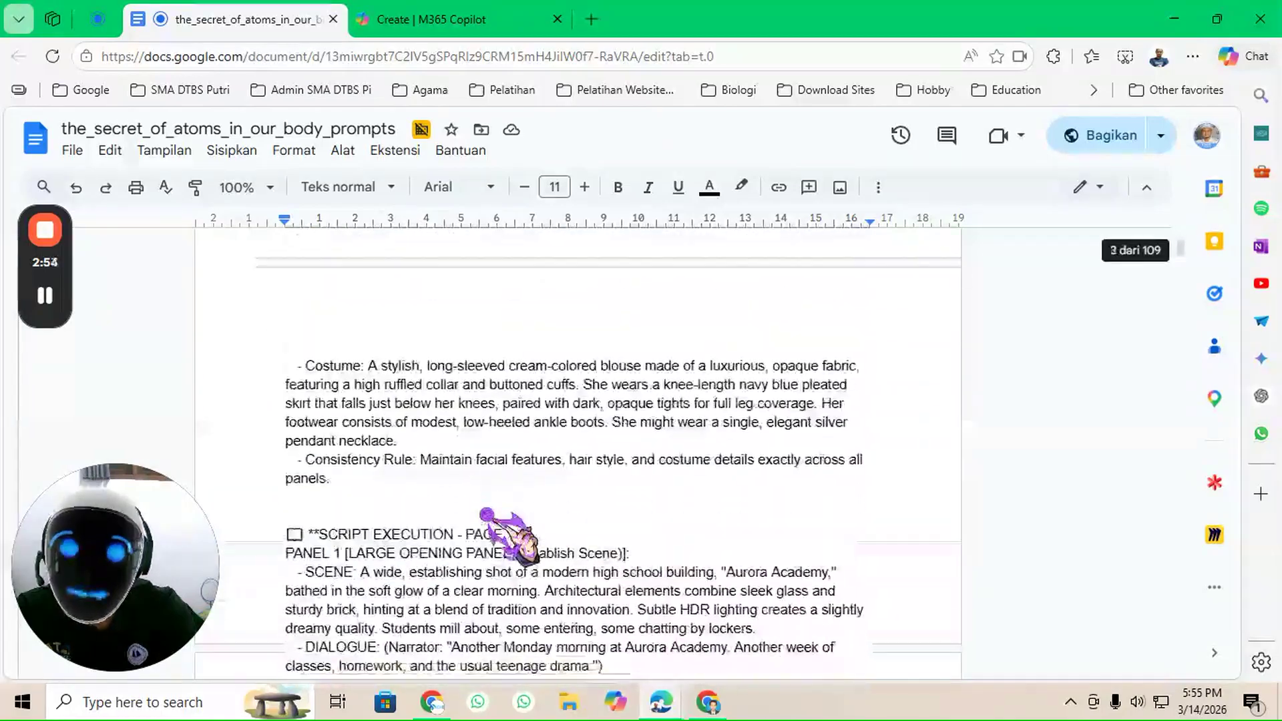
scroll(487, 513, down, 10)
scroll(486, 513, down, 5)
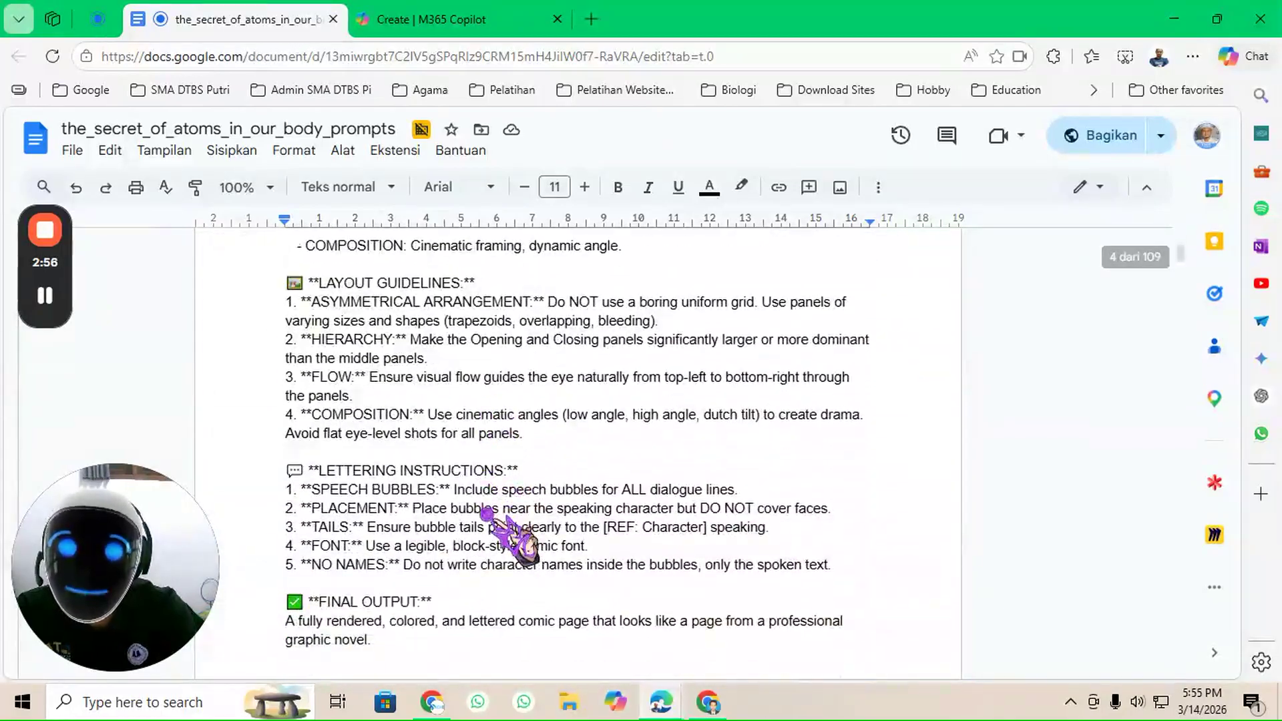
shift+click(430, 401)
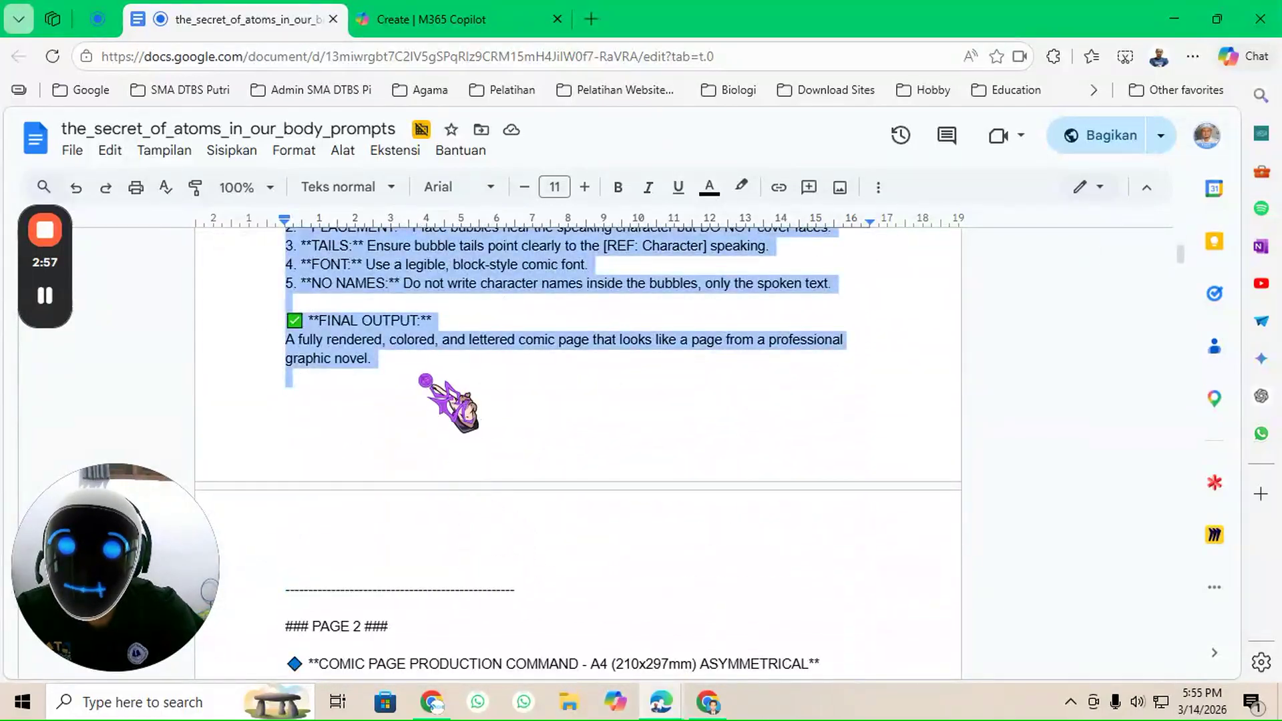
shift+click(379, 366)
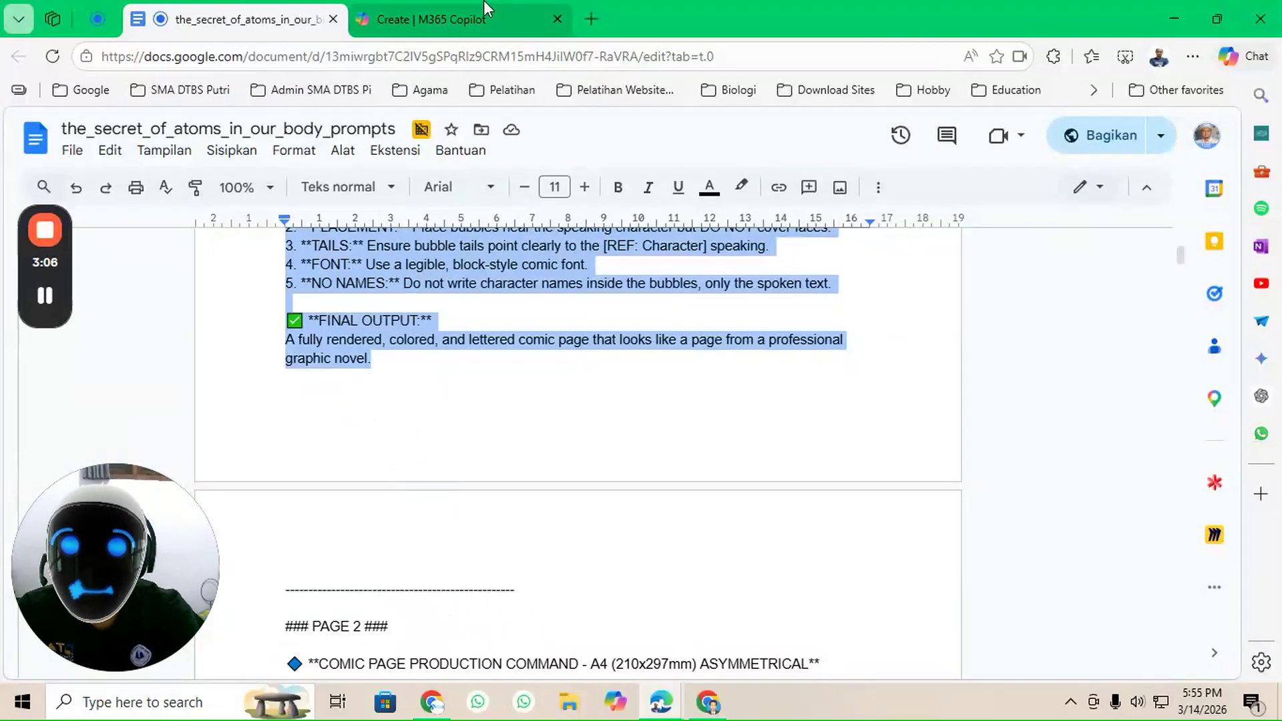
click(430, 19)
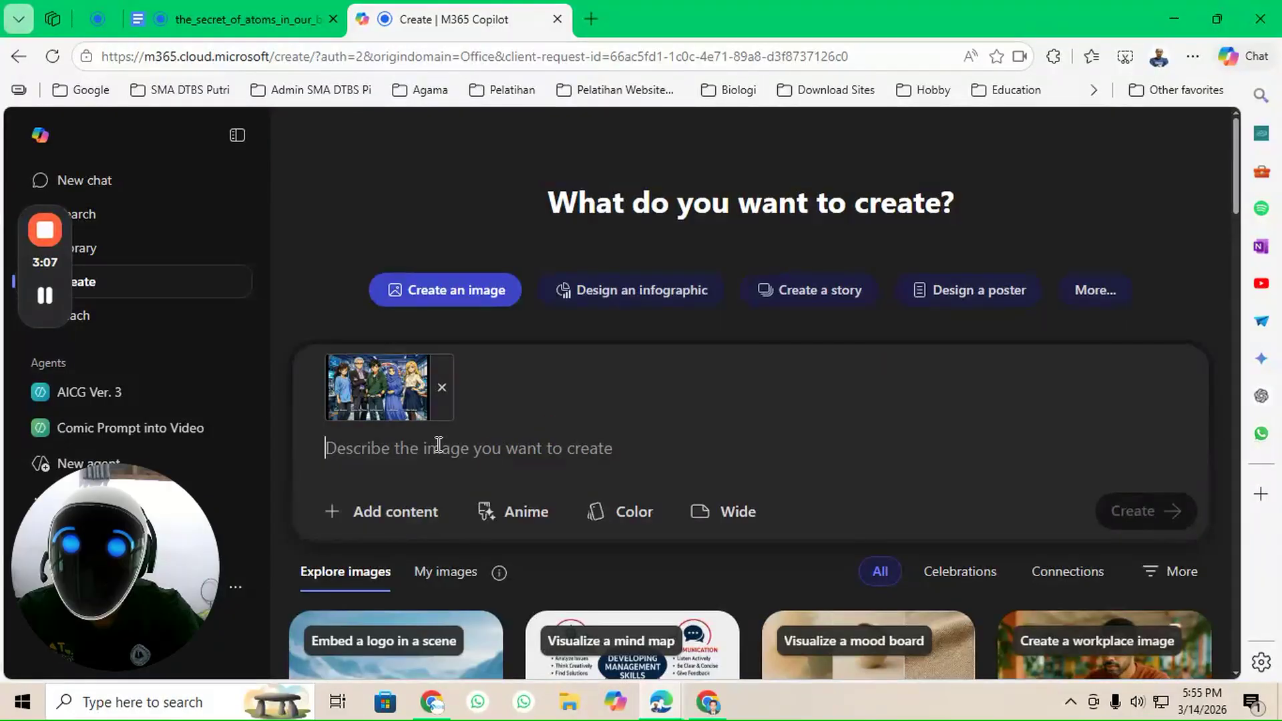
key(ctrl+v)
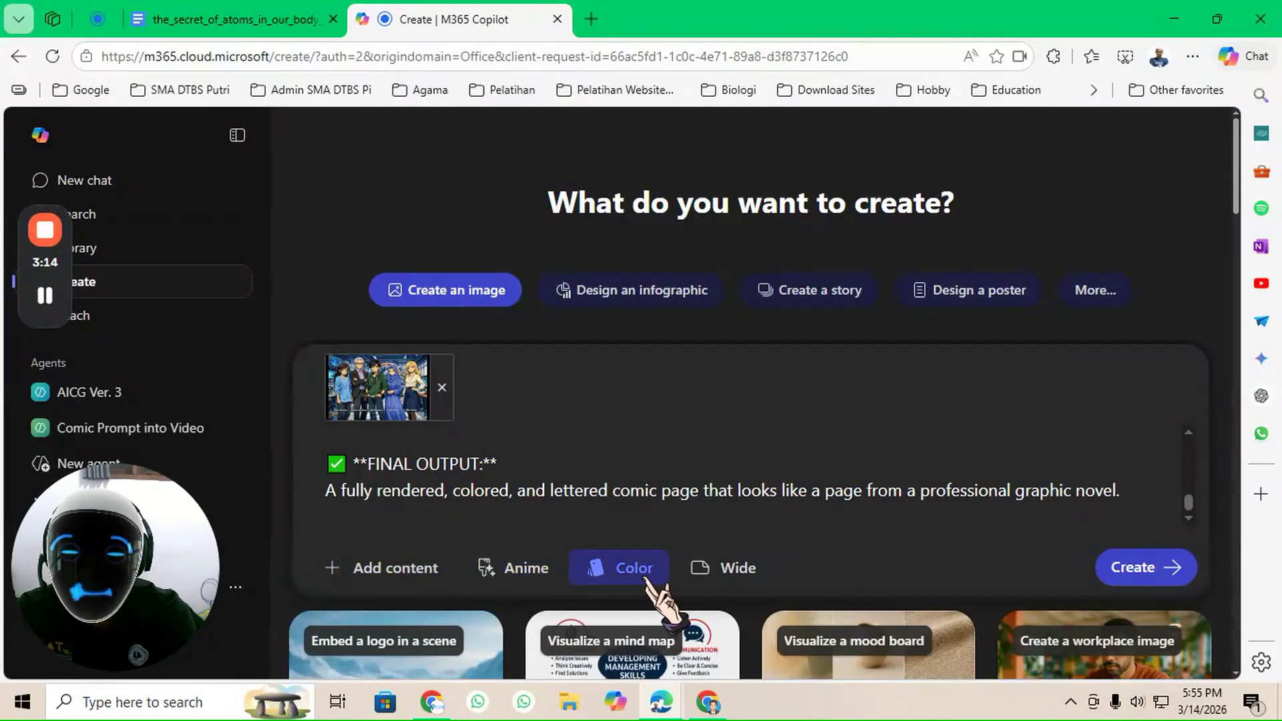
Set the image size to Portrait and generate the Page 1 comic image
click(722, 570)
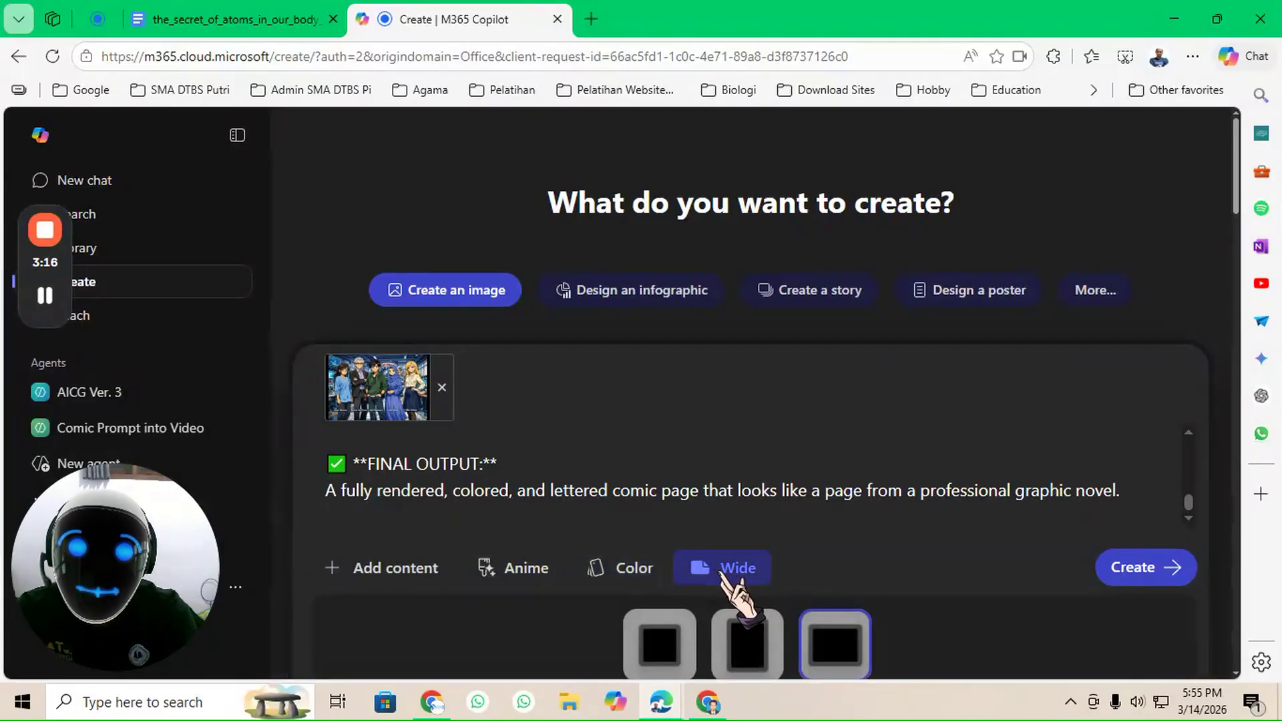
scroll(808, 567, down, 3)
click(754, 445)
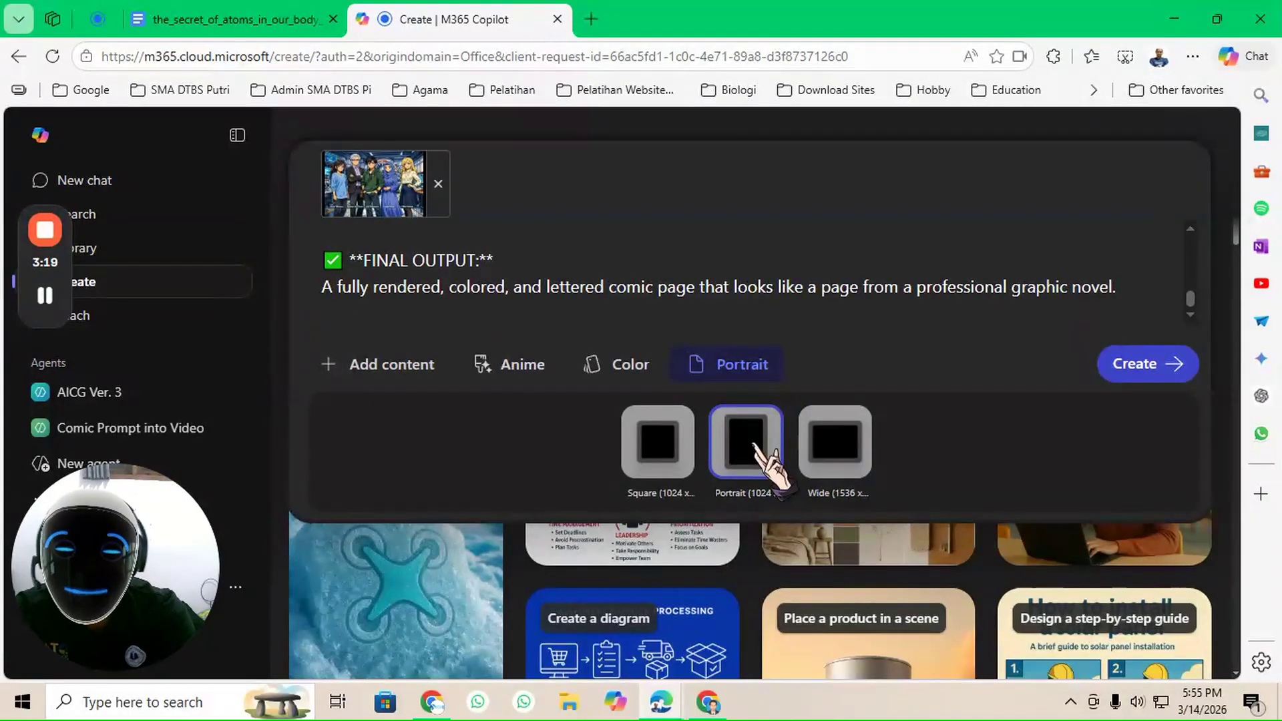
click(1143, 364)
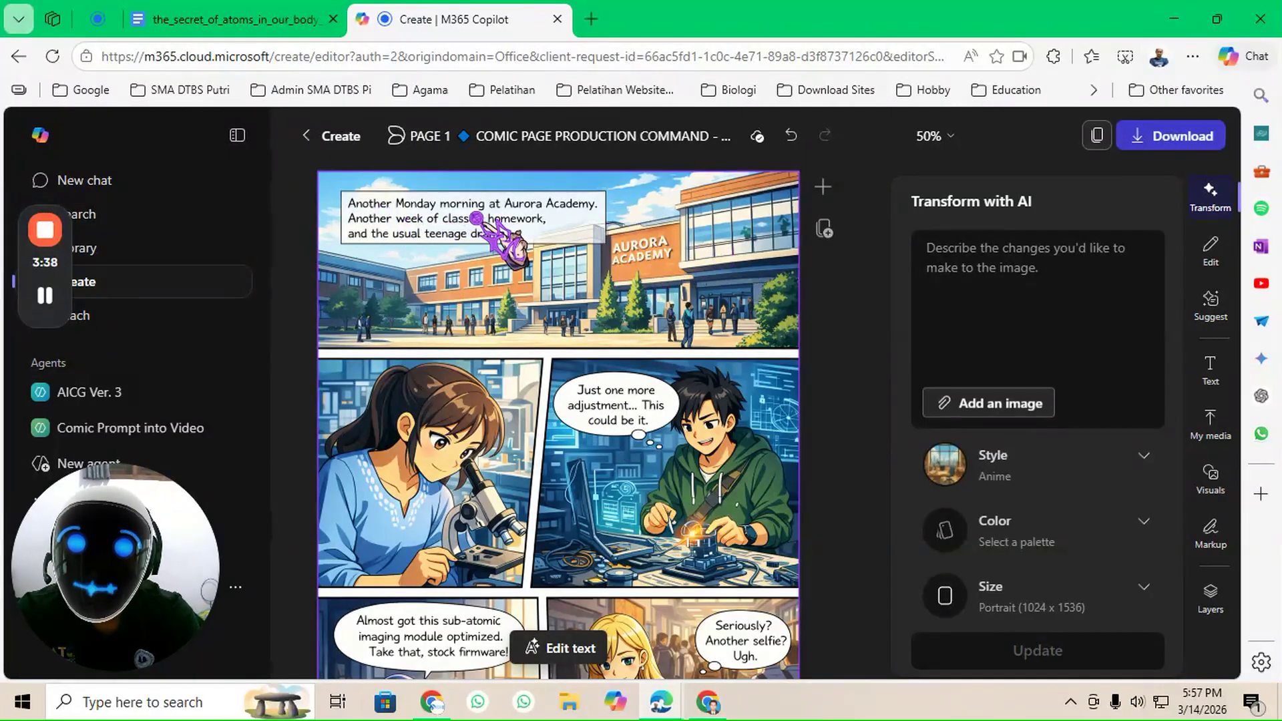
Compare the generated Page 1 panels with the Page 1 script in the Google Docs document, starting with Panel 1's narrator line
key(ctrl+Tab)
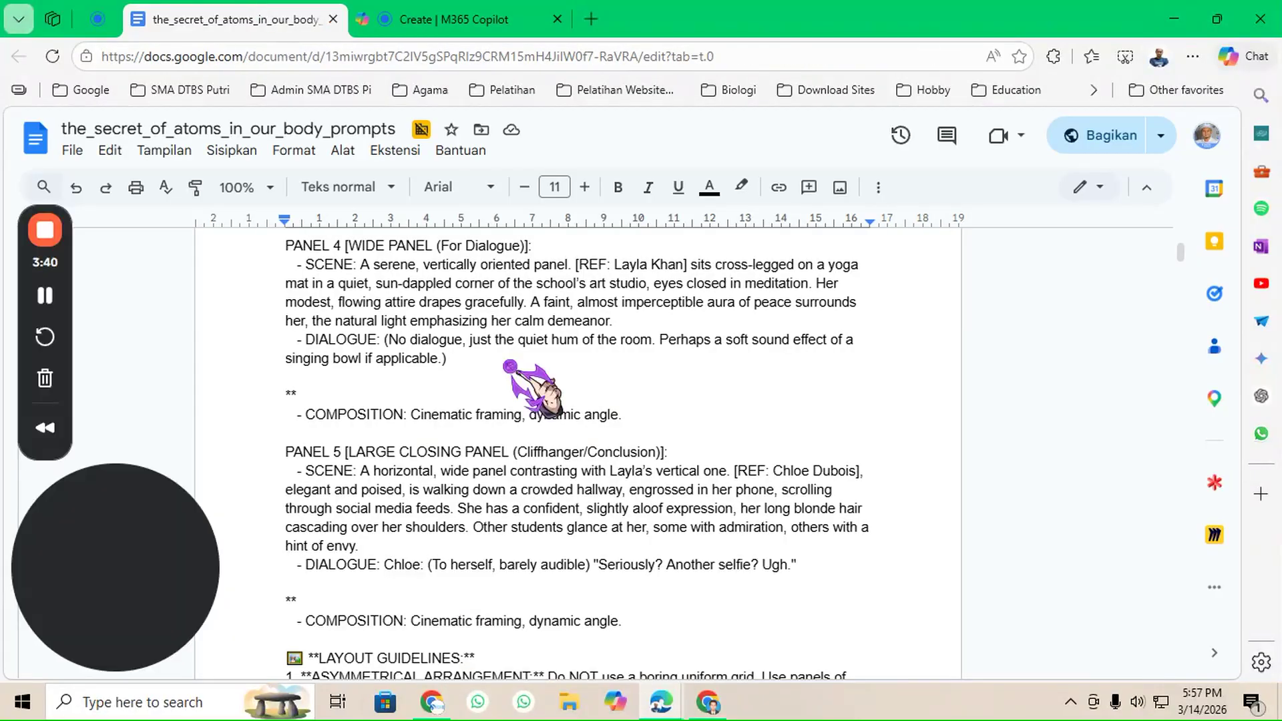
scroll(573, 502, up, 15)
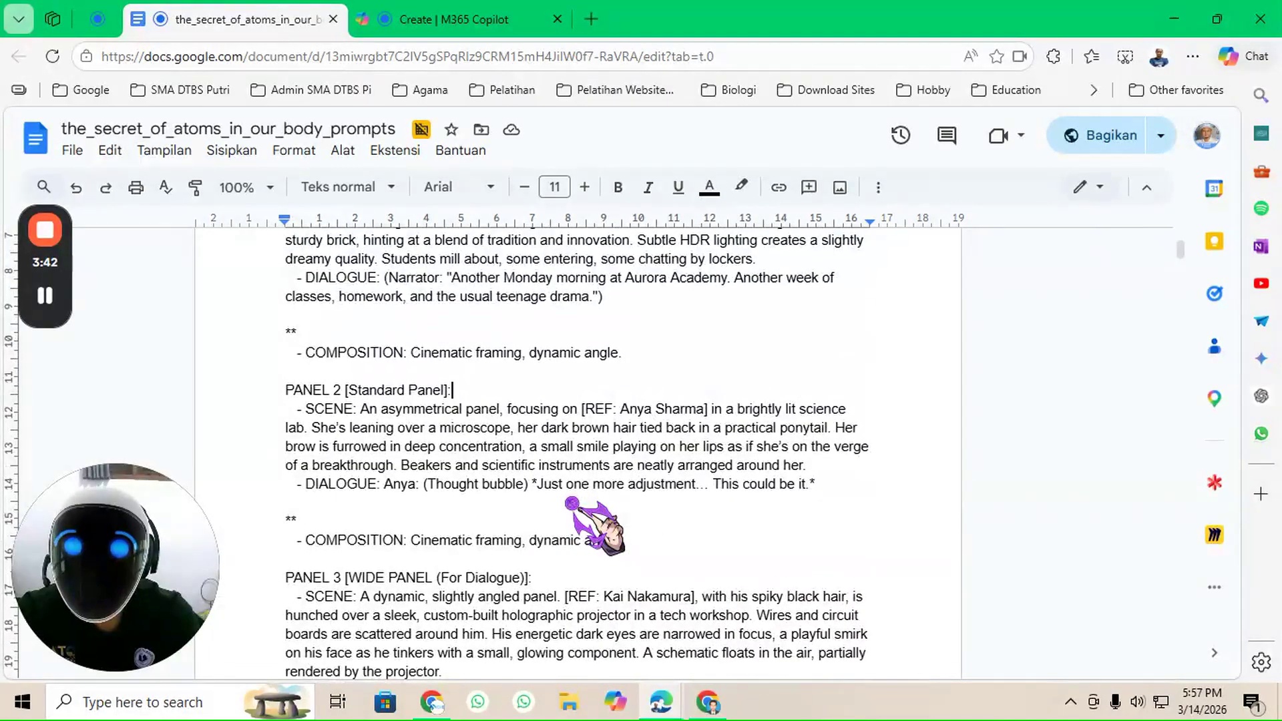
scroll(573, 503, up, 4)
scroll(563, 515, down, 3)
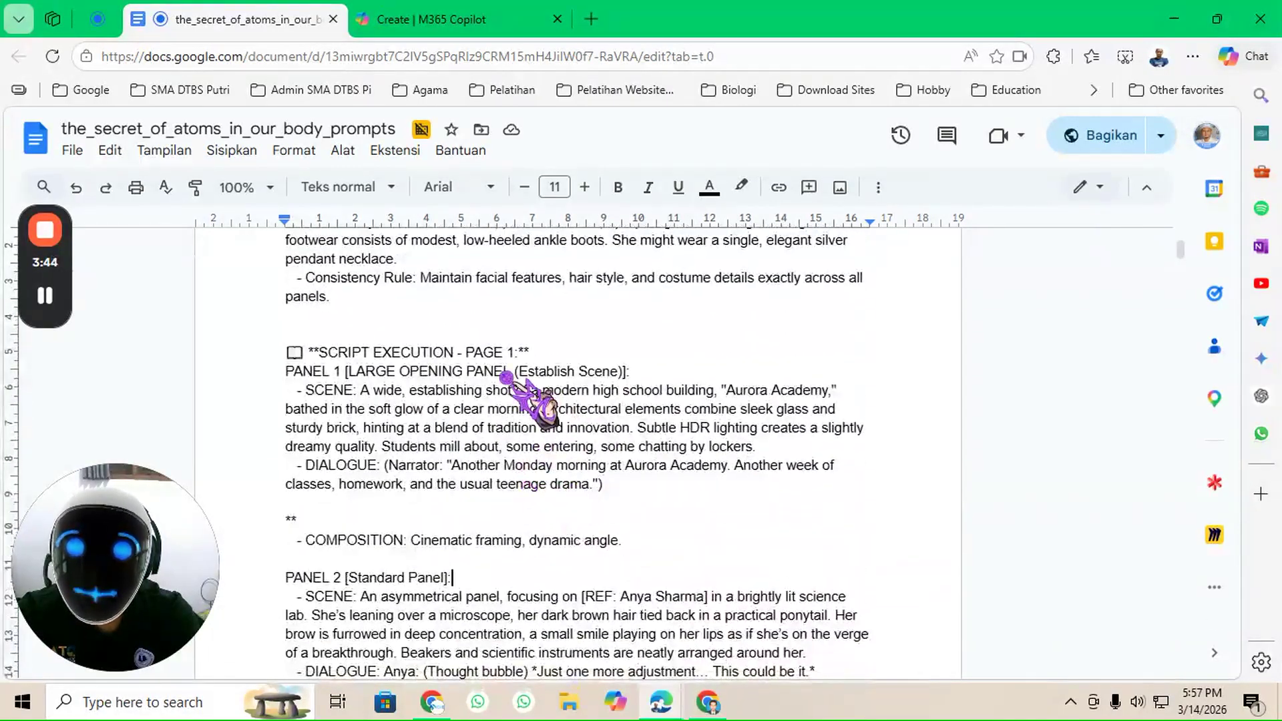
drag(453, 465, 673, 488)
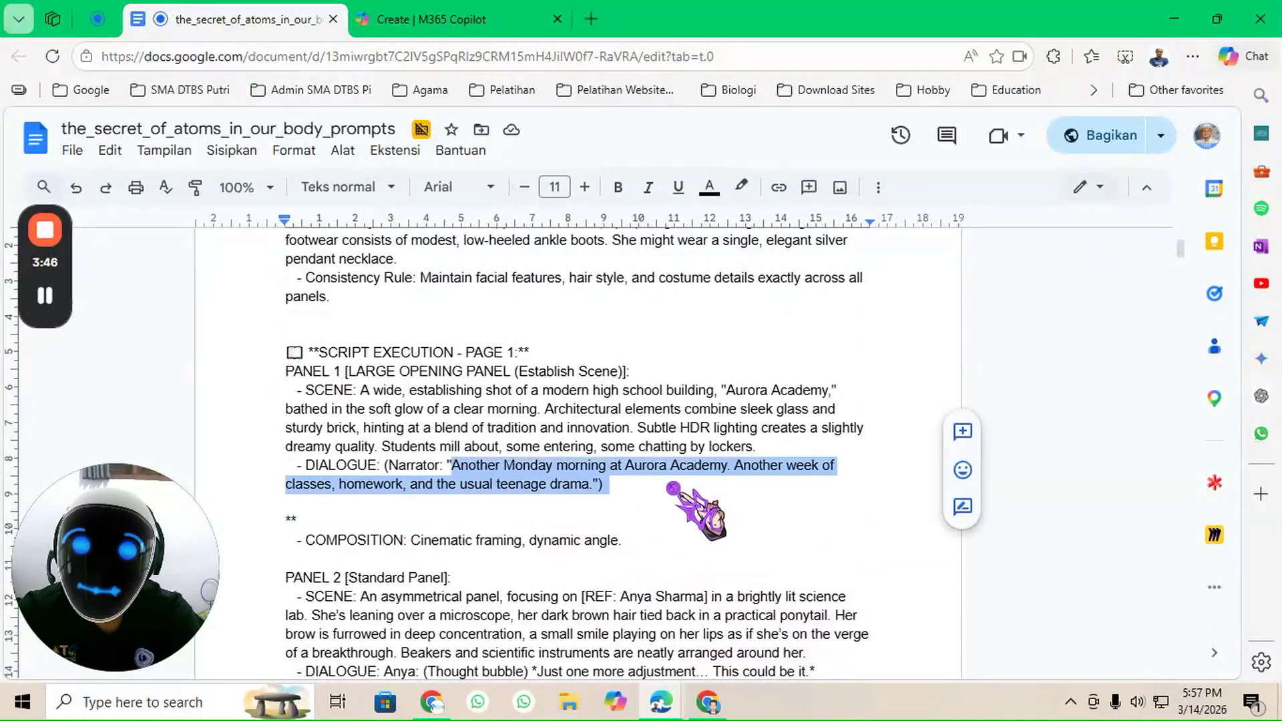
click(434, 18)
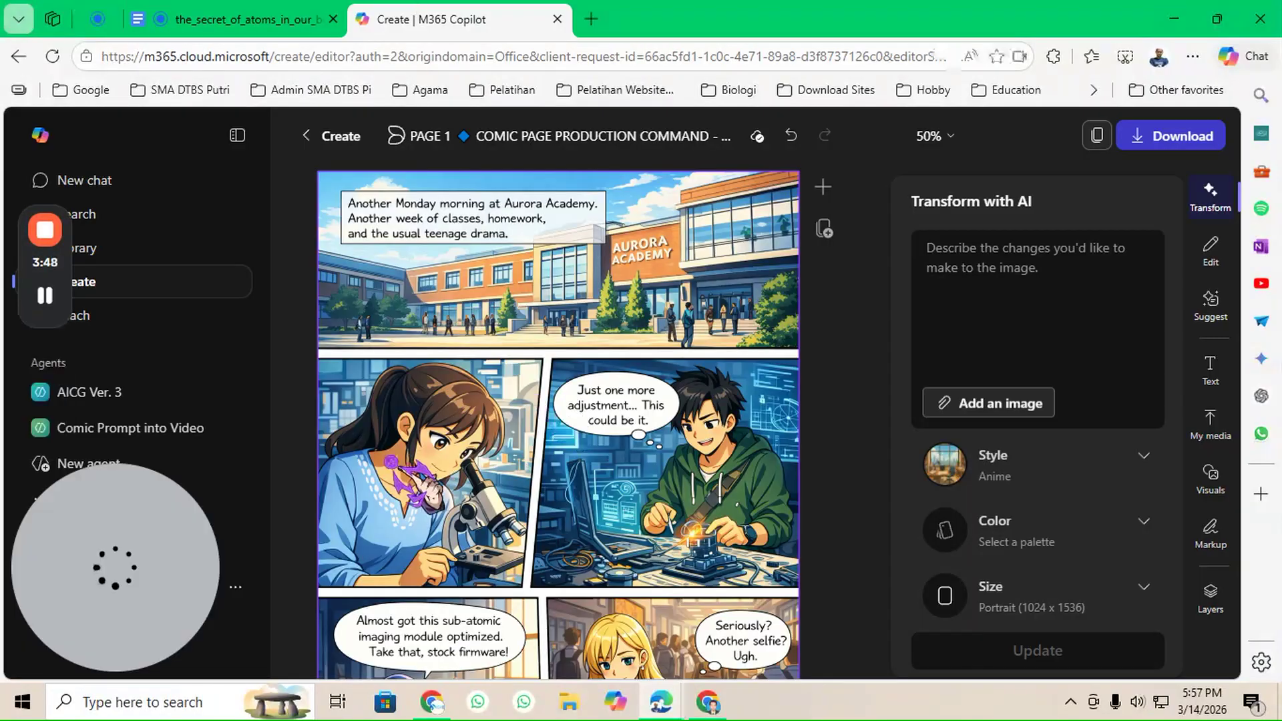
scroll(649, 461, down, 2)
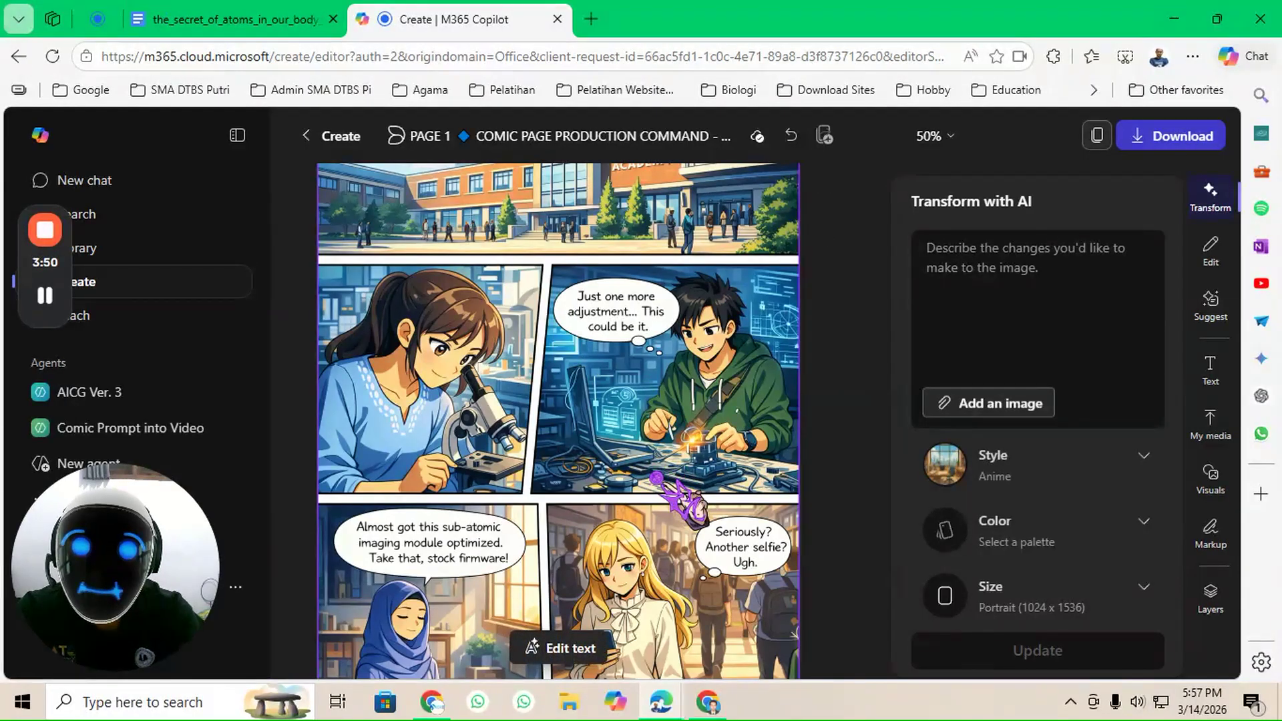
scroll(657, 478, down, 1)
scroll(657, 478, down, 2)
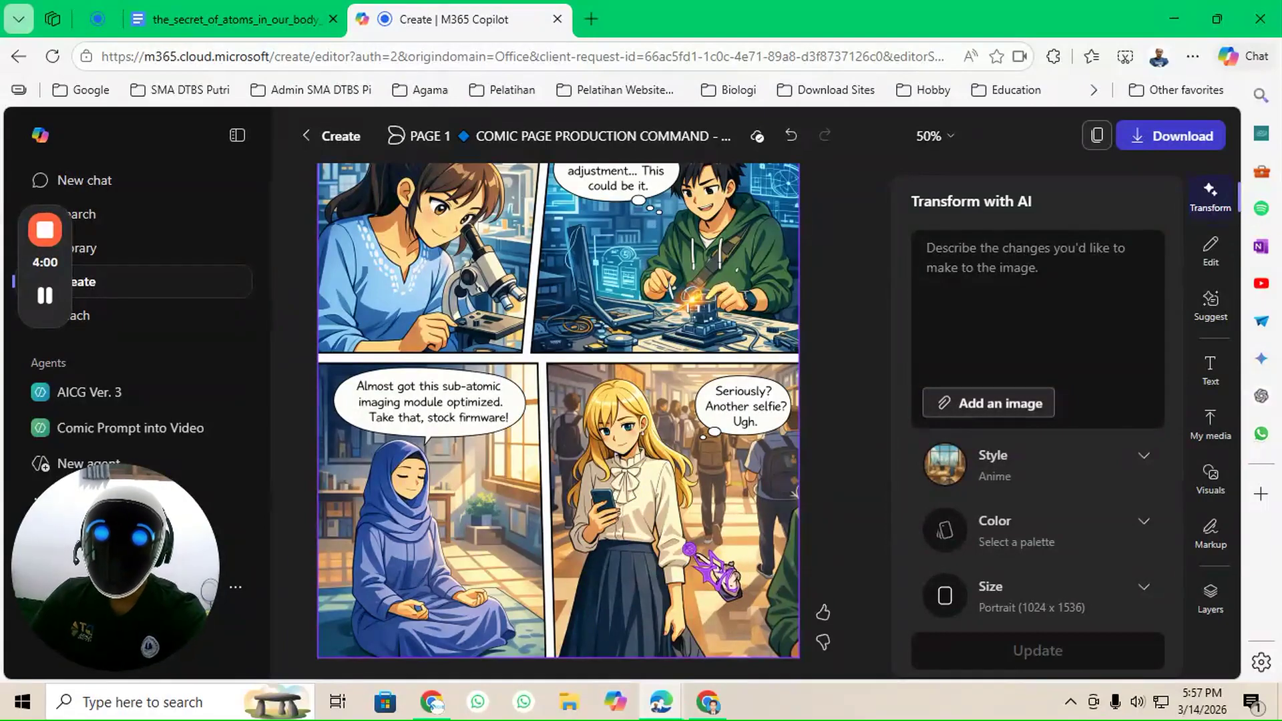
Switch to the Google Docs prompts document and copy the entire Page 2 prompt, from its page heading through Final Output
key(ctrl+Tab)
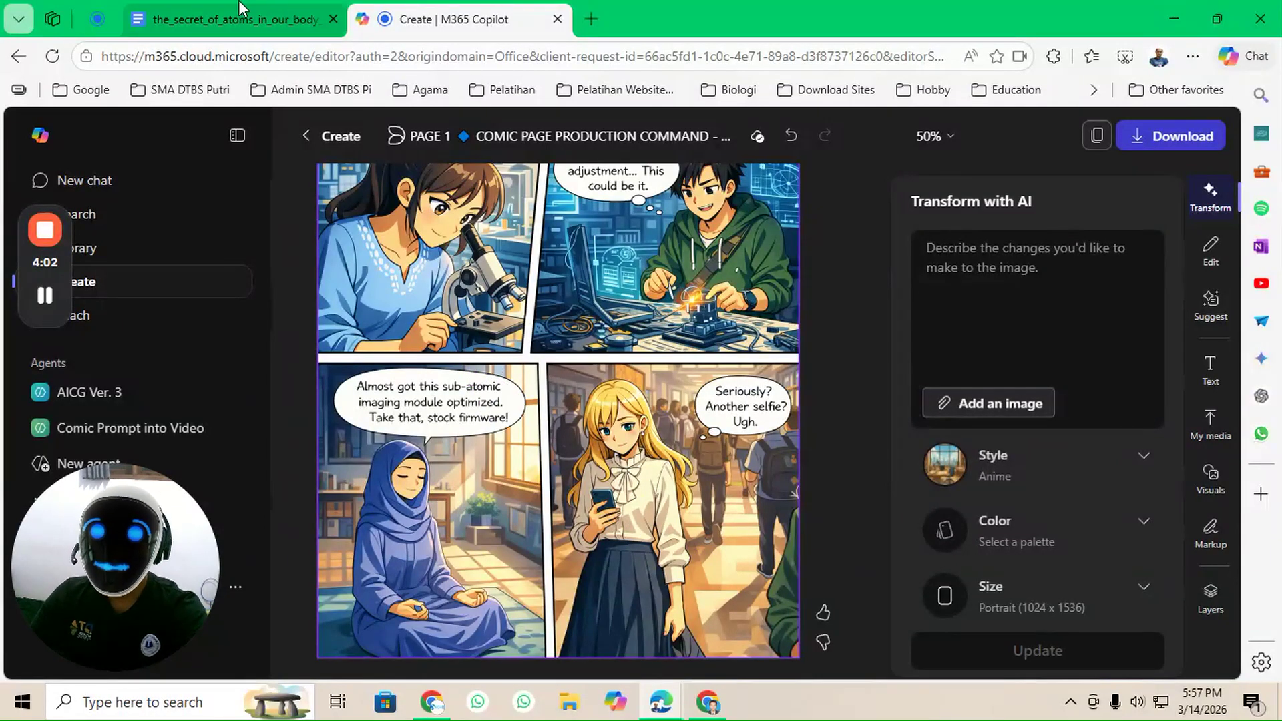
scroll(462, 408, down, 10)
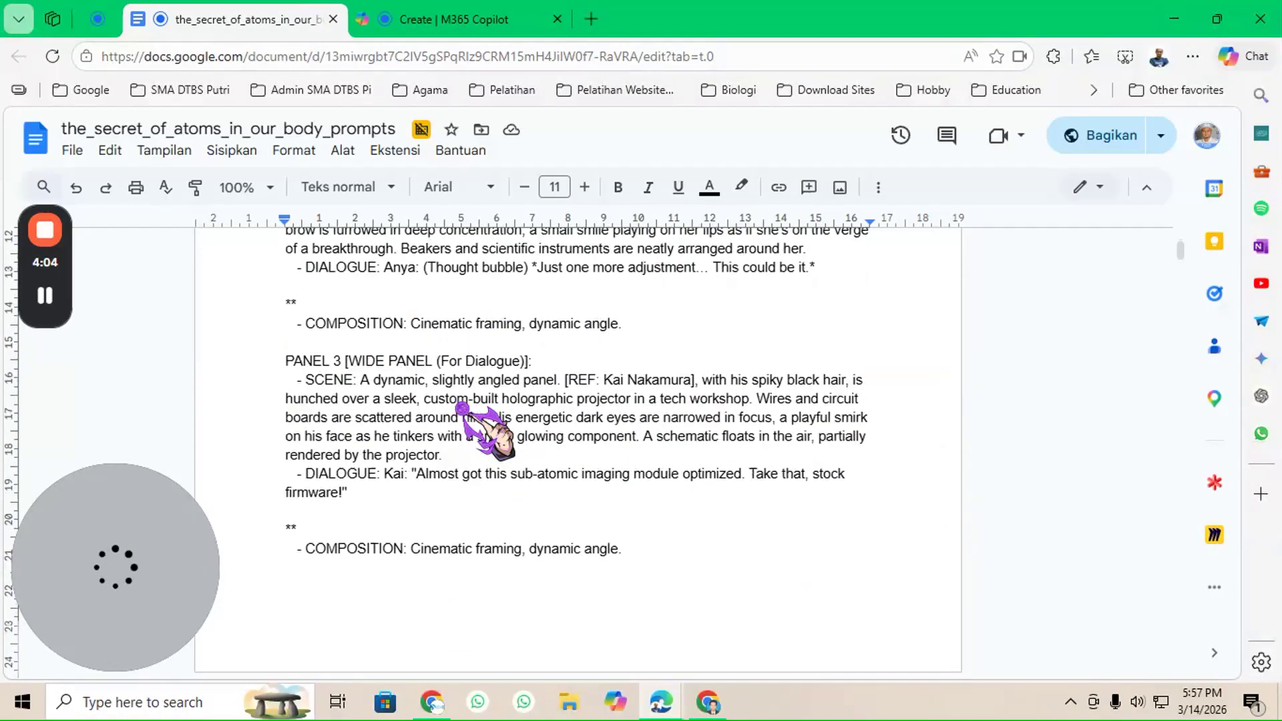
scroll(537, 569, down, 10)
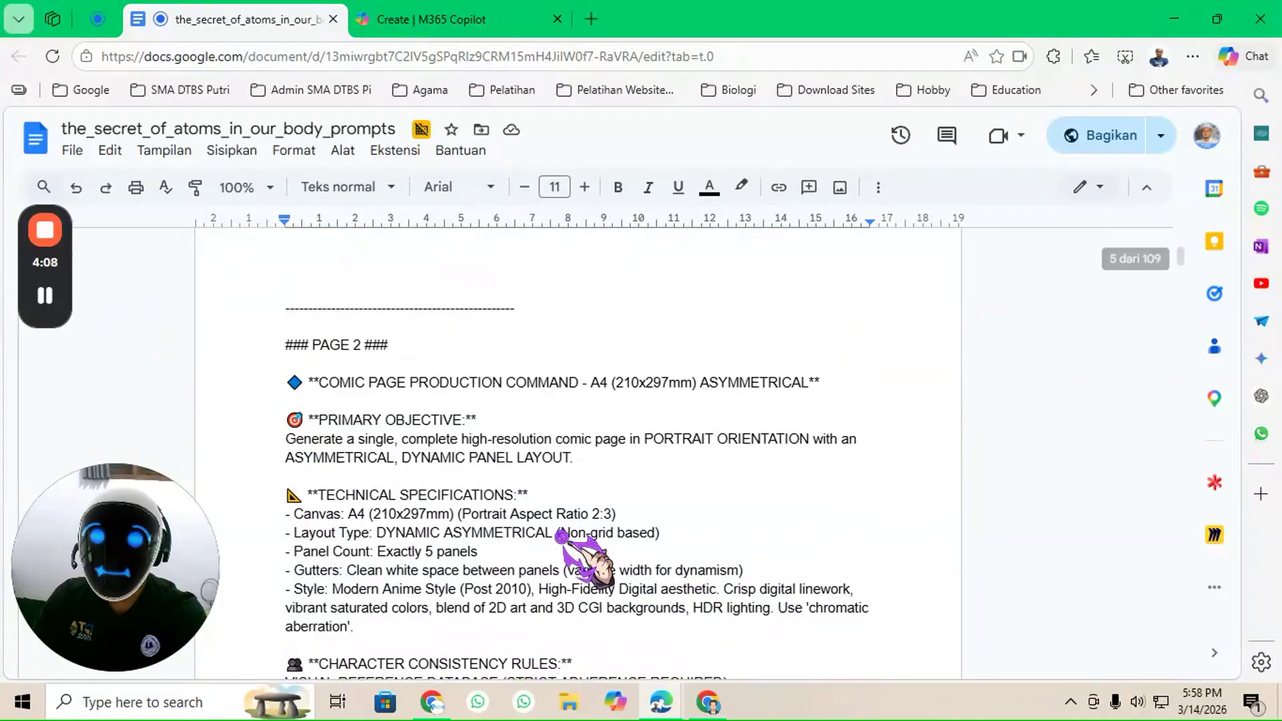
drag(268, 345, 580, 565)
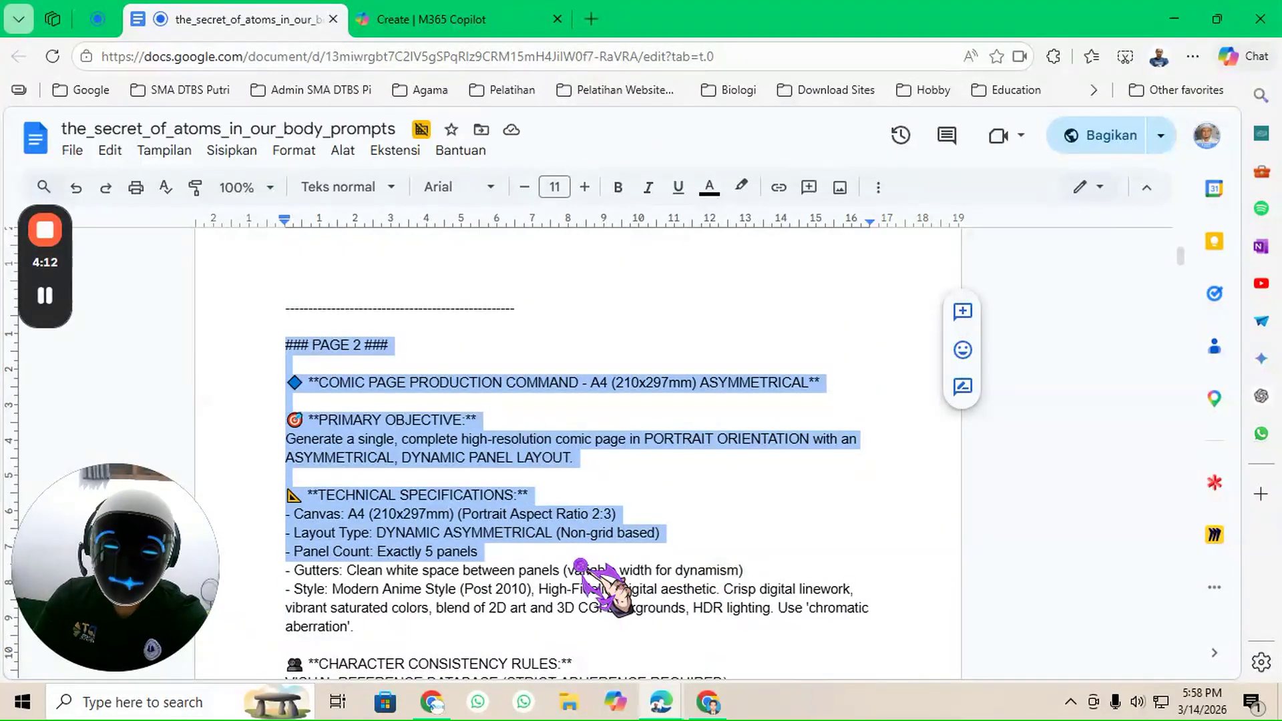
scroll(581, 565, down, 15)
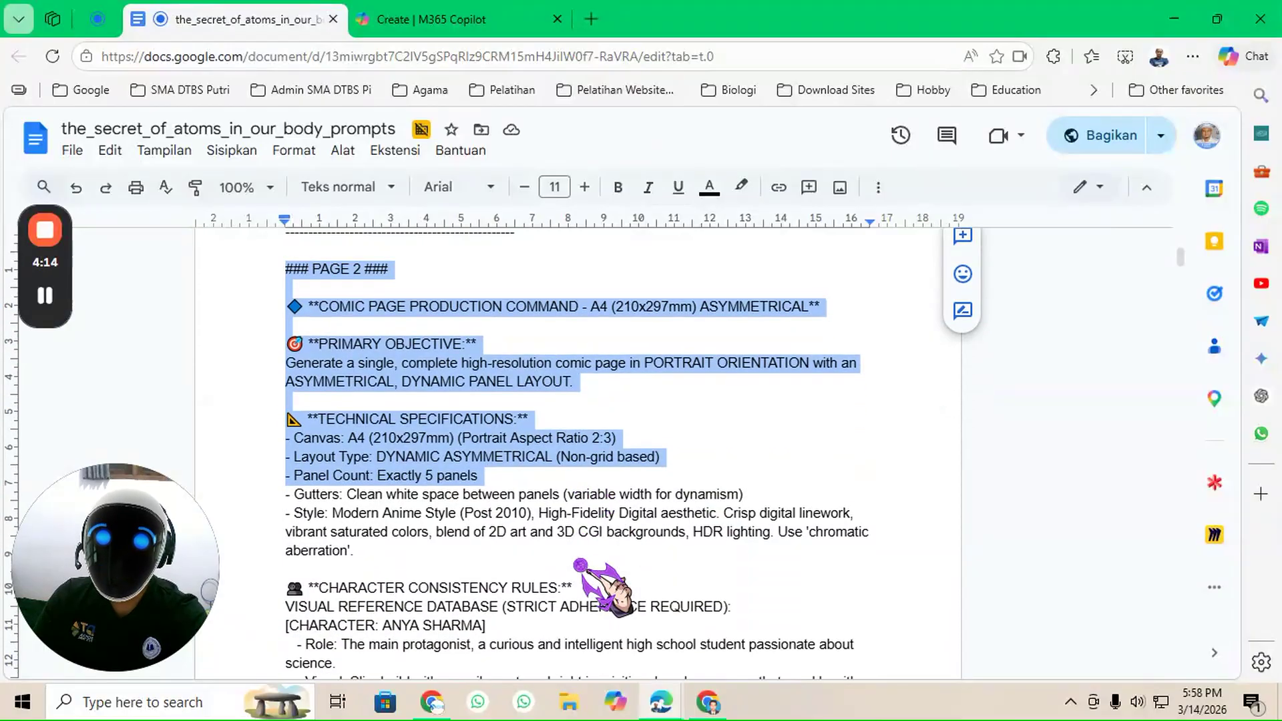
scroll(581, 565, down, 15)
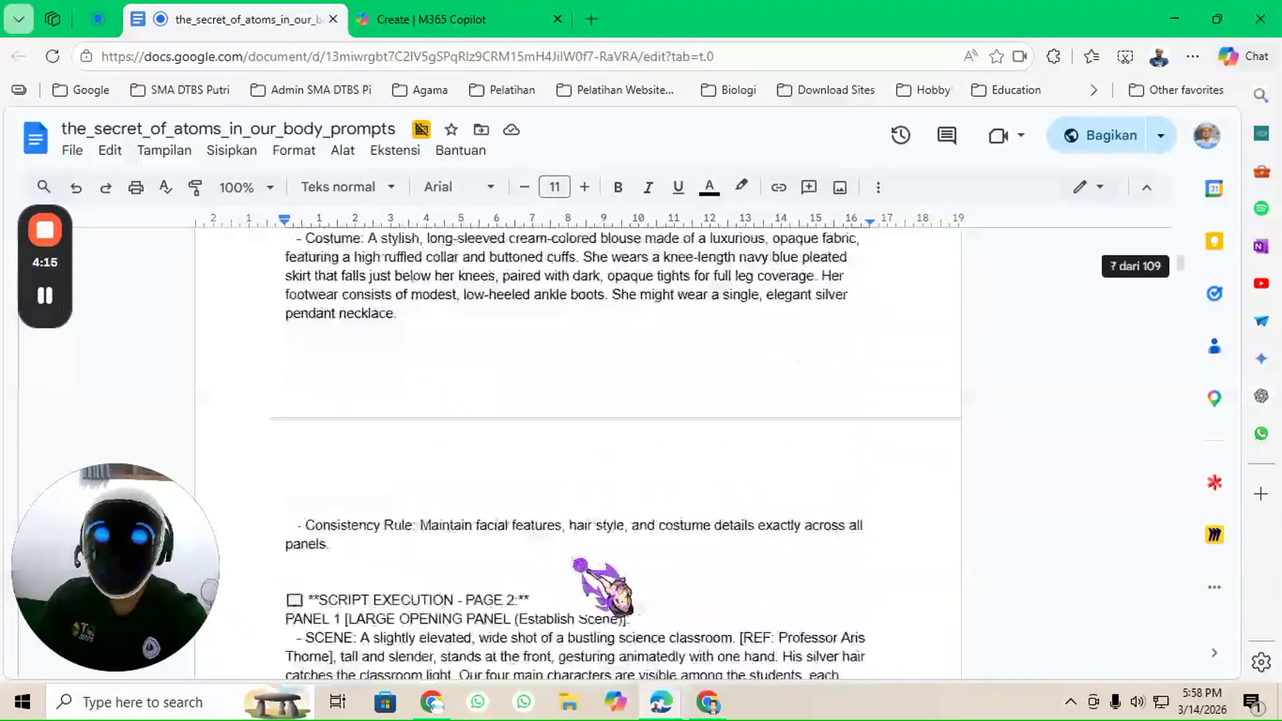
scroll(580, 565, down, 10)
drag(580, 565, 391, 554)
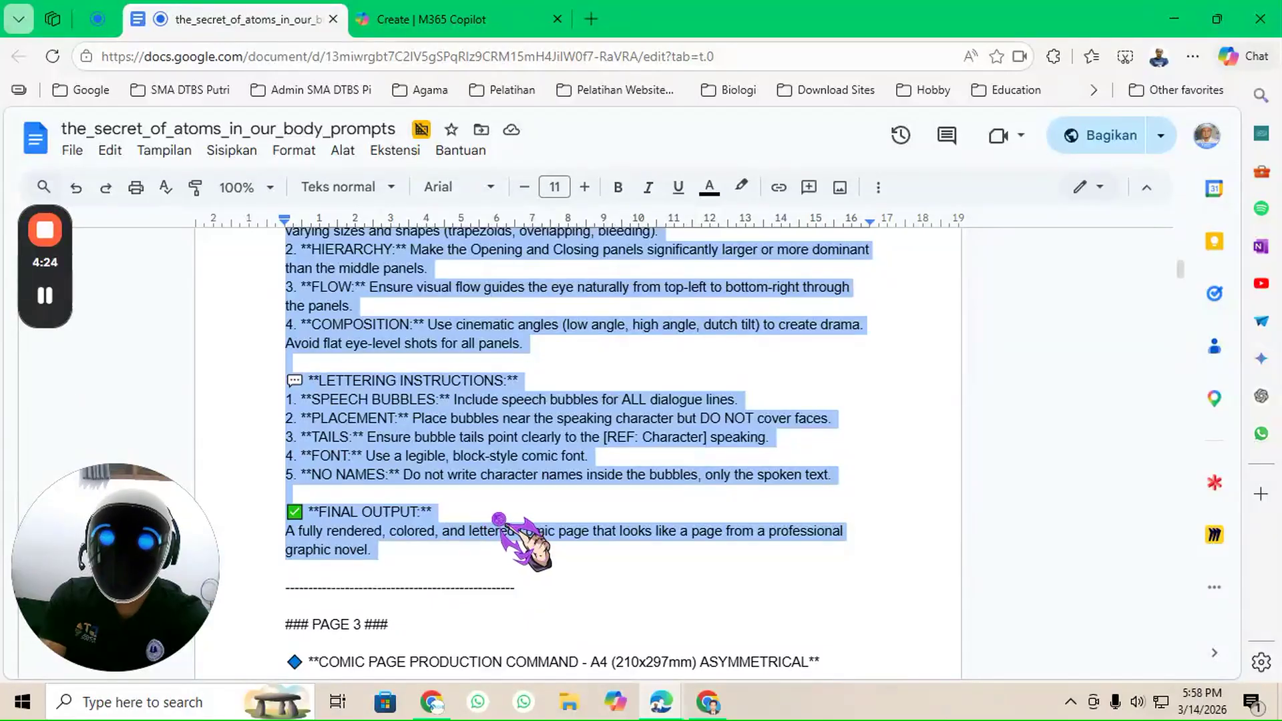
Back in Copilot's image prompt, replace the Page 1 text with the copied Page 2 prompt and generate the page
key(ctrl+Tab)
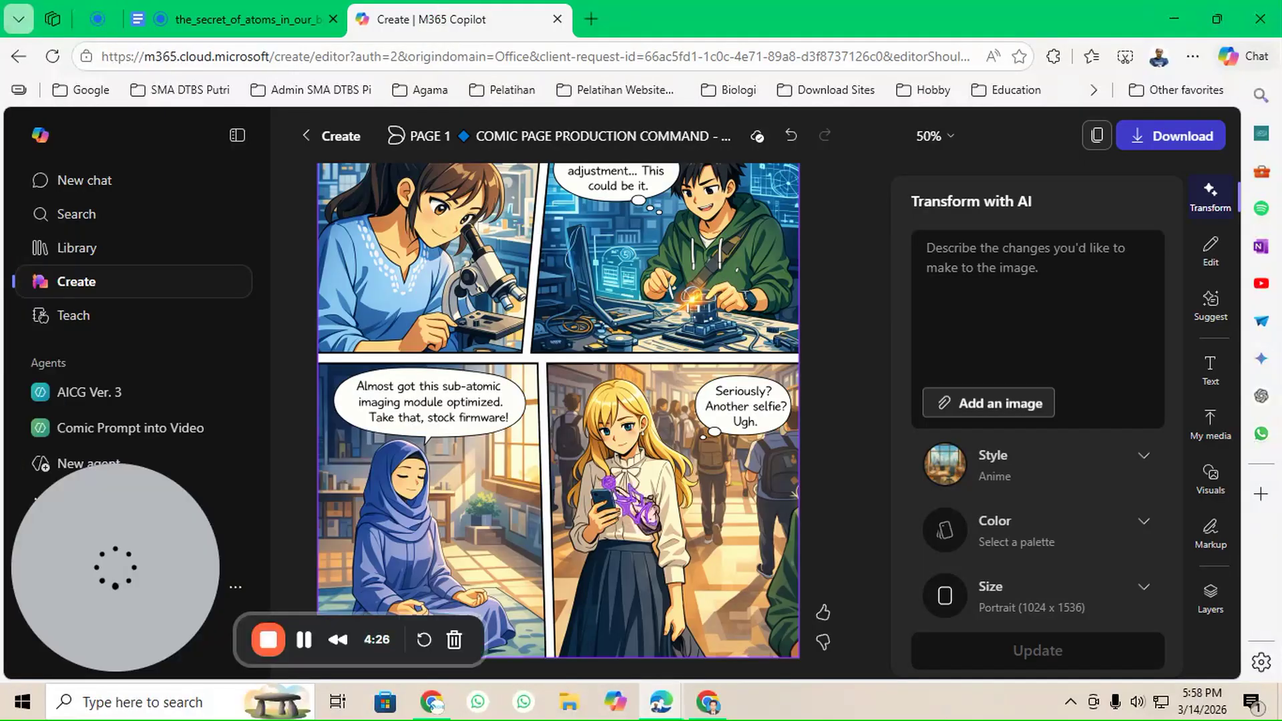
scroll(610, 480, up, 4)
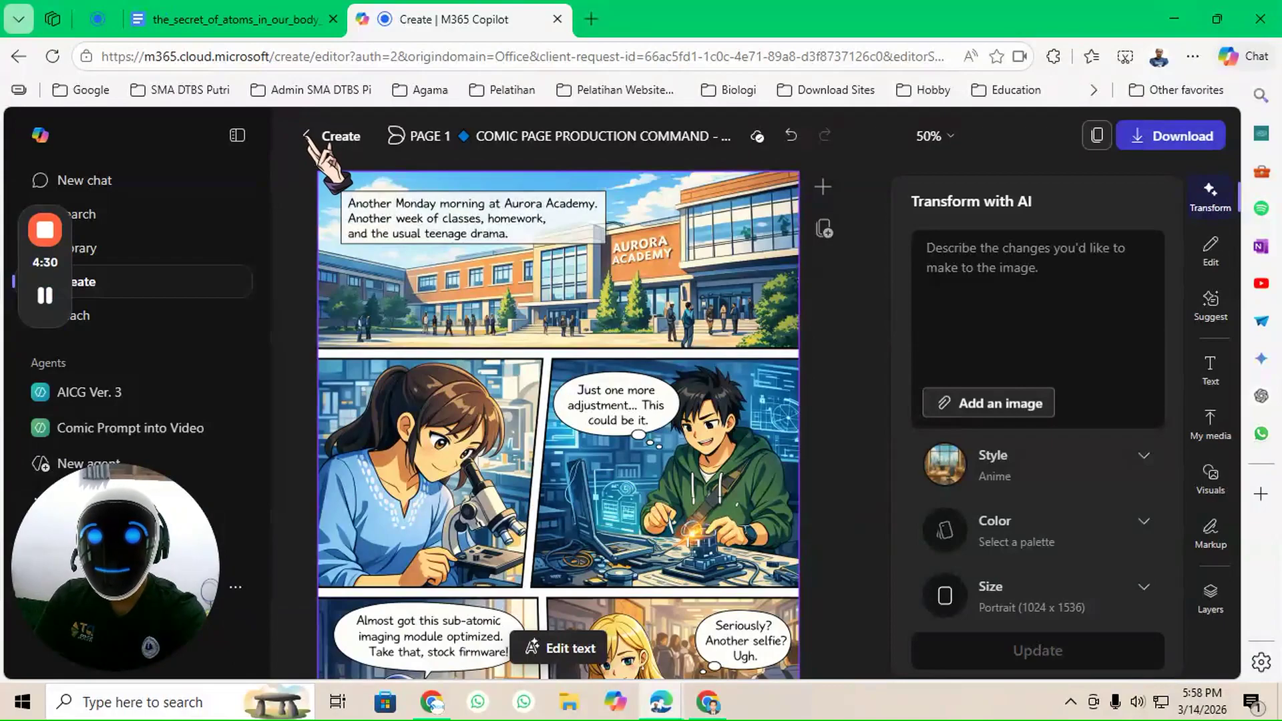
click(308, 136)
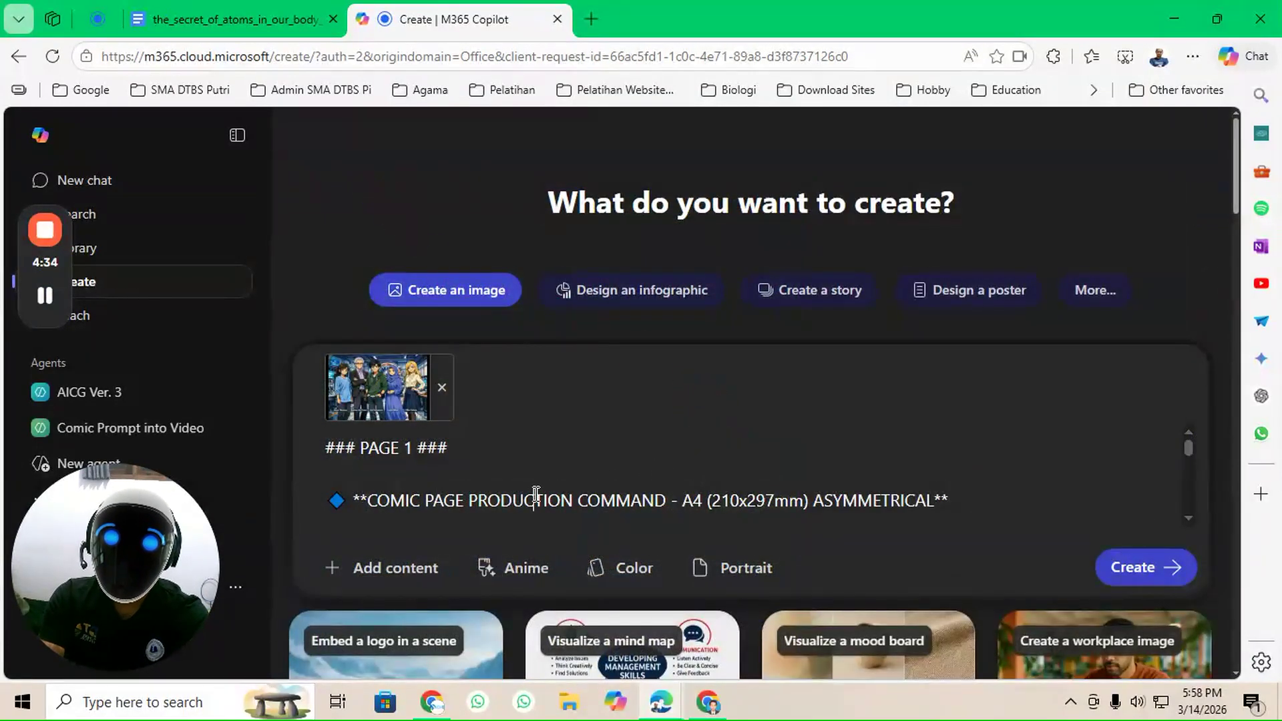
key(ctrl+a)
key(BackSpace)
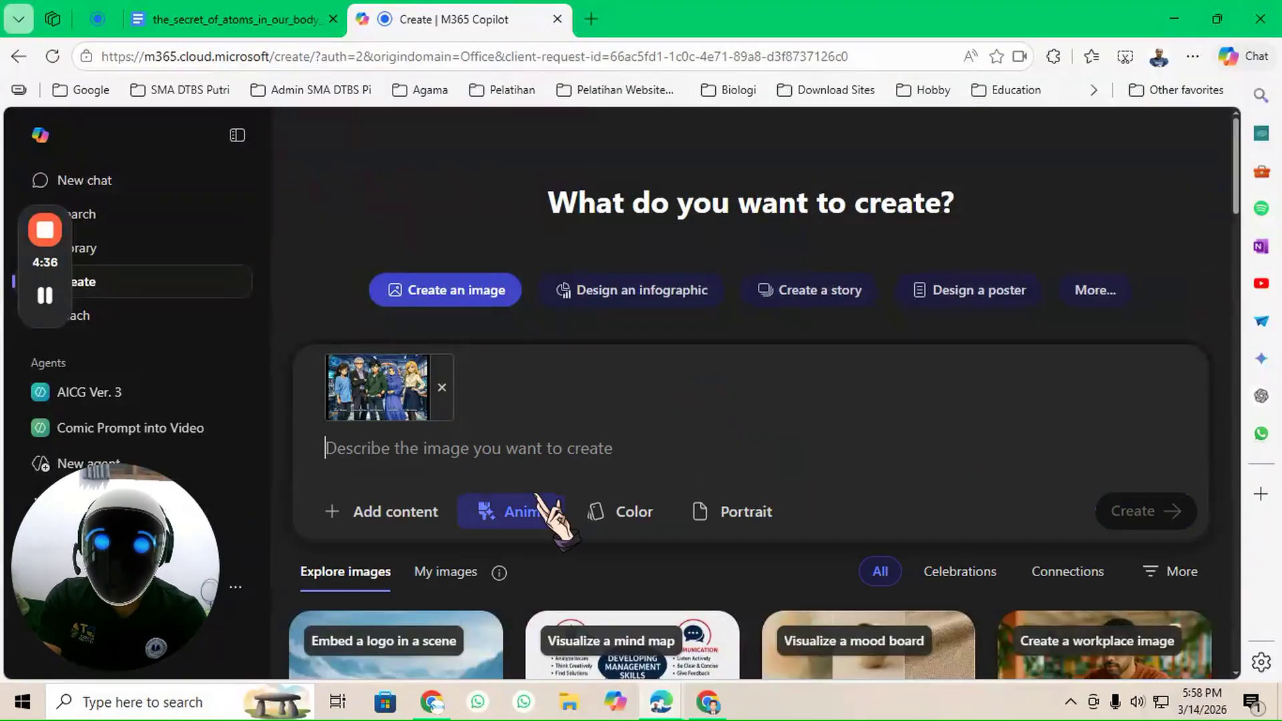
key(ctrl+v)
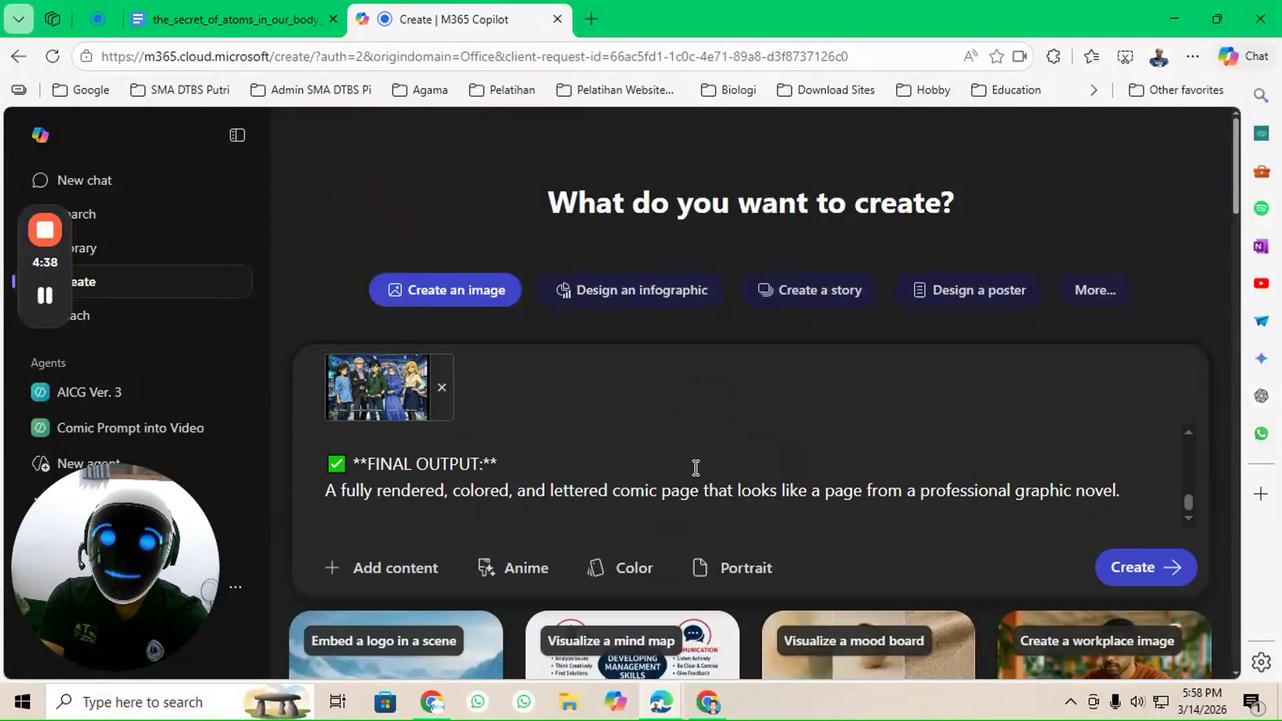
key(ctrl+Home)
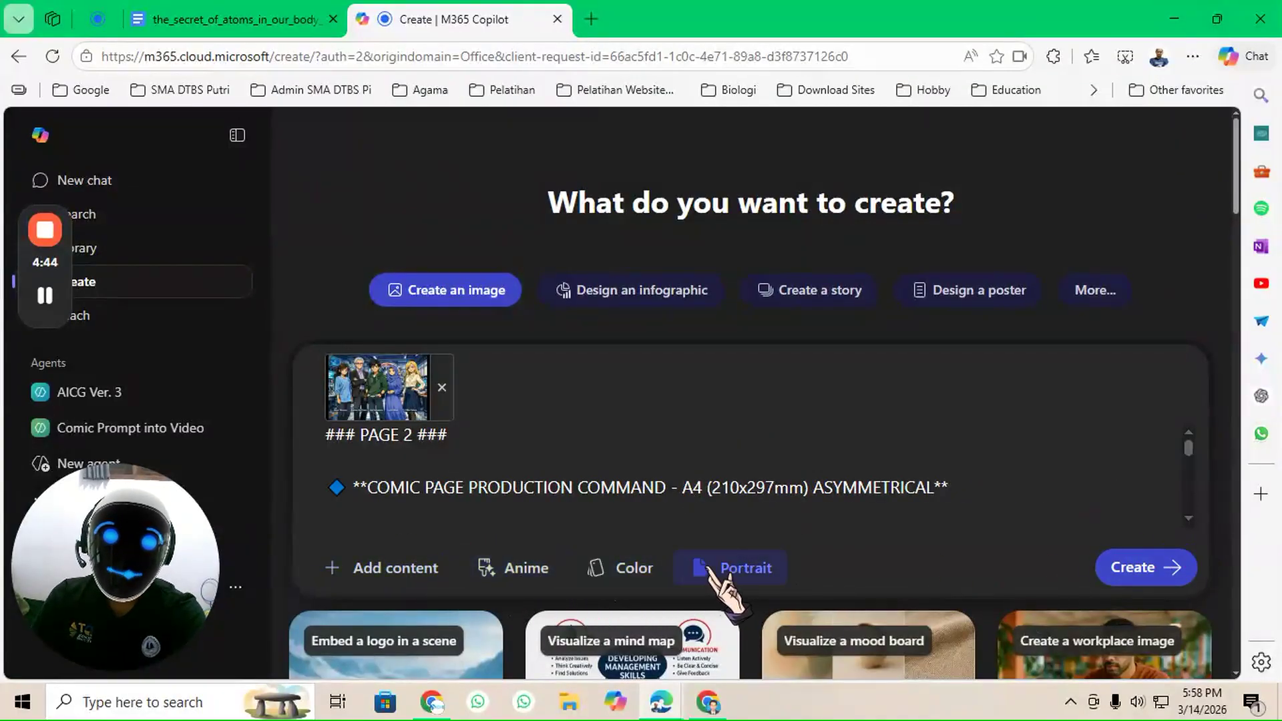
click(1151, 567)
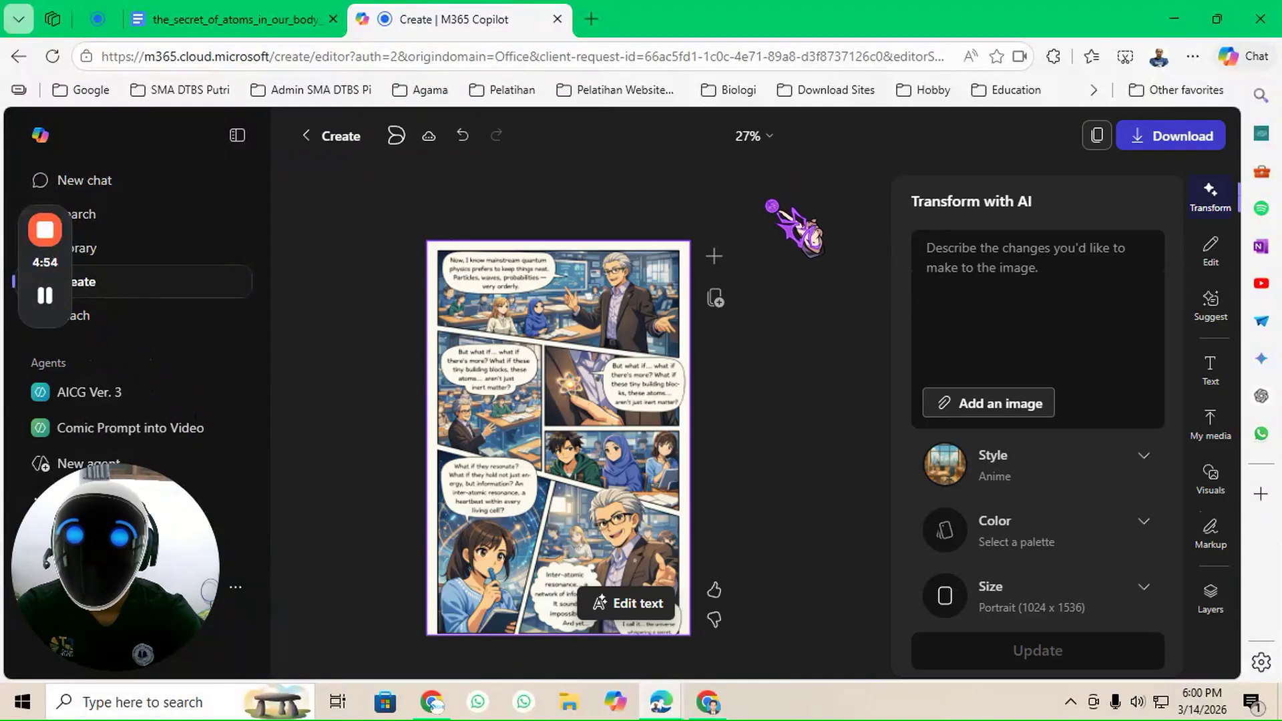
View the generated Page 2 at 50% and compare its opening speech bubble with Panel 1's dialogue in the Google Docs script
click(756, 137)
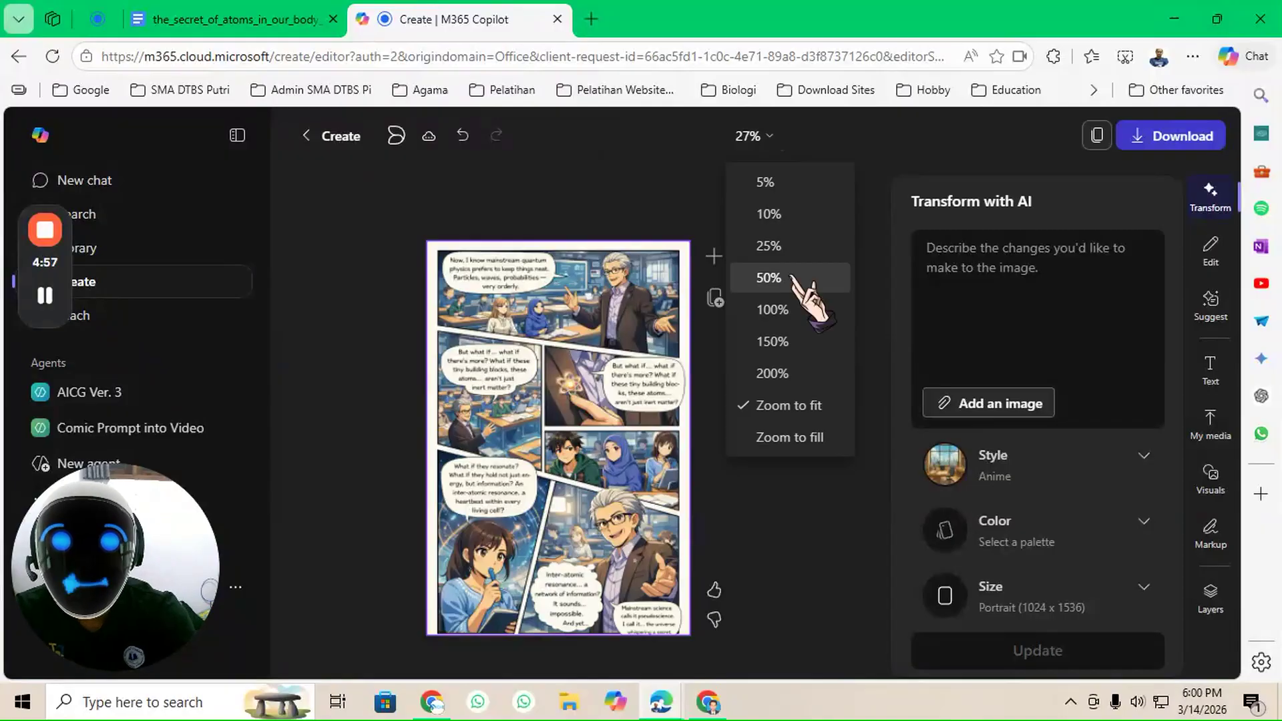
click(768, 277)
scroll(658, 461, up, 3)
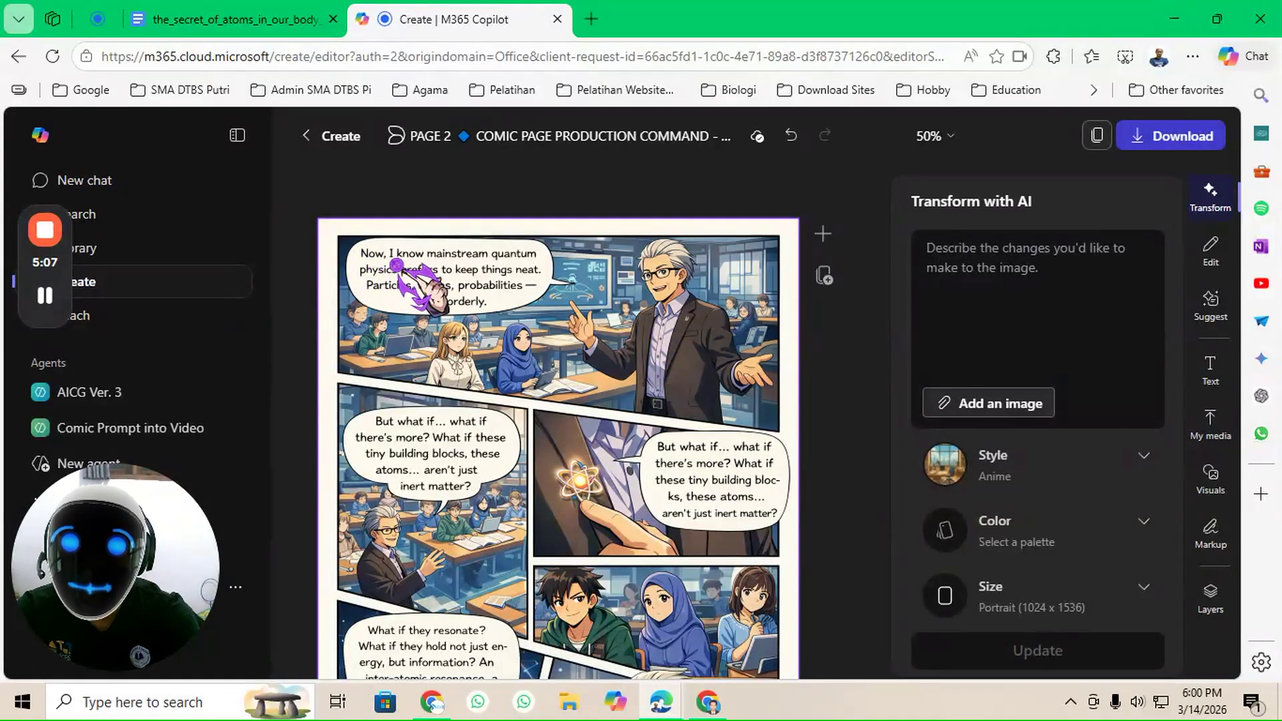
key(ctrl+shift+Tab)
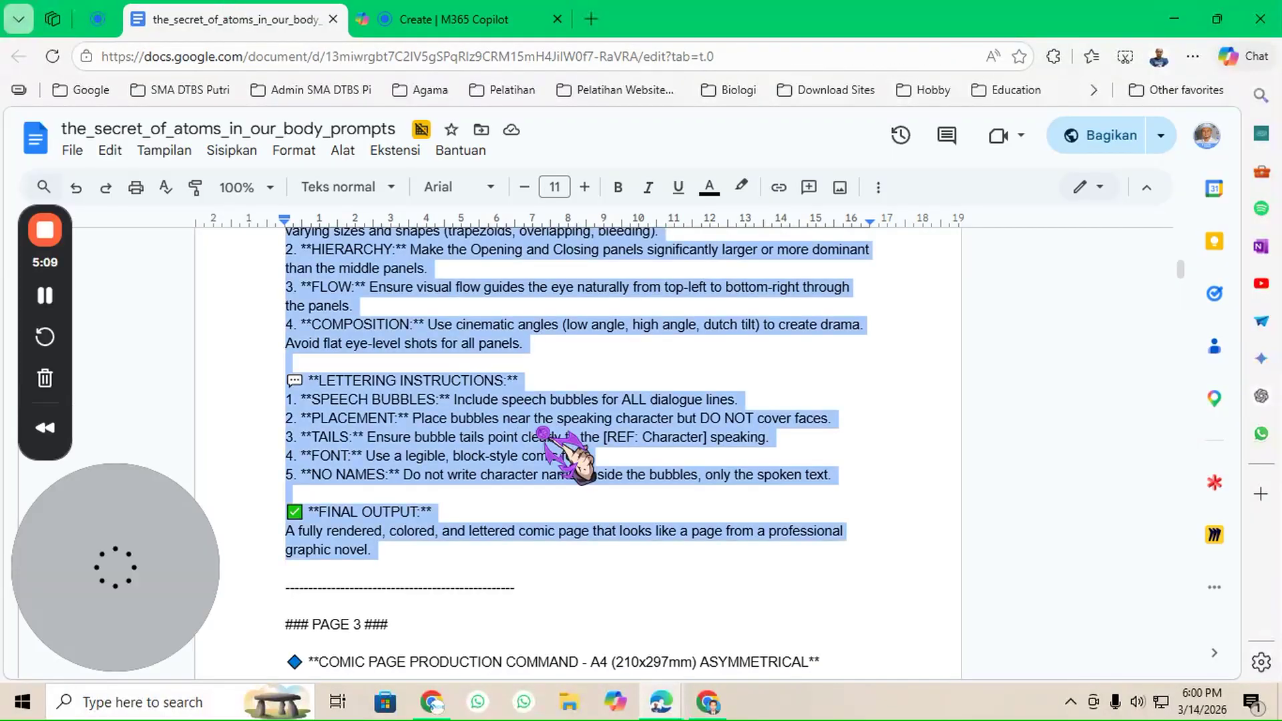
scroll(543, 434, up, 12)
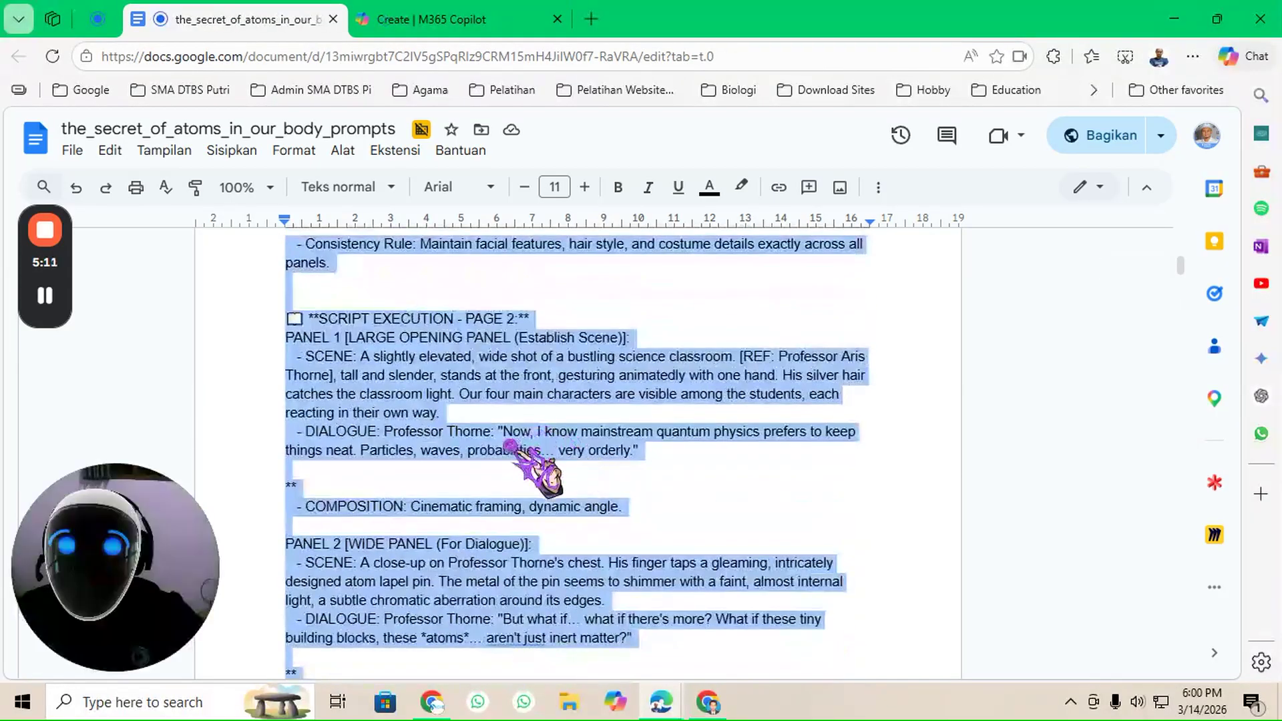
click(503, 433)
drag(397, 433, 698, 471)
click(498, 433)
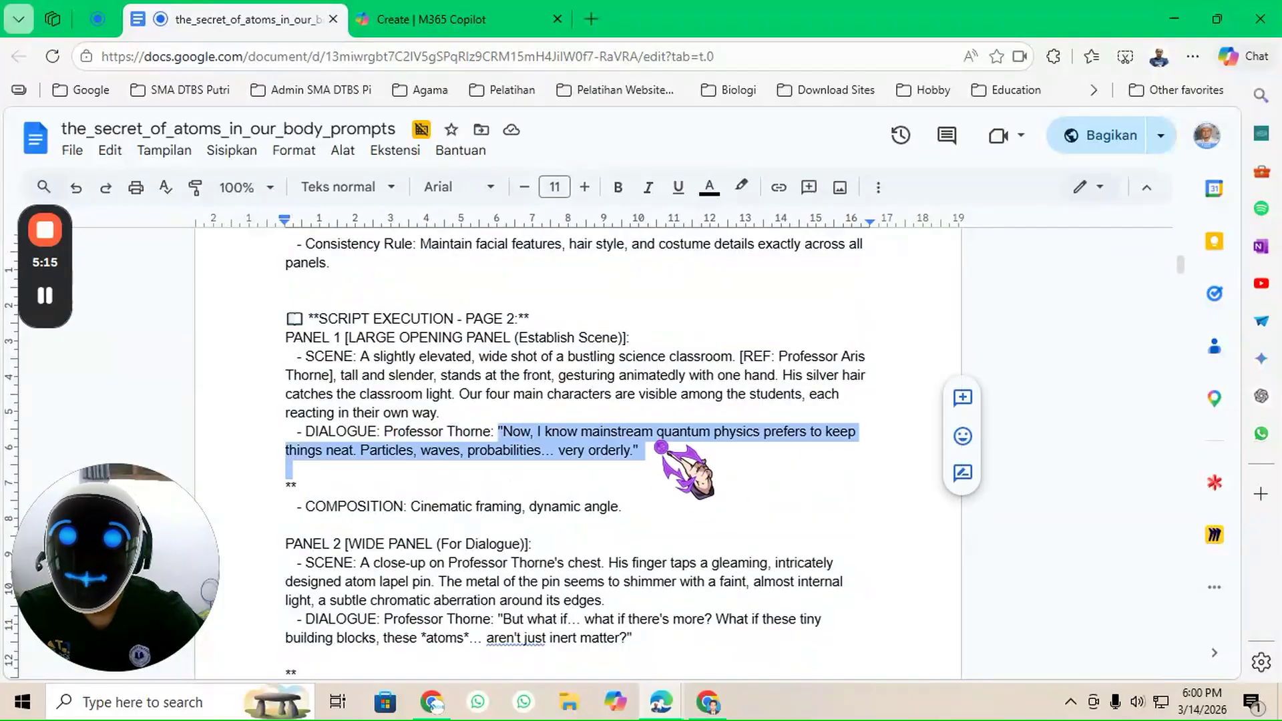
click(475, 22)
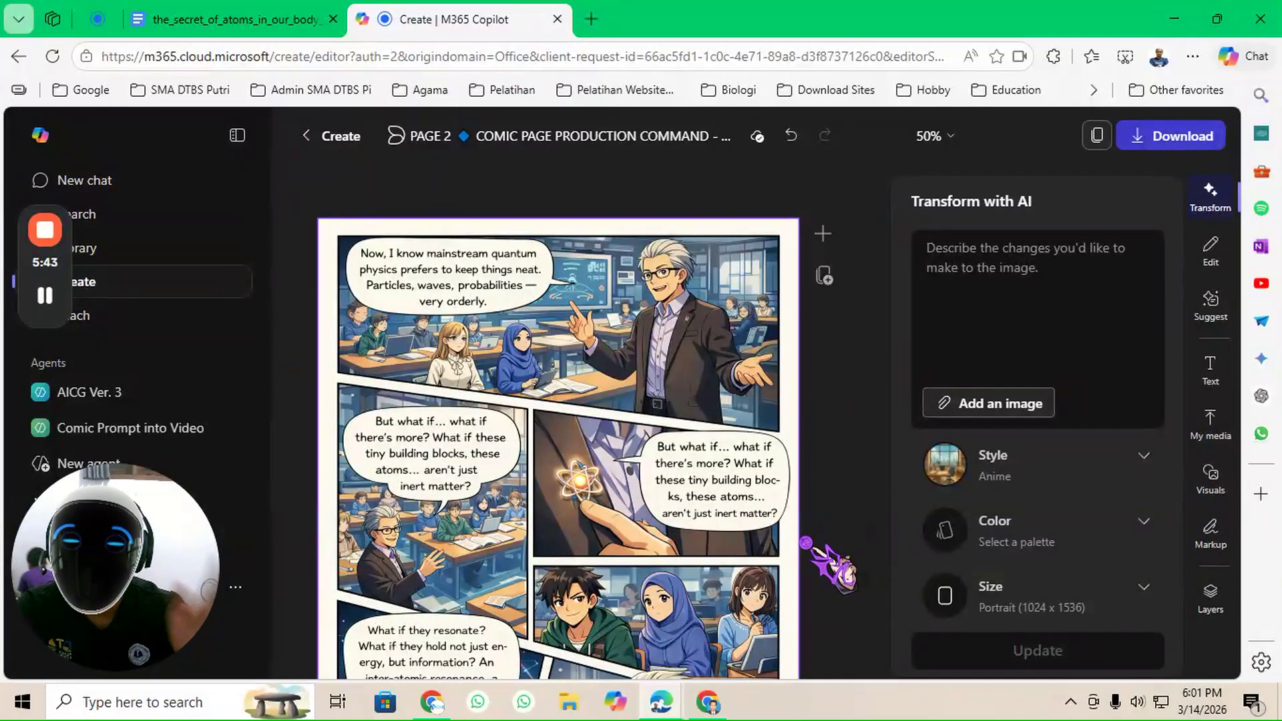
mouse_move(44, 233)
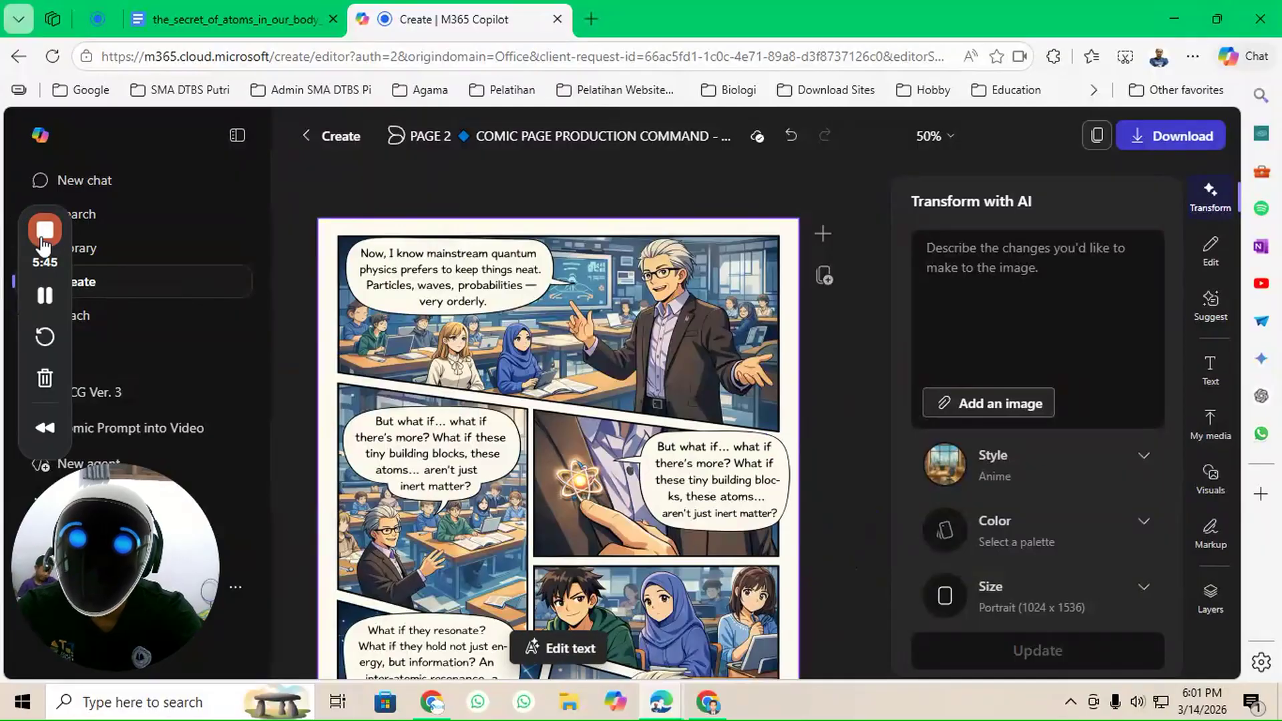